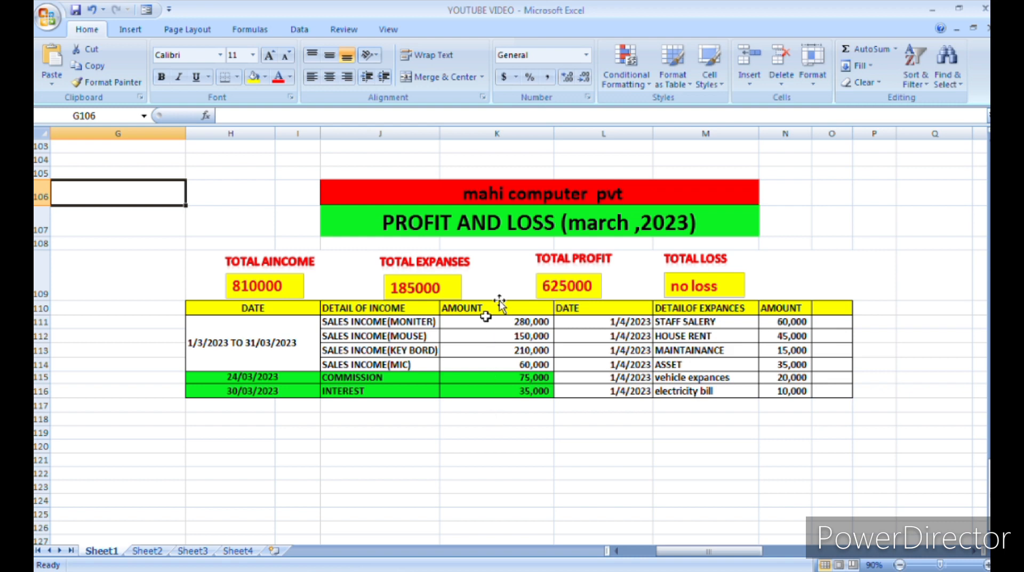
Clear the income amounts in K111:K116 of the finished sheet, undo the deletion and deselect the range.
drag(485, 320, 497, 392)
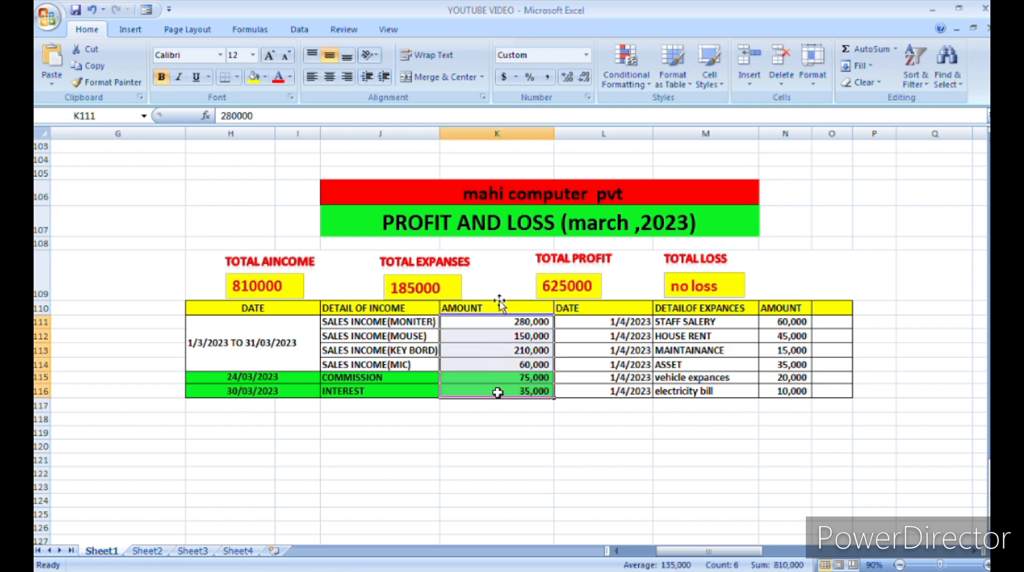
key(Delete)
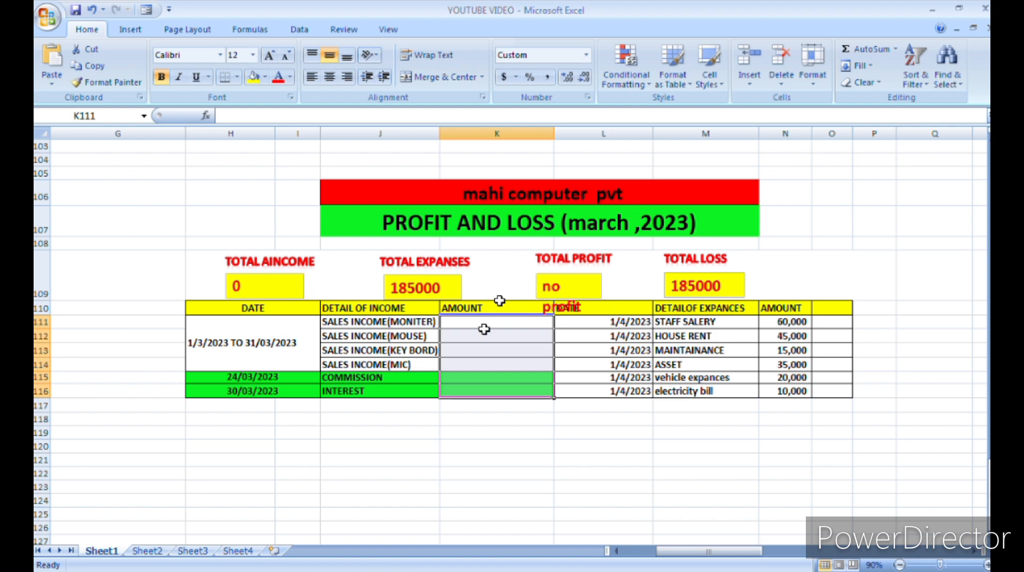
key(ctrl+z)
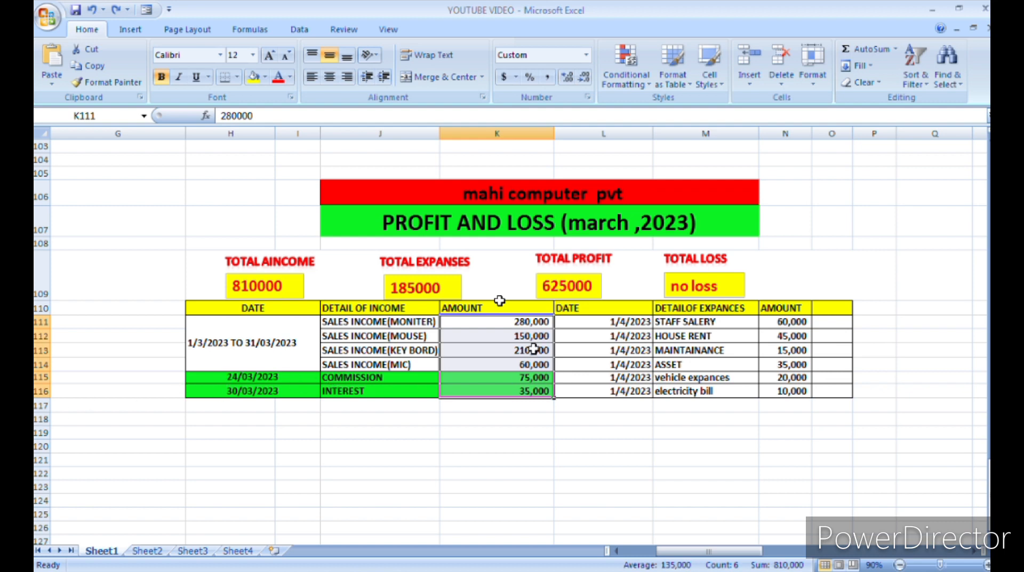
click(496, 419)
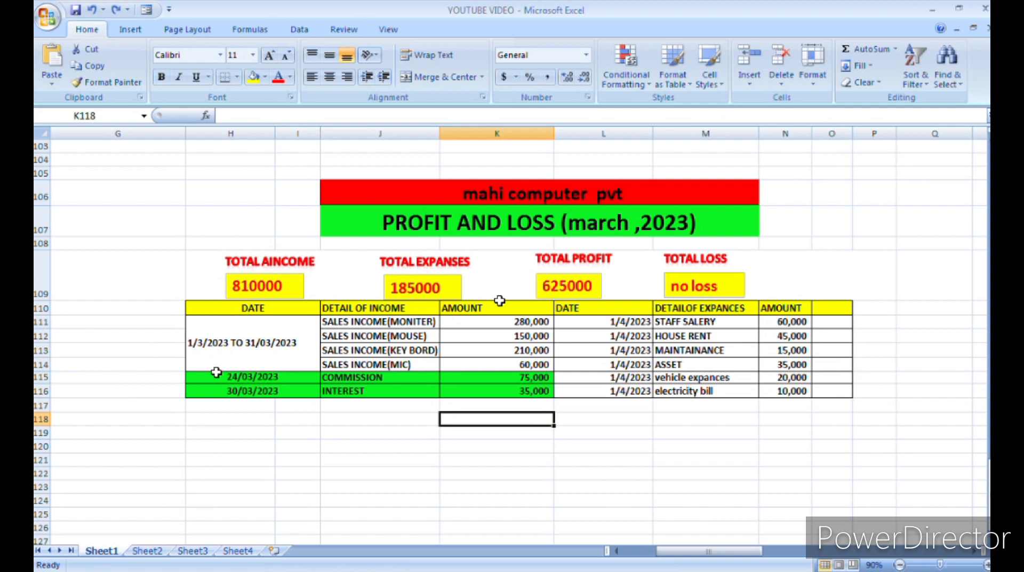
Fill the Sheet3 income rows with the 1/3/2023 TO 31/03/2023 sales items, COMMISSION (24/03/2023), INTEREST (30/03/2023) and their amounts.
click(208, 551)
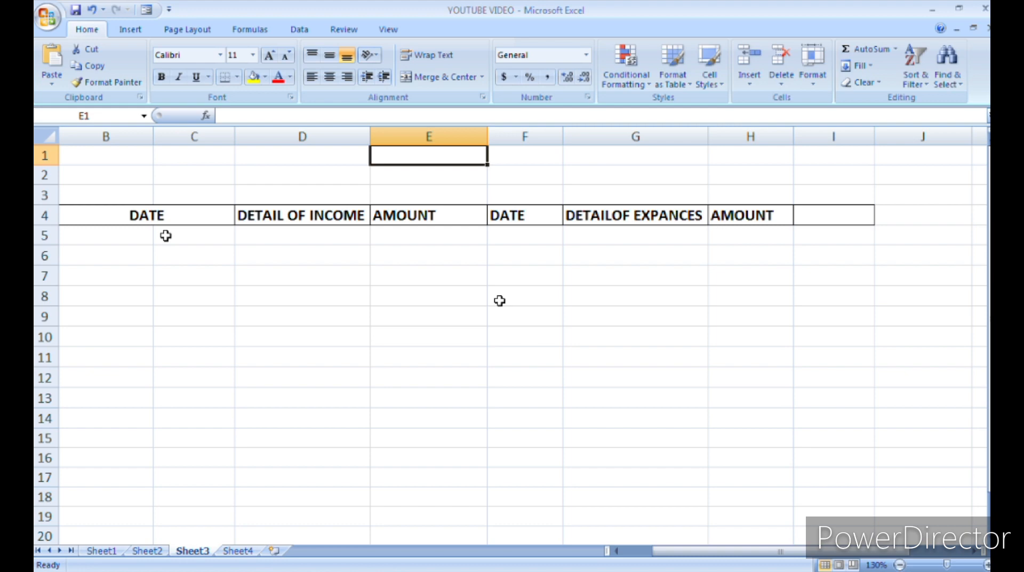
click(120, 240)
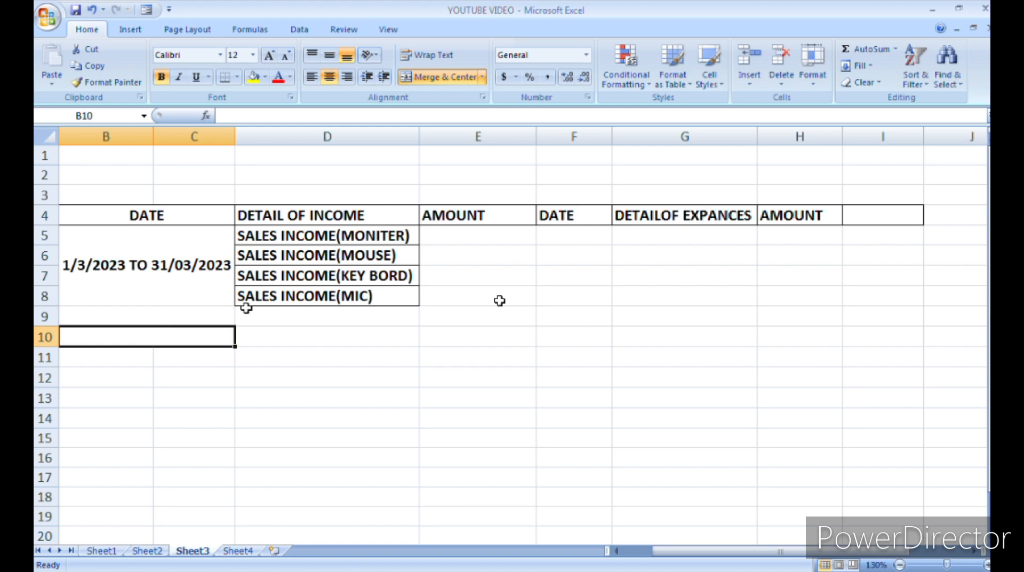
click(265, 315)
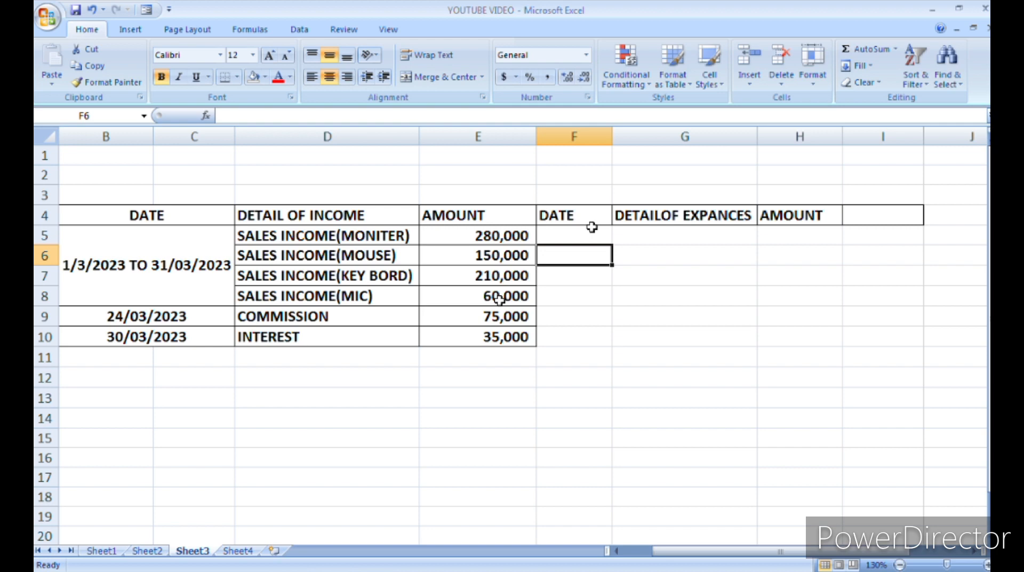
Enter 01/04/2023 as the date in F5:F10 and list the expense details from STAFF SALERY to Electricity bill in G5:G10.
click(560, 238)
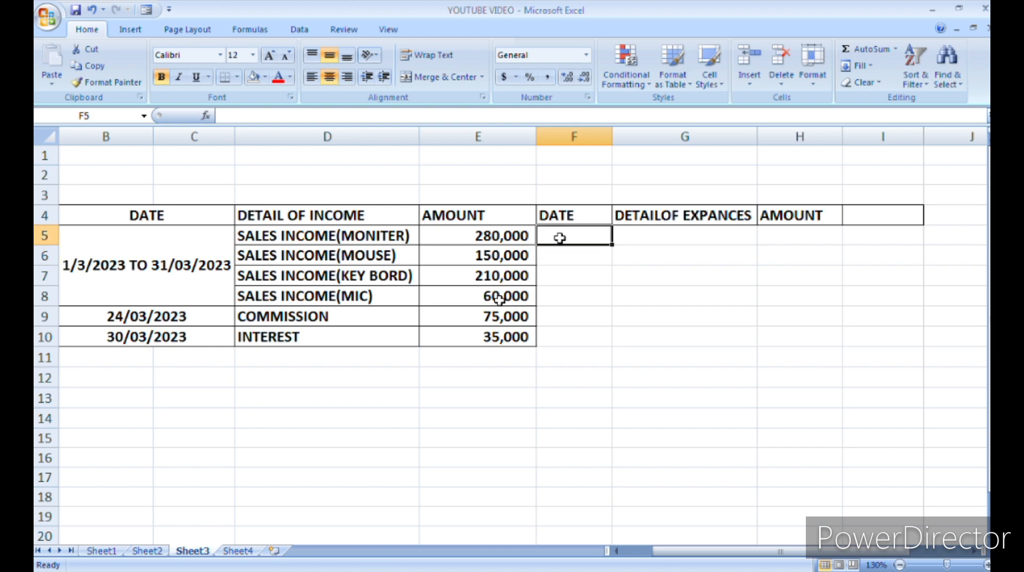
text(01/0)
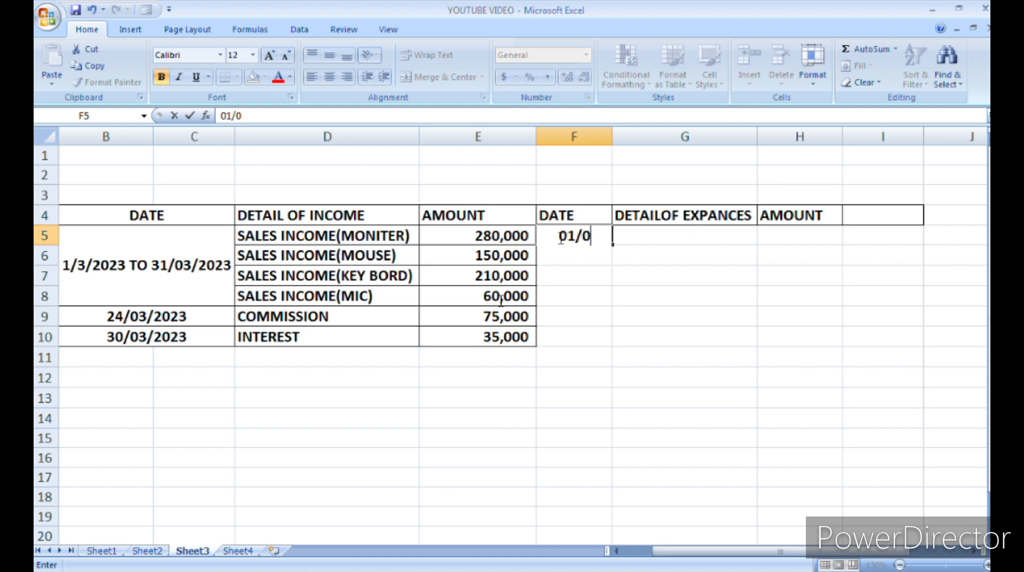
text(4/2023)
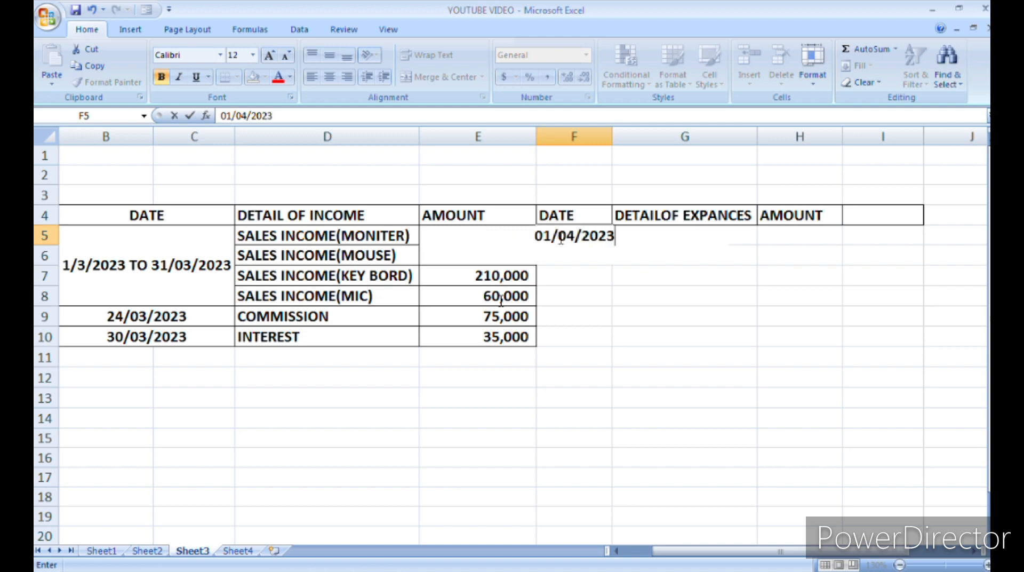
click(540, 308)
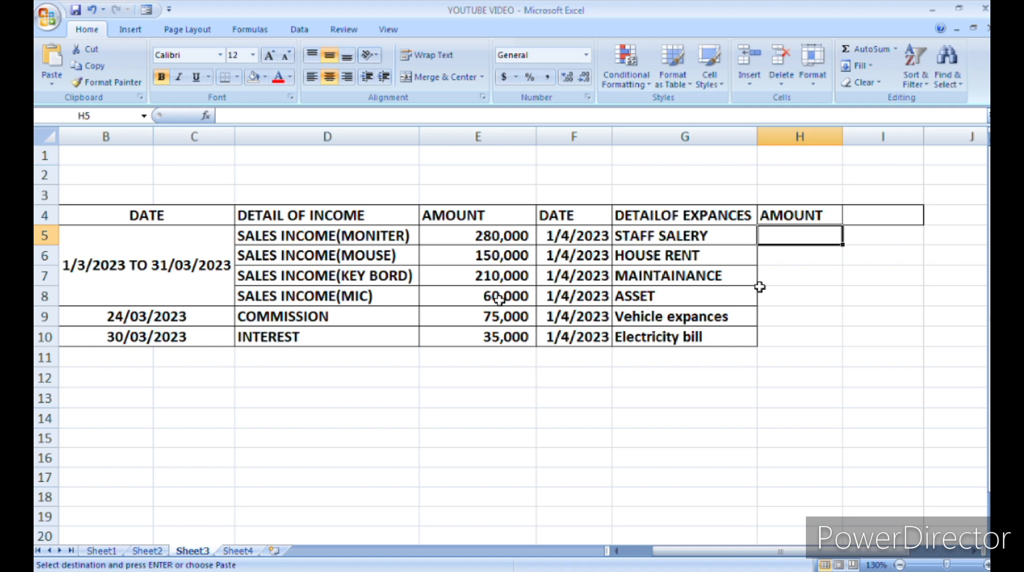
Enter the expense amounts 60,000, 45,000, 15,000, 35,000, 20,000 and 10,000 in H5:H10 and widen column G slightly.
text(60,000 45,000 15,000 35,000 20,000 10,000)
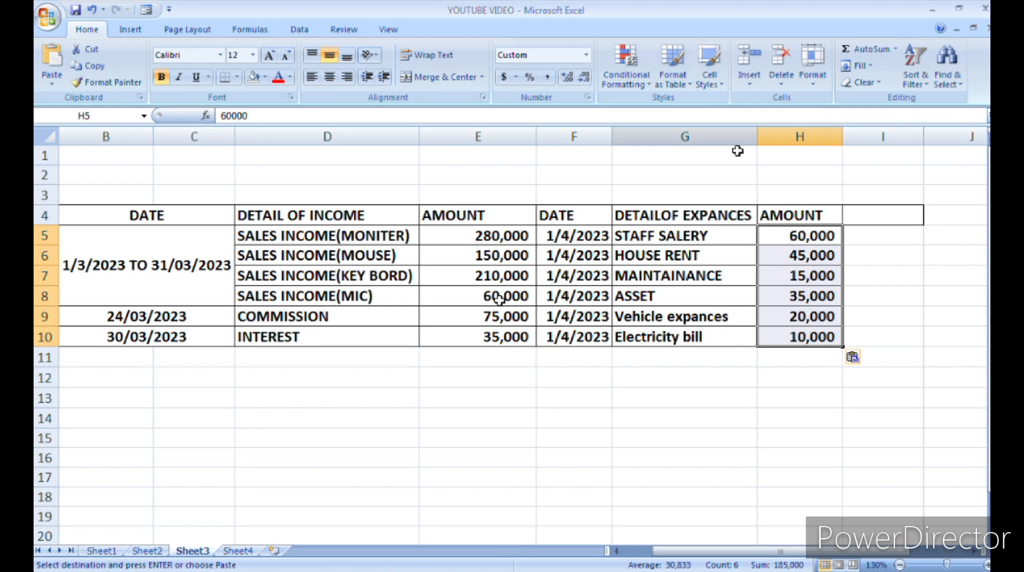
drag(757, 136, 760, 136)
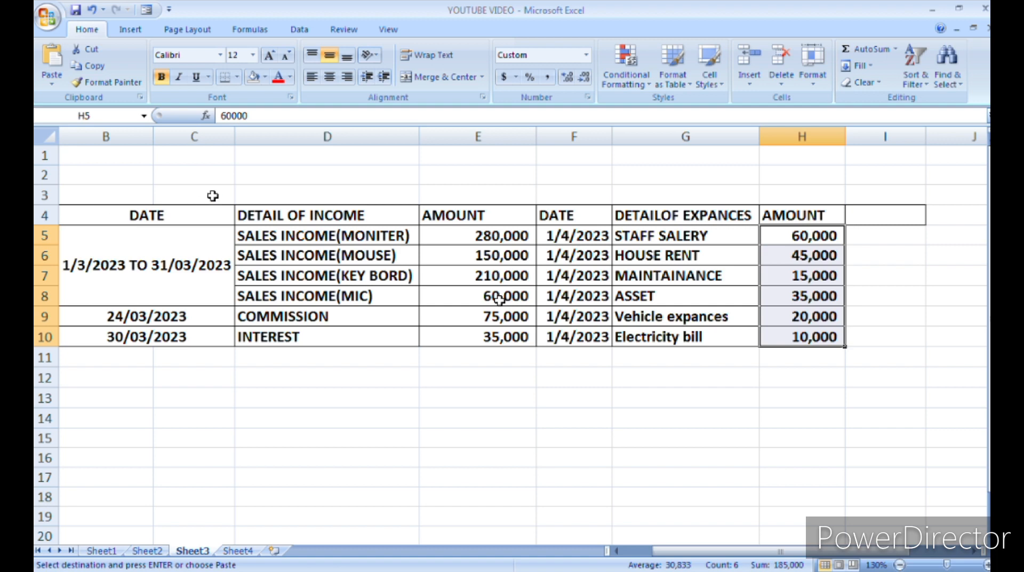
Check the finished table on Sheet1 and fill the Sheet3 header row B4:I4 with yellow to match.
click(112, 551)
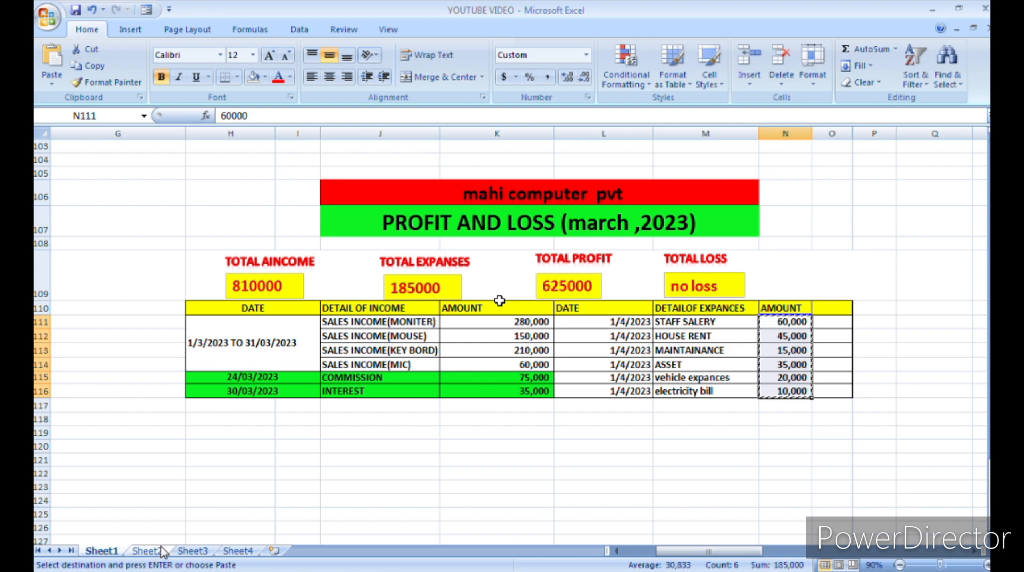
click(202, 549)
drag(110, 213, 850, 208)
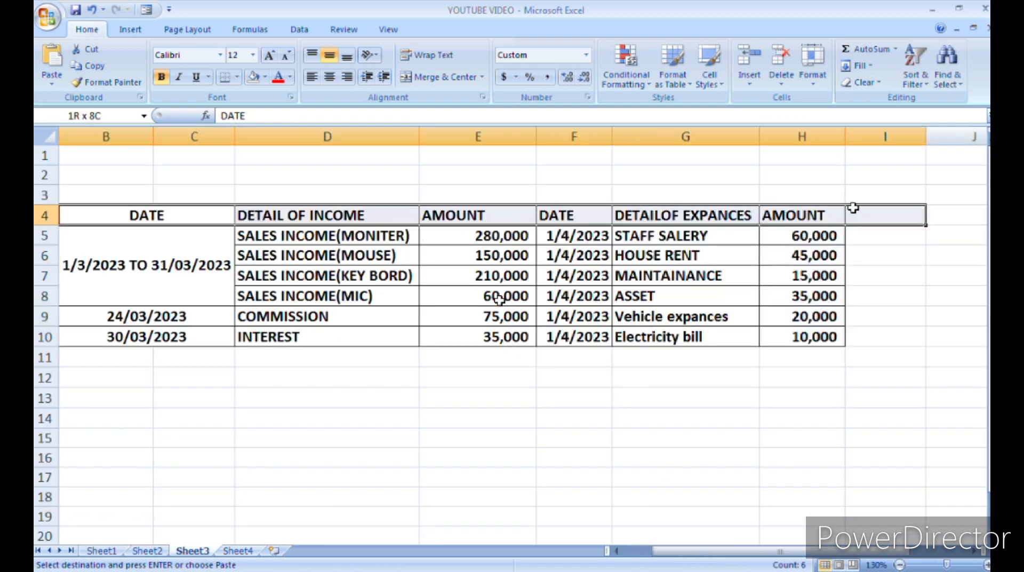
click(265, 78)
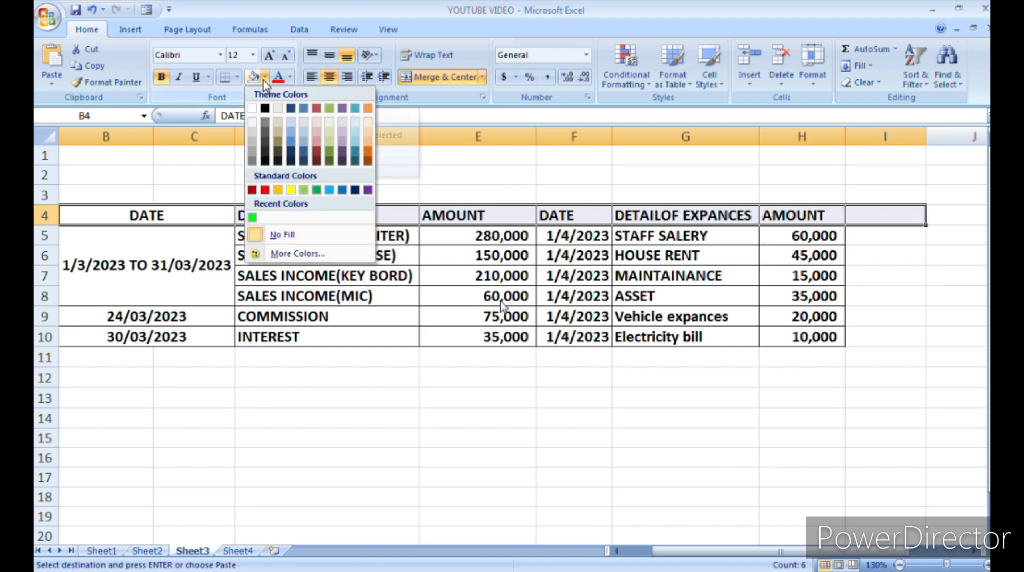
click(291, 190)
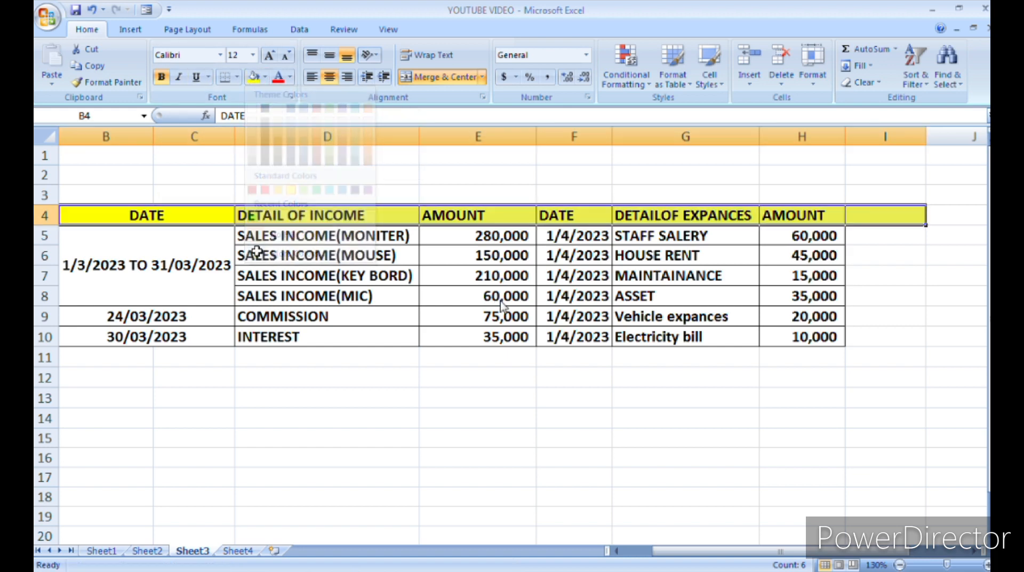
Fill the dates and details of the COMMISSION and INTEREST rows, B9:D10, with the recently used green.
drag(111, 317, 296, 335)
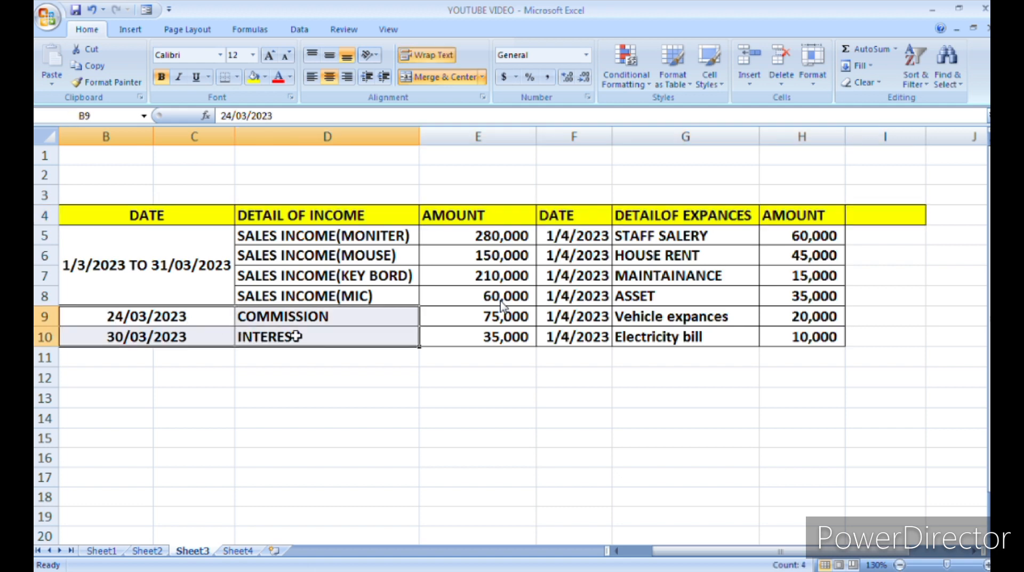
click(264, 78)
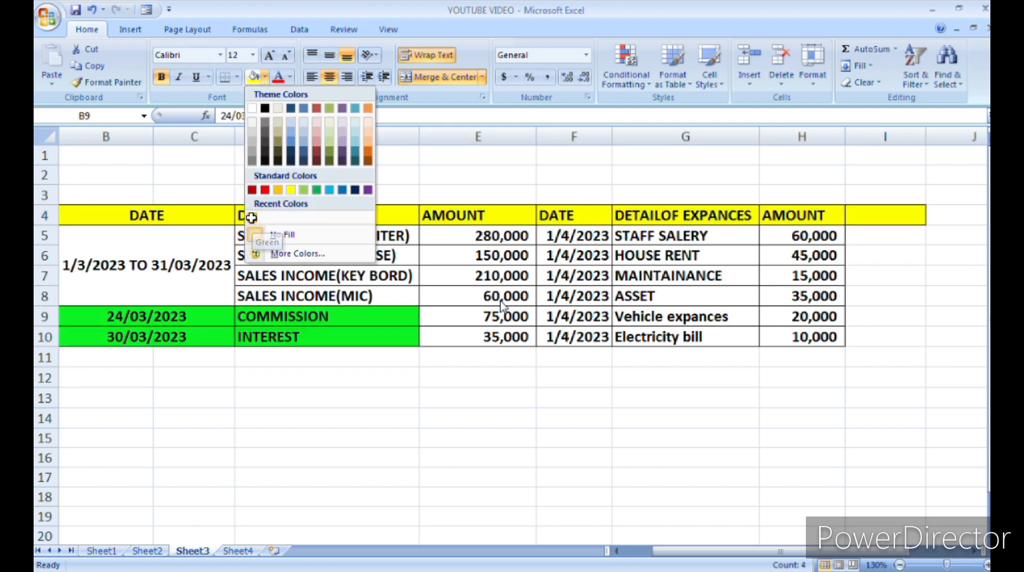
click(253, 217)
click(430, 414)
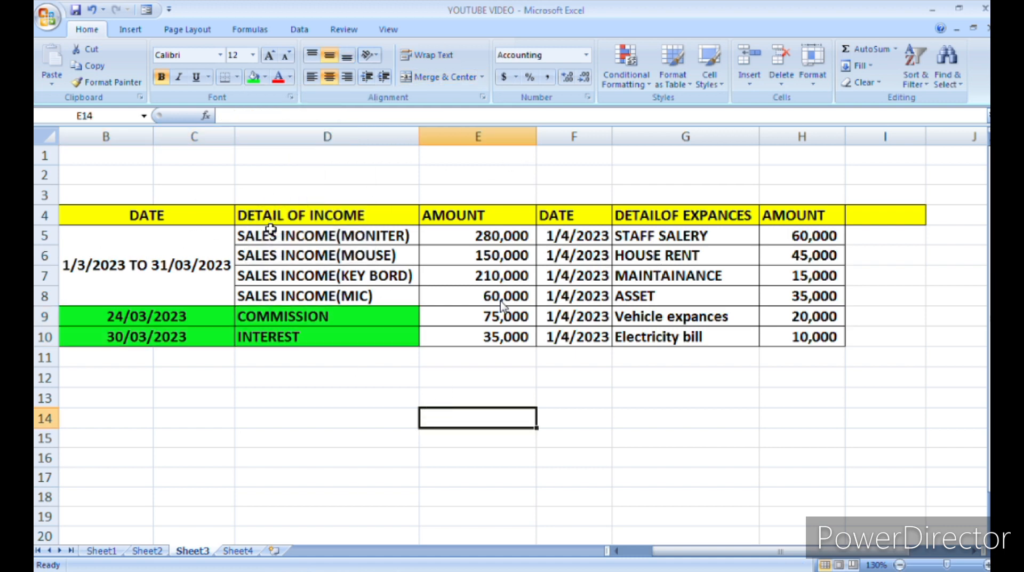
Merge and center the cells B3:I3 above the table header.
drag(85, 195, 866, 201)
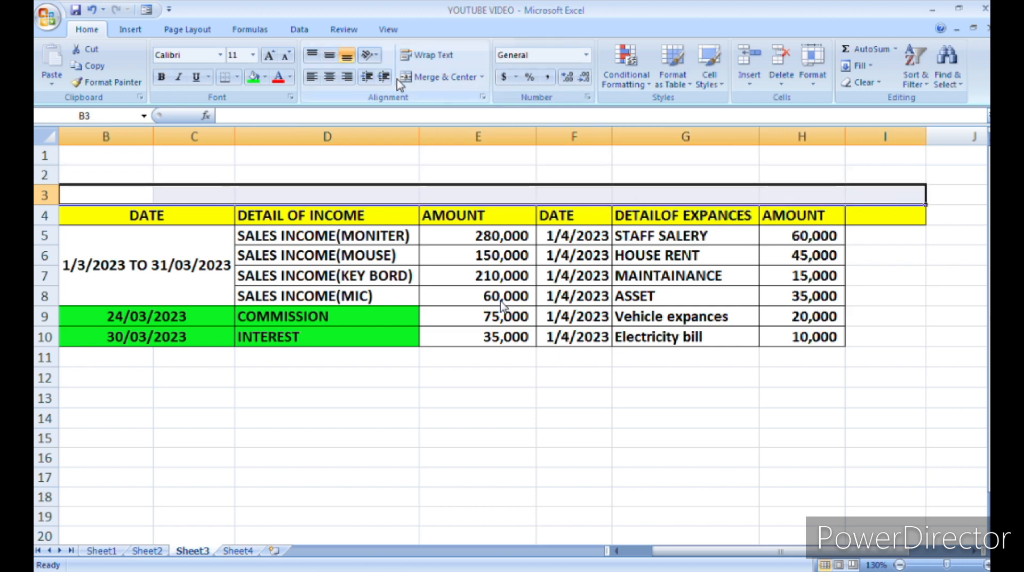
click(414, 77)
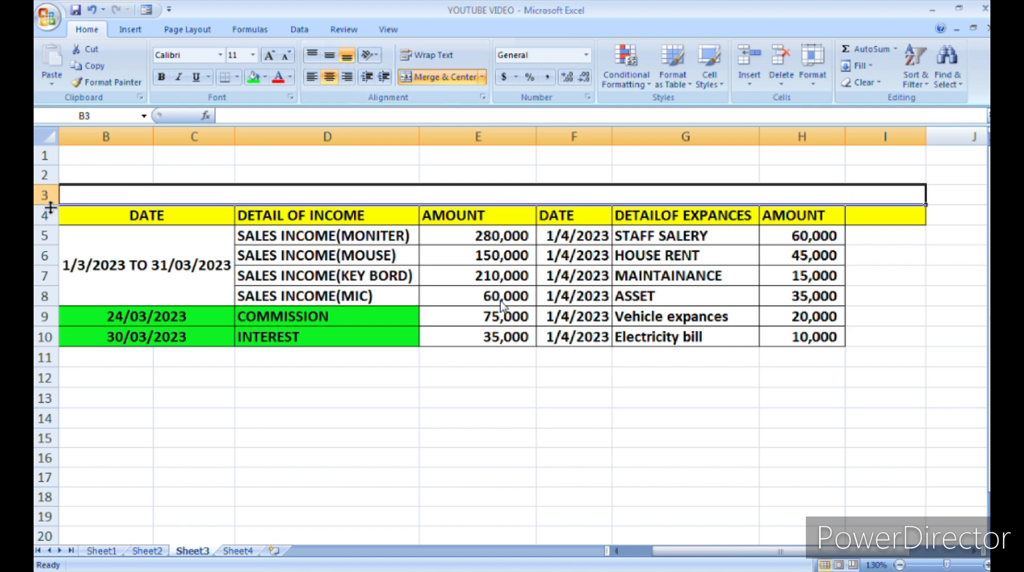
drag(50, 207, 61, 207)
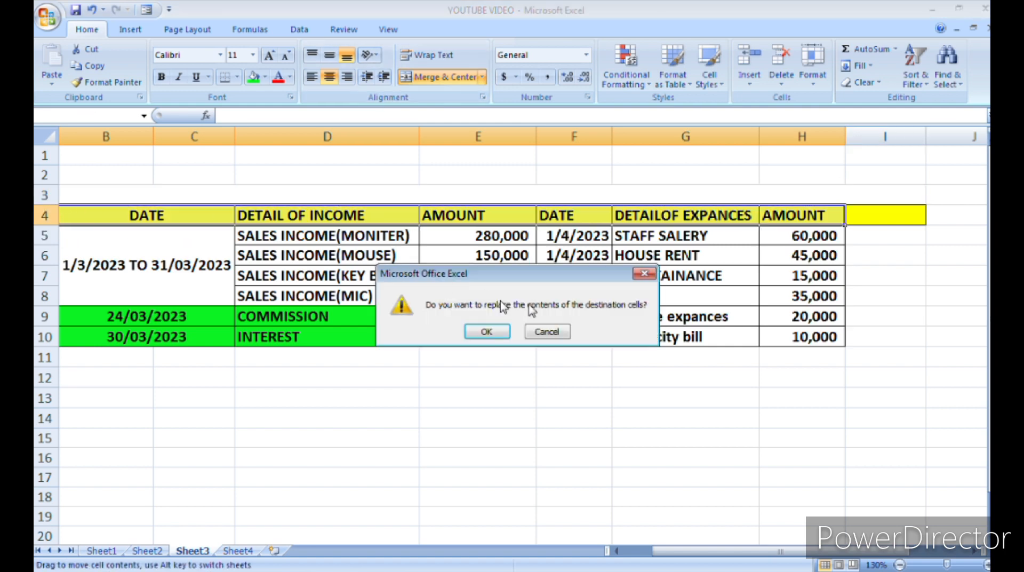
click(486, 332)
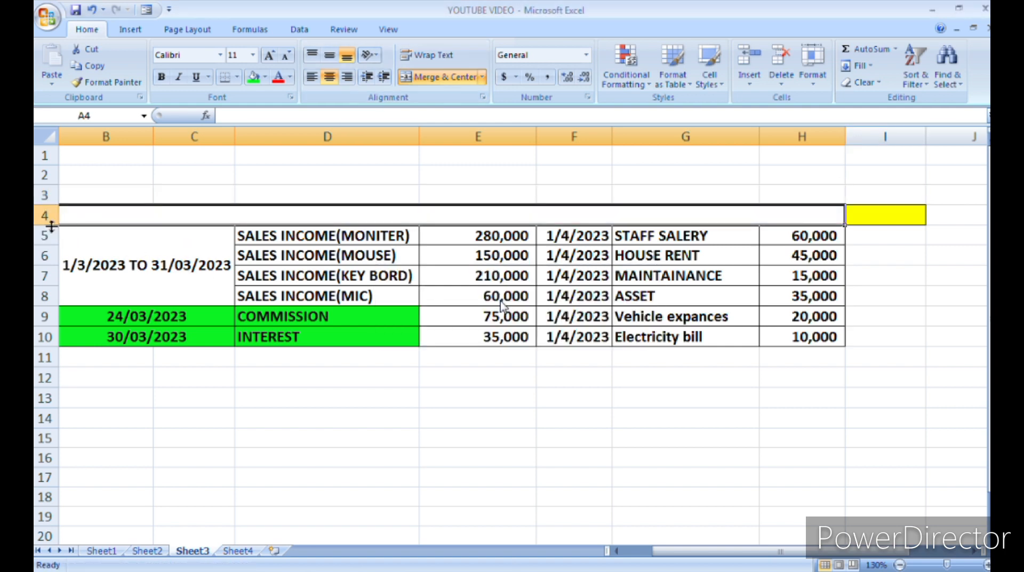
drag(51, 227, 51, 273)
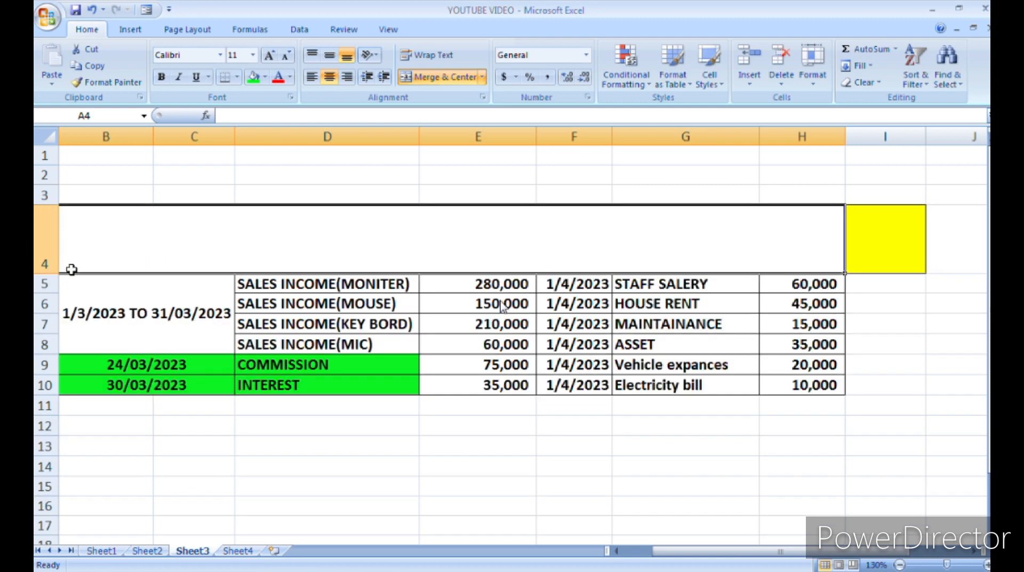
click(903, 247)
key(ctrl+z)
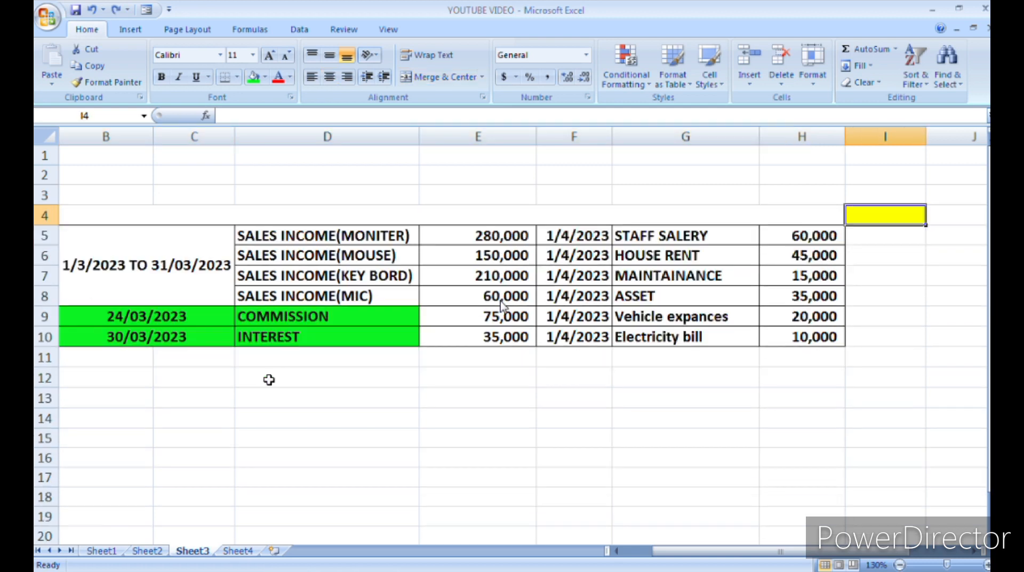
key(ctrl+z)
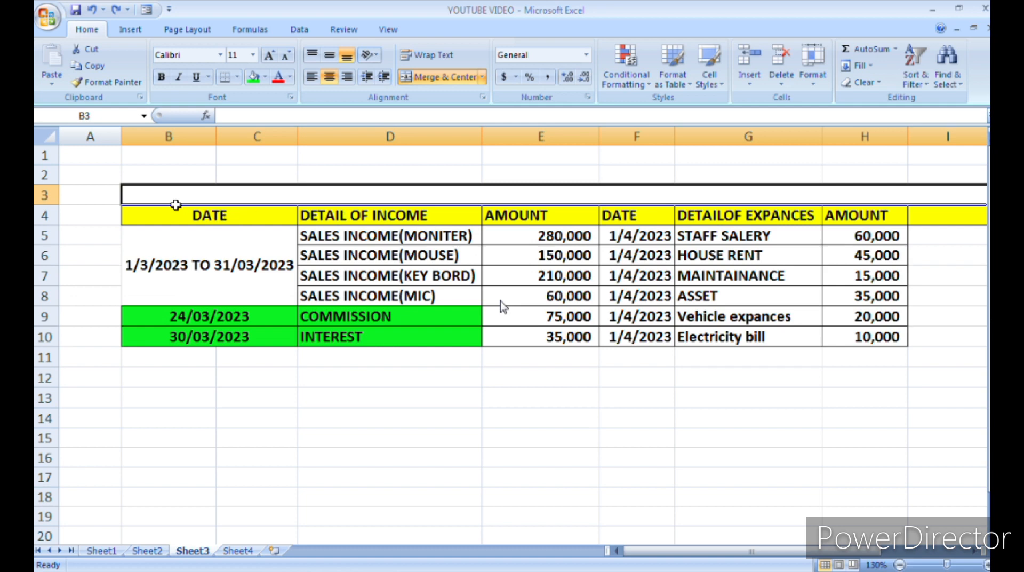
Increase the height of row 3 to about three times its size to make room above the table.
click(87, 208)
click(129, 201)
drag(57, 204, 55, 246)
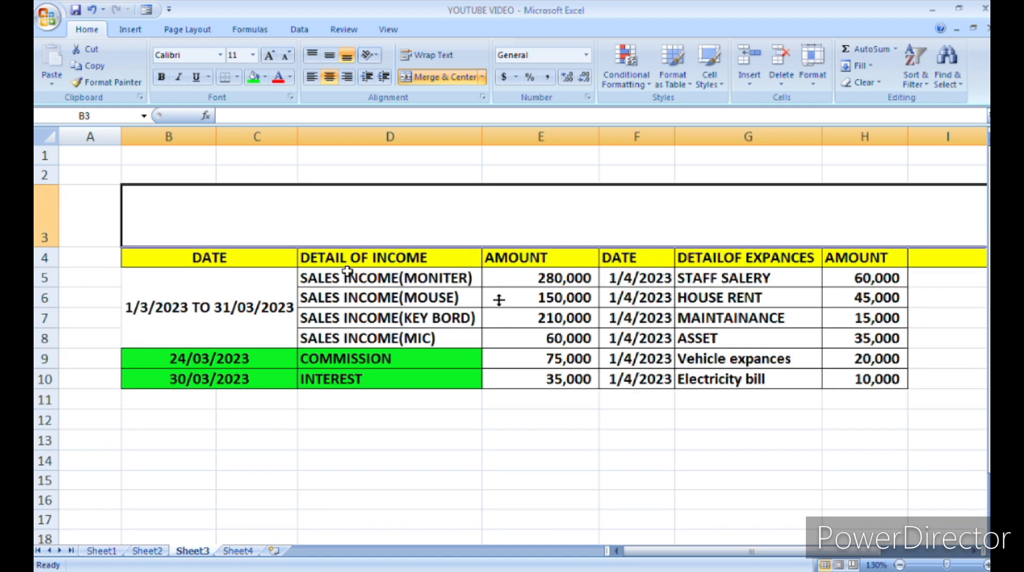
Unmerge the tall row 3 block and merge and center it again with column A included.
drag(106, 207, 133, 208)
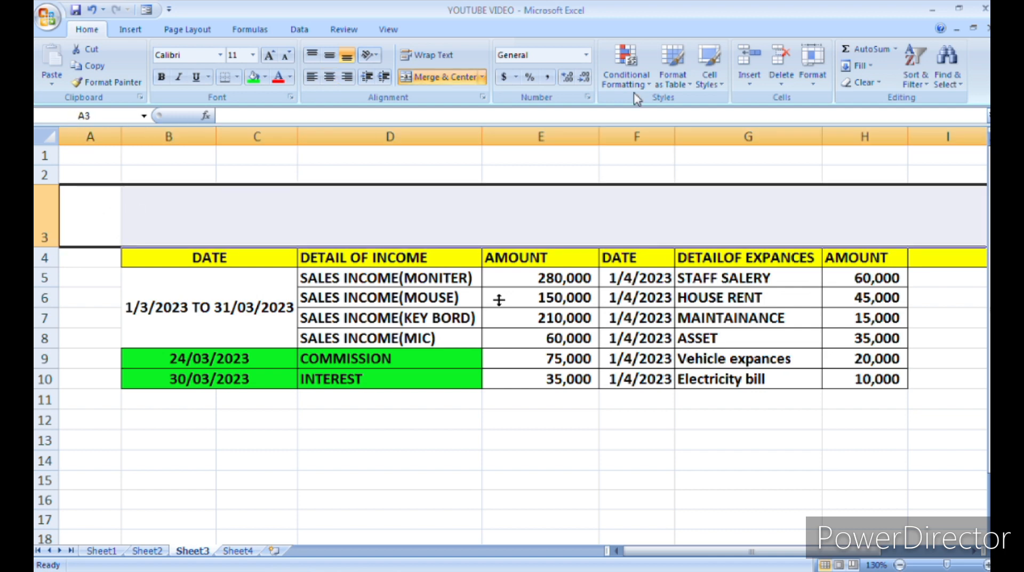
click(438, 77)
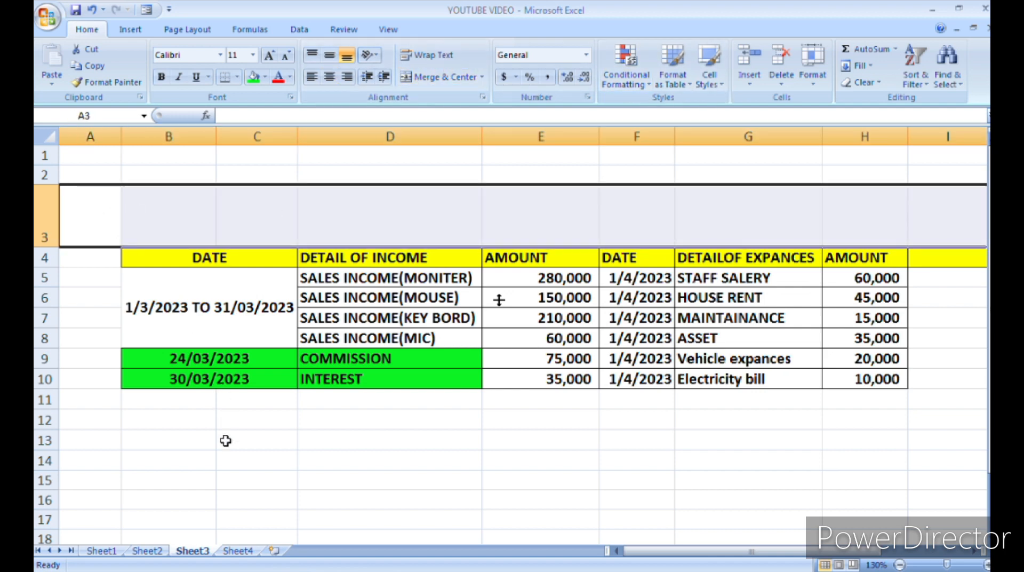
click(439, 77)
click(244, 430)
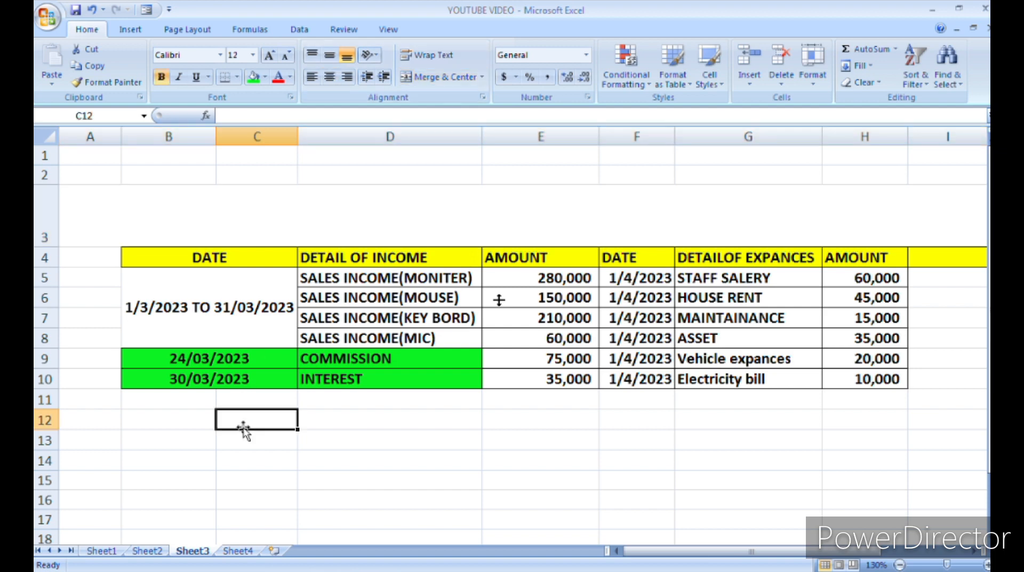
Merge and center C1:G1 and enter the company title MAHI COMPUTER PVT. in it.
click(239, 176)
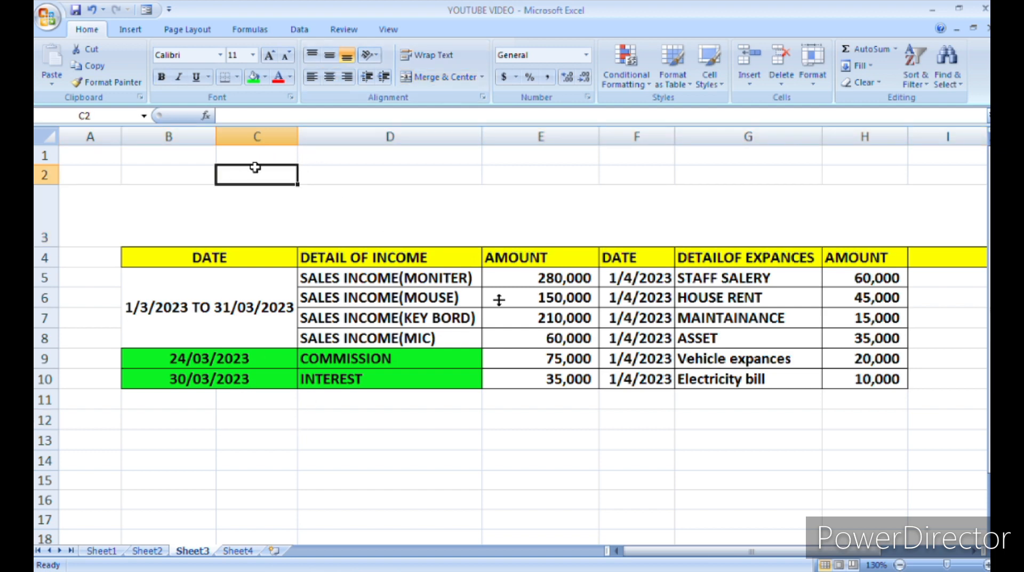
drag(258, 156, 696, 160)
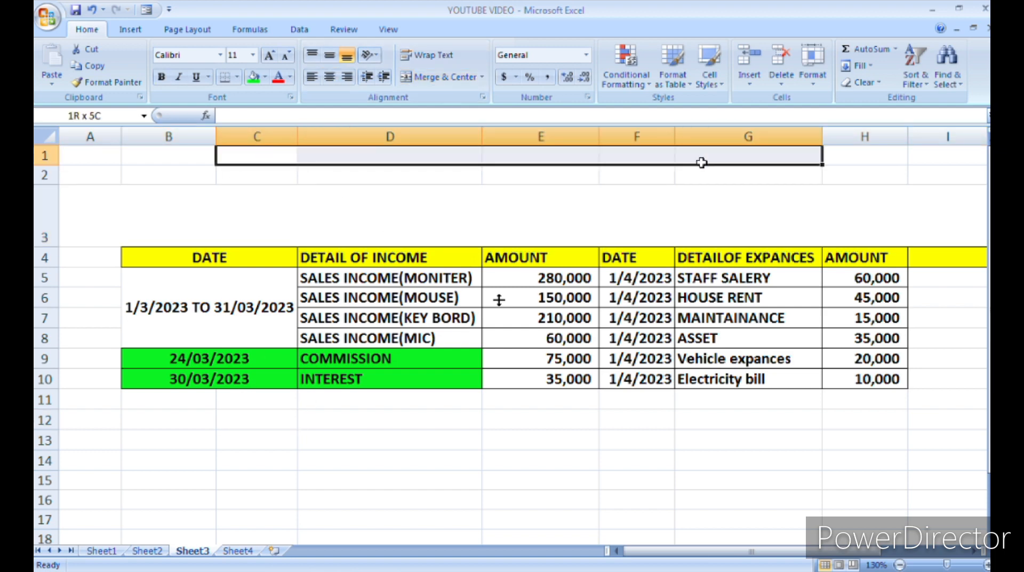
click(410, 77)
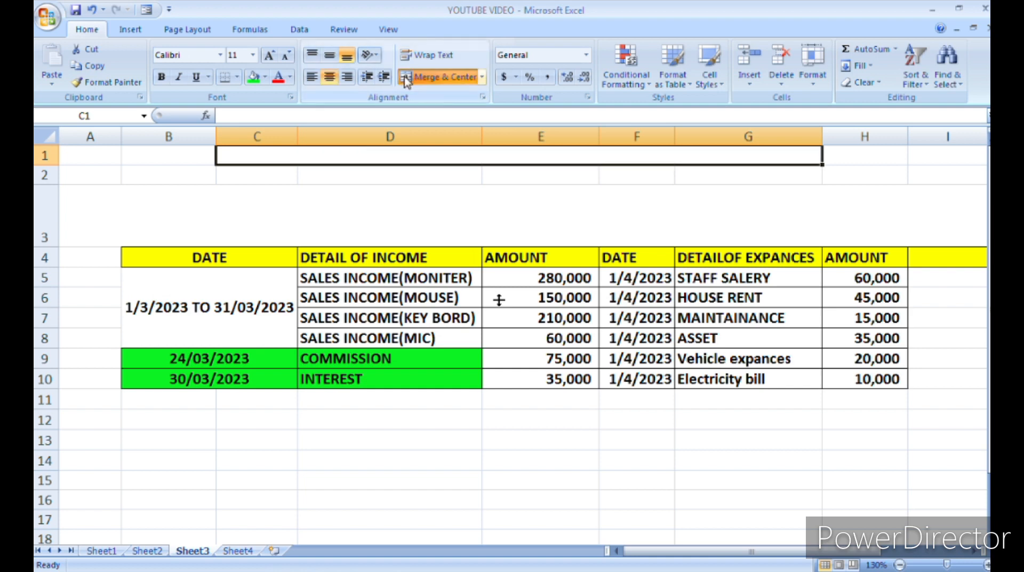
click(273, 115)
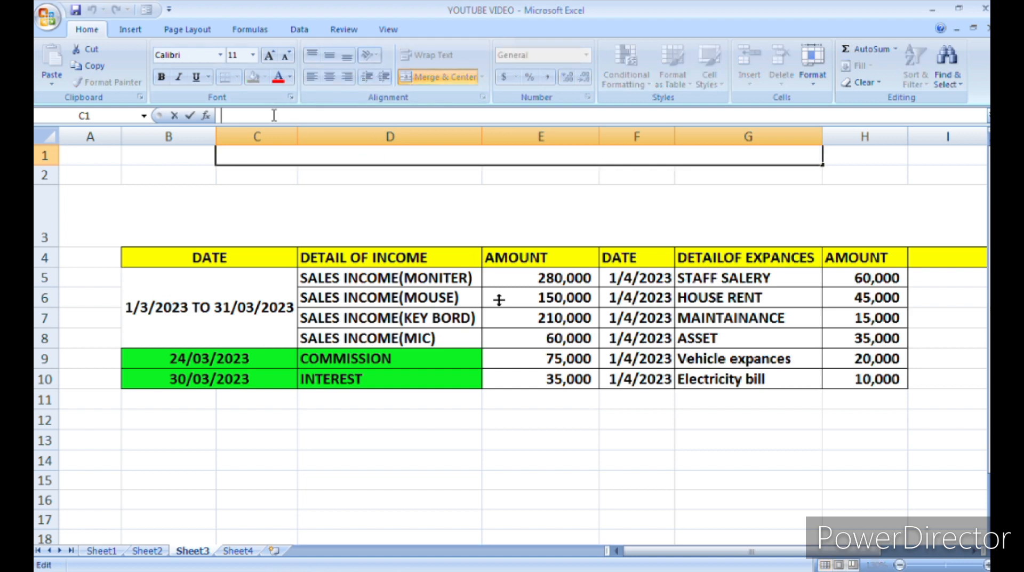
text(MAHI COMPUTER PVT.)
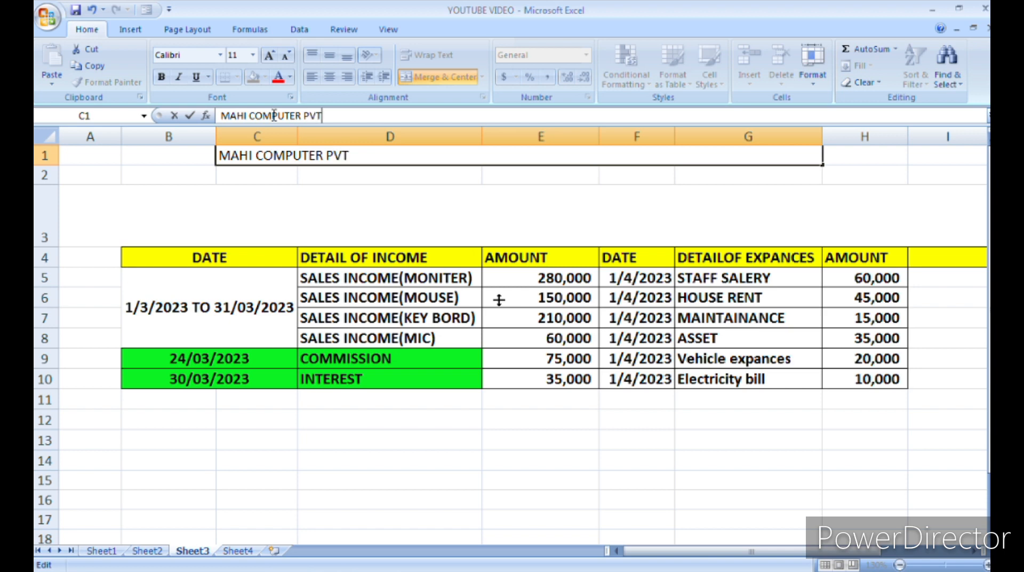
Enlarge the company title in row 1 to font size 24.
click(399, 158)
click(161, 76)
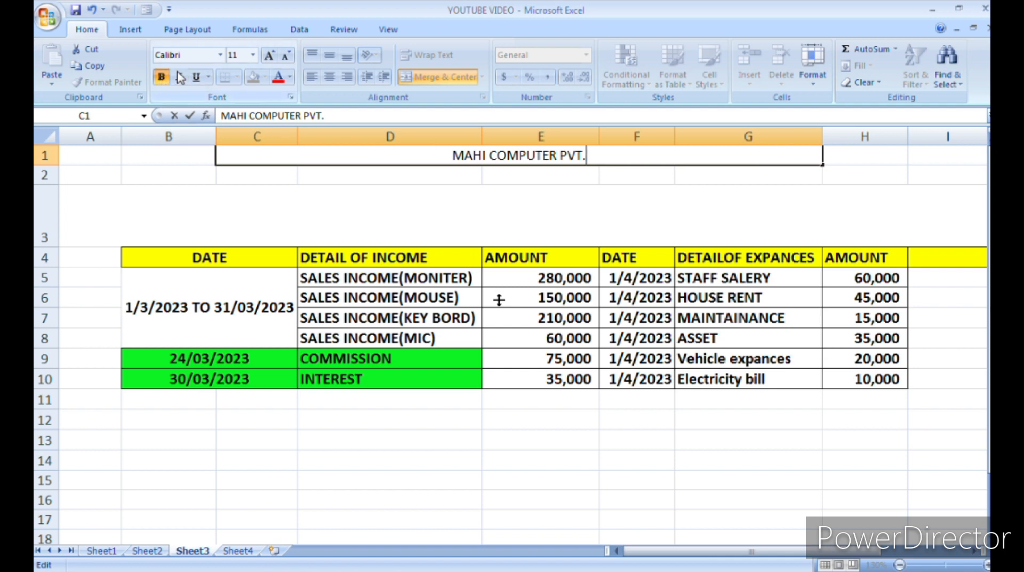
click(269, 56)
click(270, 56)
click(312, 188)
click(340, 160)
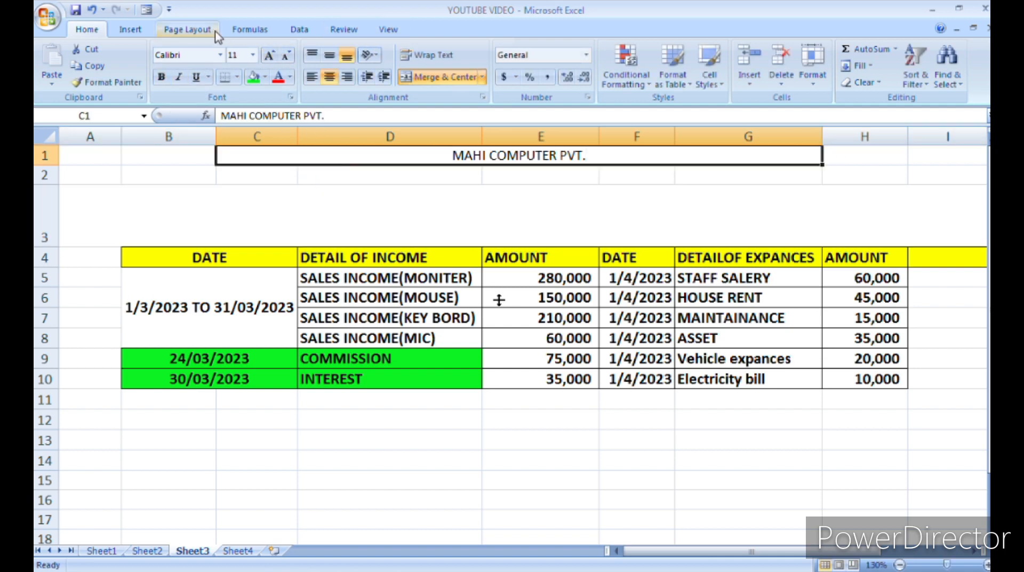
click(269, 56)
click(269, 56)
click(271, 56)
click(271, 56)
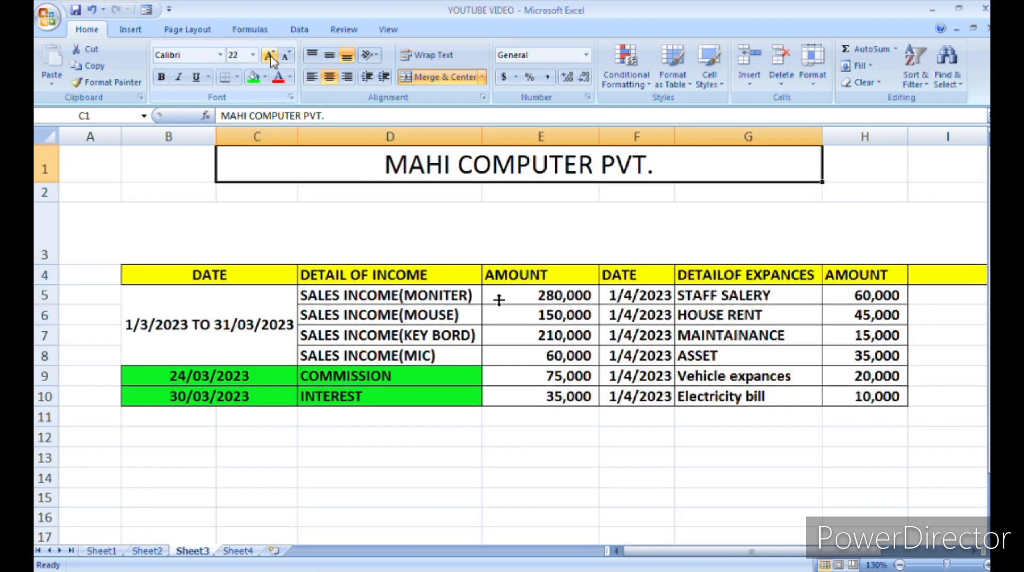
click(271, 56)
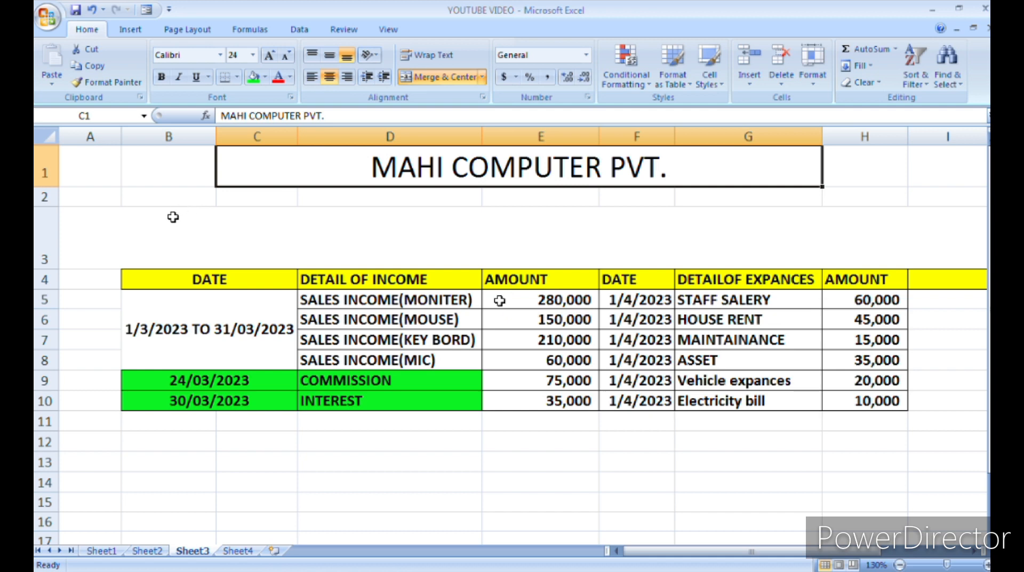
Select the row 2 cells from B to H, and make the company title in row 1 bold.
drag(190, 197, 857, 194)
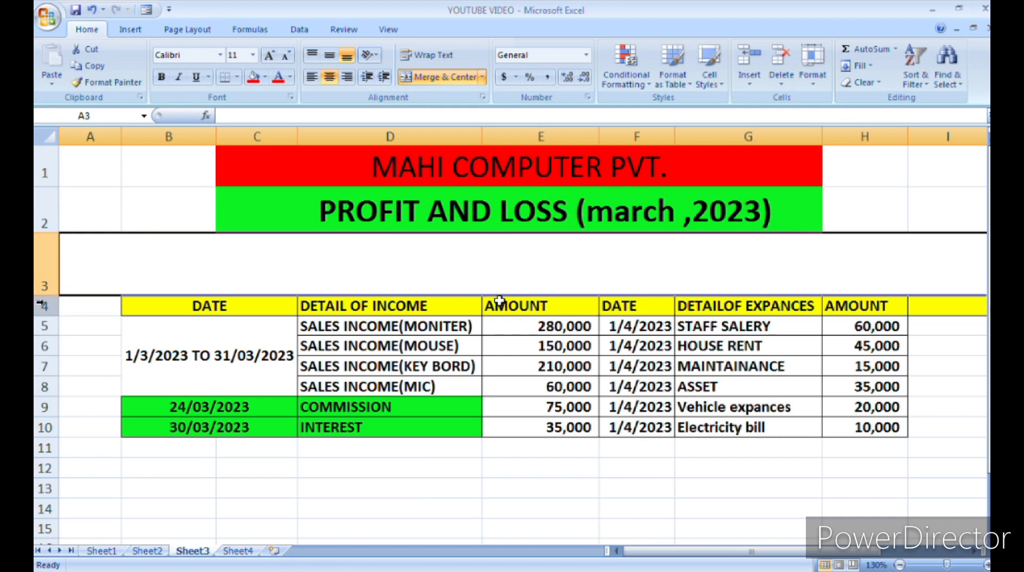
click(523, 180)
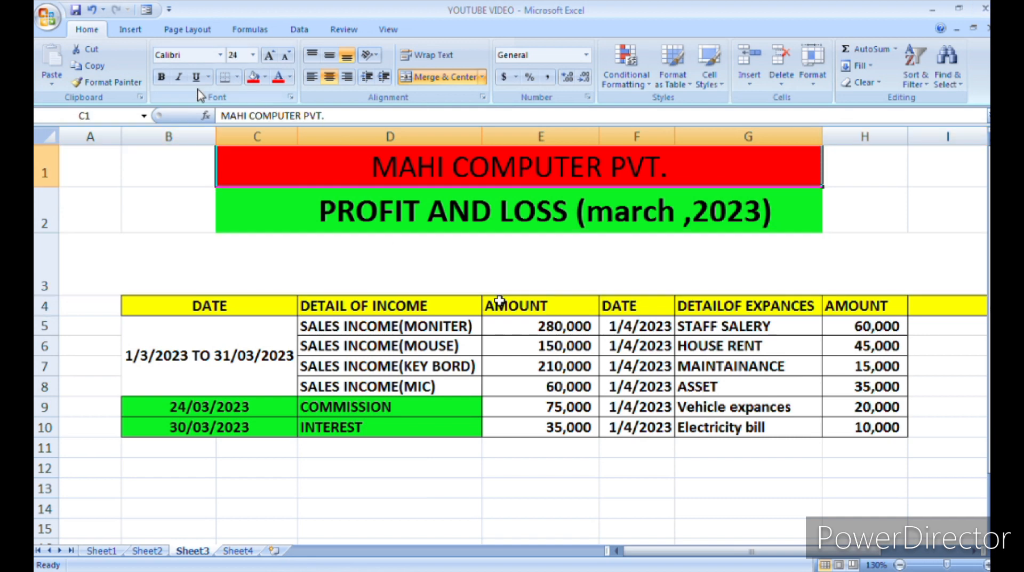
click(162, 77)
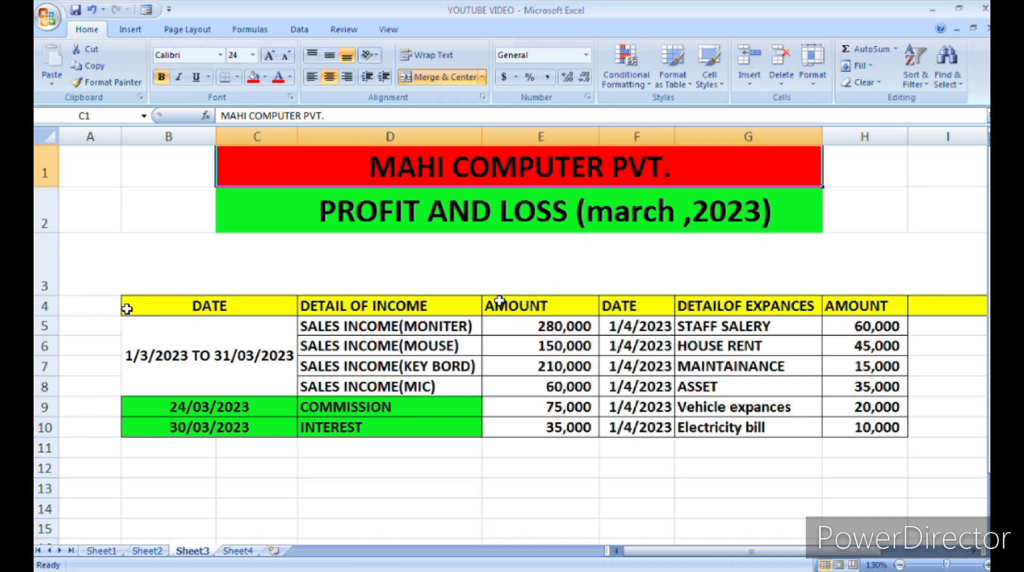
Apply all borders to the whole table, B4:H10.
drag(127, 308, 872, 426)
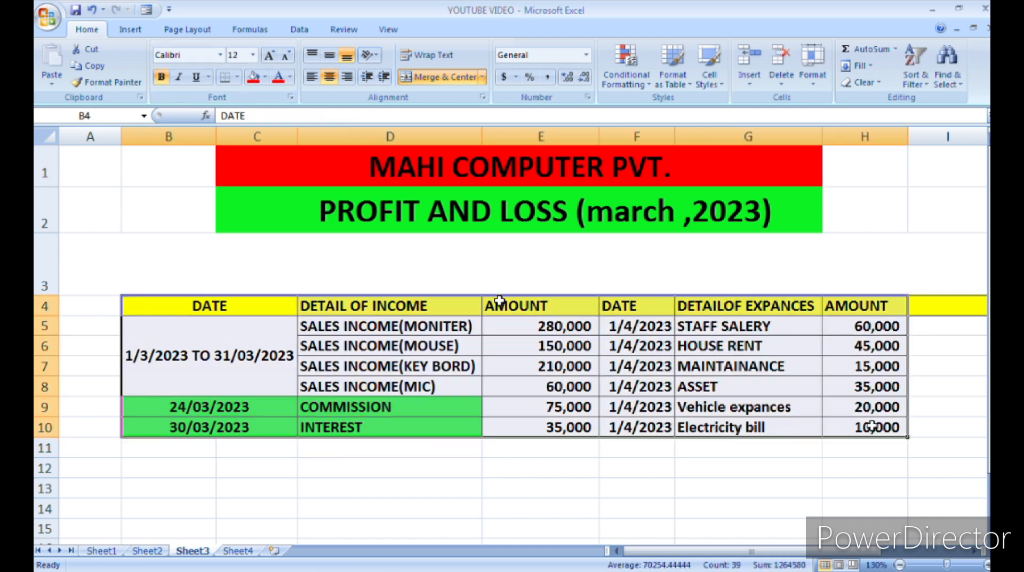
click(237, 77)
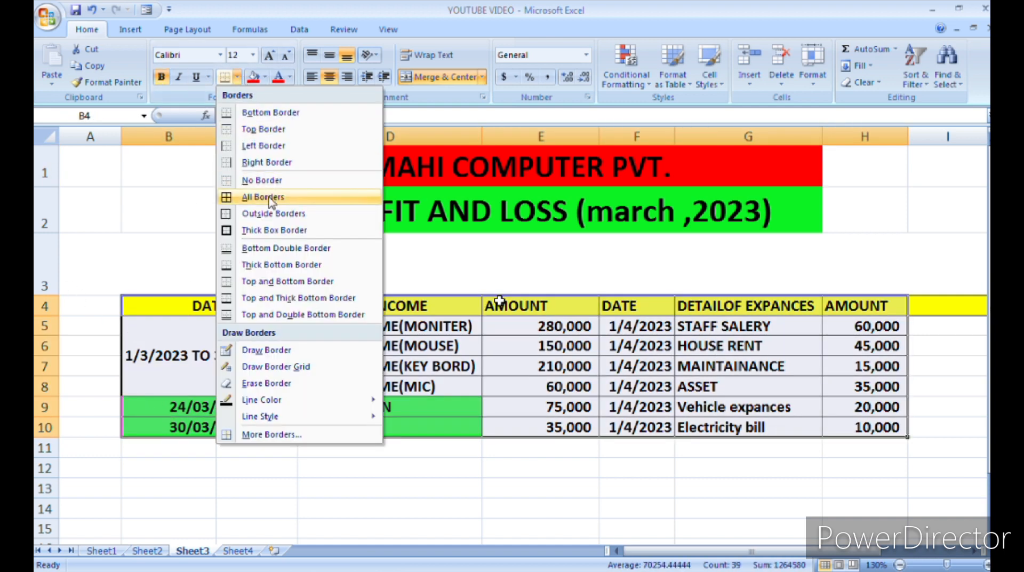
click(269, 198)
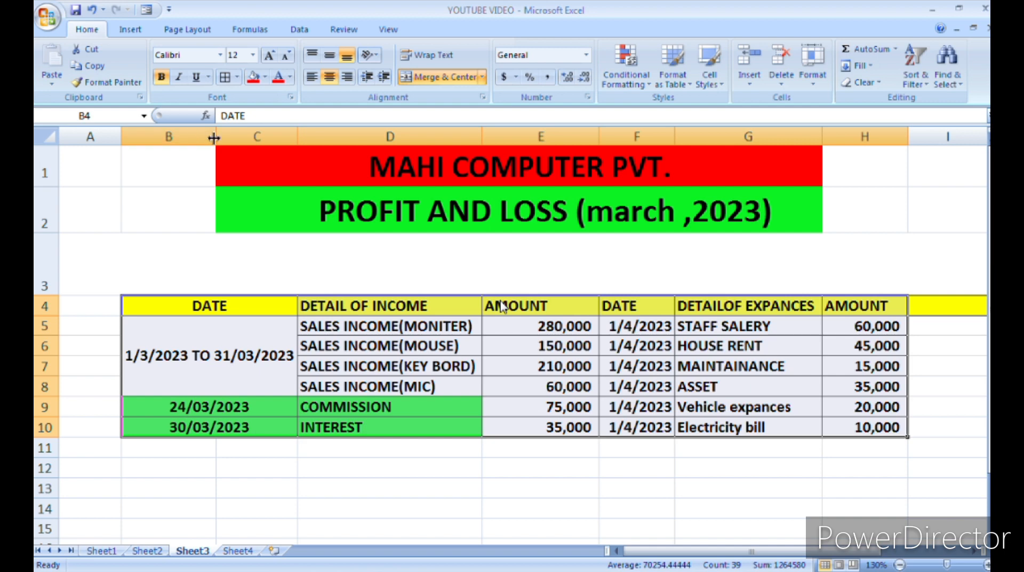
Insert a WordArt text in the purple style with a reflection.
click(128, 245)
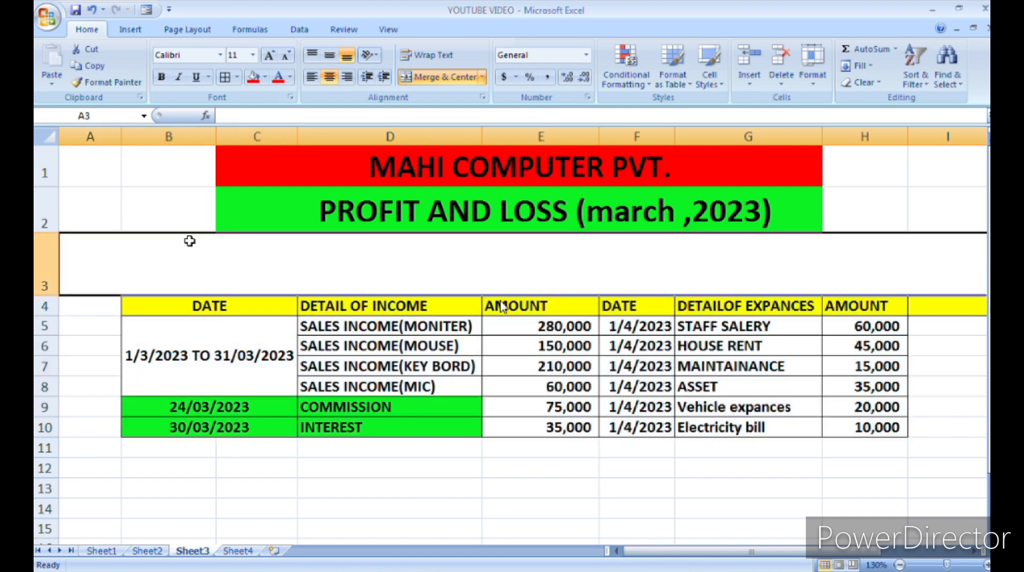
click(134, 31)
click(627, 80)
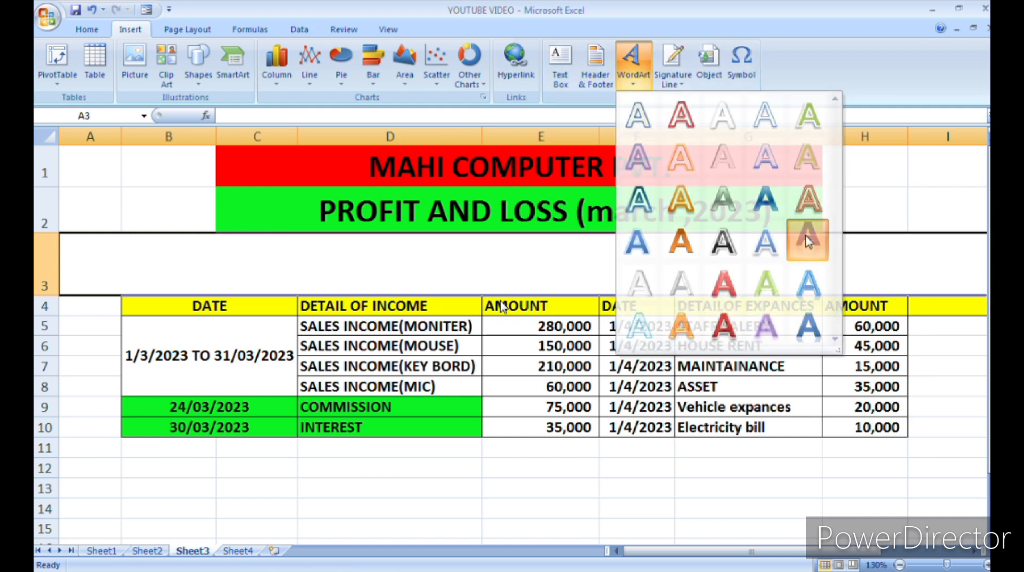
click(807, 240)
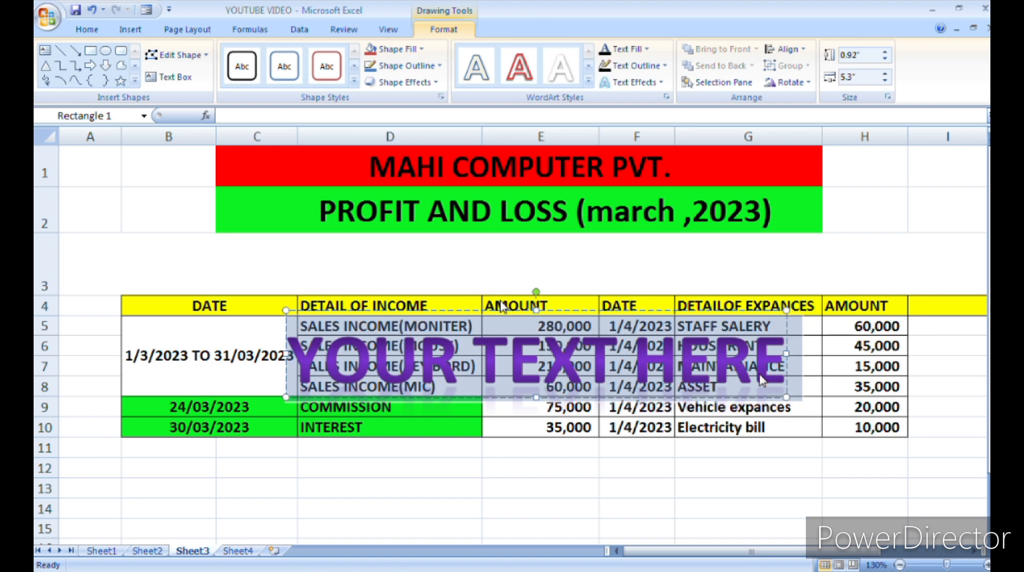
Shrink the WordArt text until its box is 0.31" by 1.39", and move it into row 3 above the first DATE header.
key(ctrl+shift+comma)
key(ctrl+shift+comma)
key(ctrl+shift+comma)
key(ctrl+shift+comma)
key(ctrl+shift+comma)
key(ctrl+shift+comma)
key(ctrl+shift+comma)
key(ctrl+shift+comma)
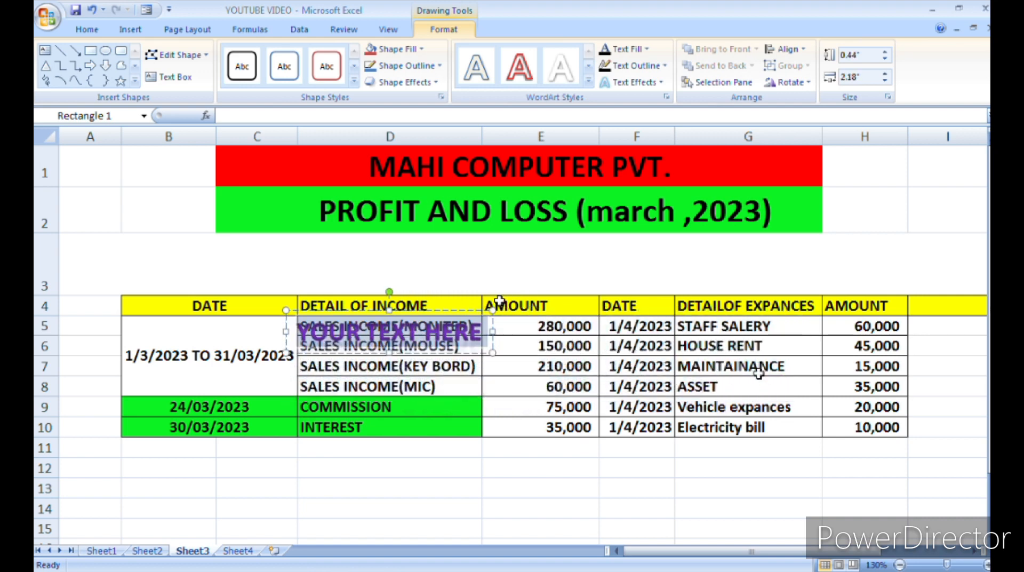
key(ctrl+shift+comma)
key(ctrl+shift+comma)
key(ctrl+shift+comma)
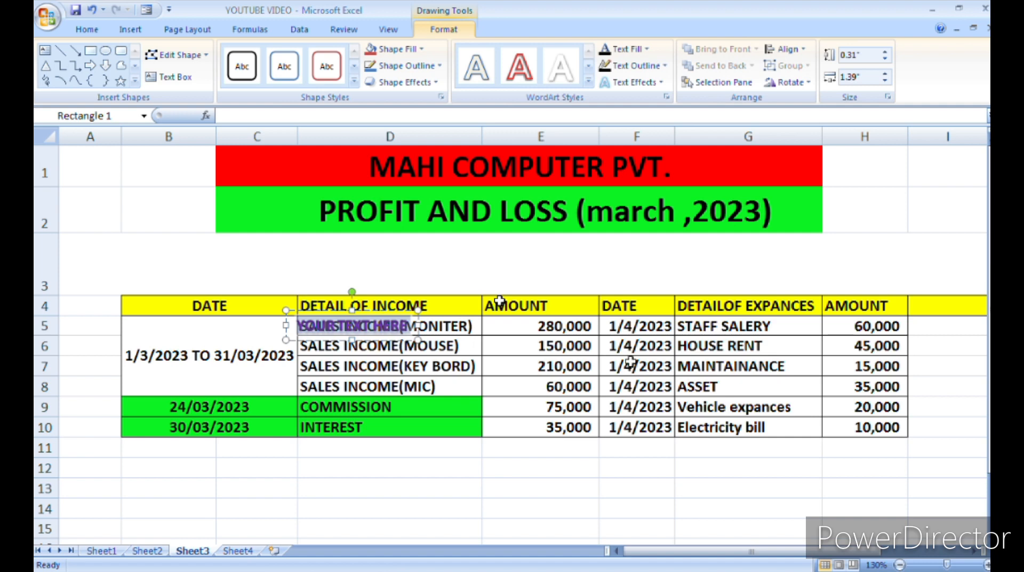
drag(330, 314, 142, 231)
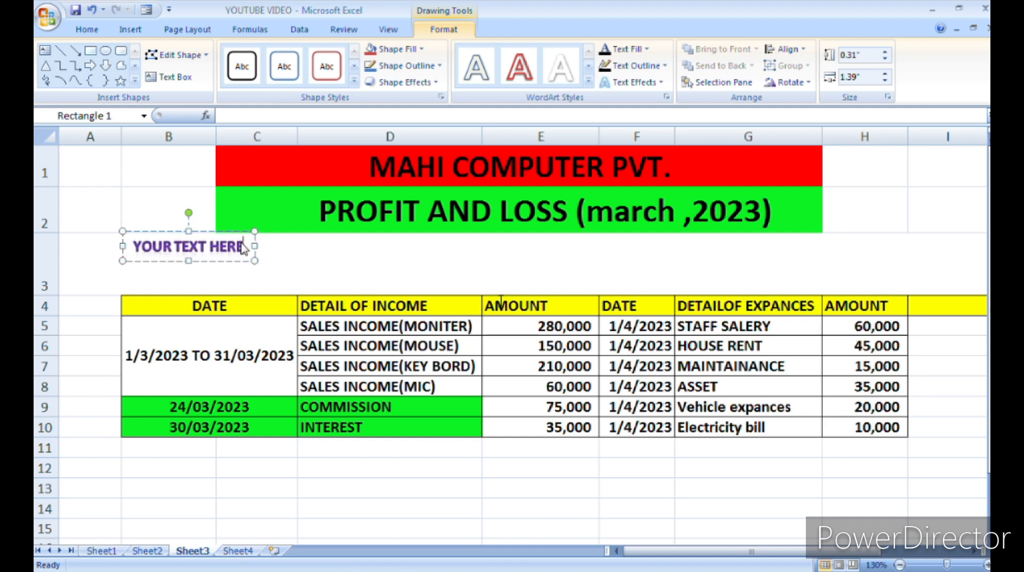
Replace the WordArt placeholder text with TOTAL INCOME.
key(BackSpace)
key(BackSpace)
key(BackSpace)
key(BackSpace)
key(BackSpace)
key(BackSpace)
key(BackSpace)
key(BackSpace)
key(BackSpace)
key(BackSpace)
key(BackSpace)
key(BackSpace)
key(BackSpace)
key(BackSpace)
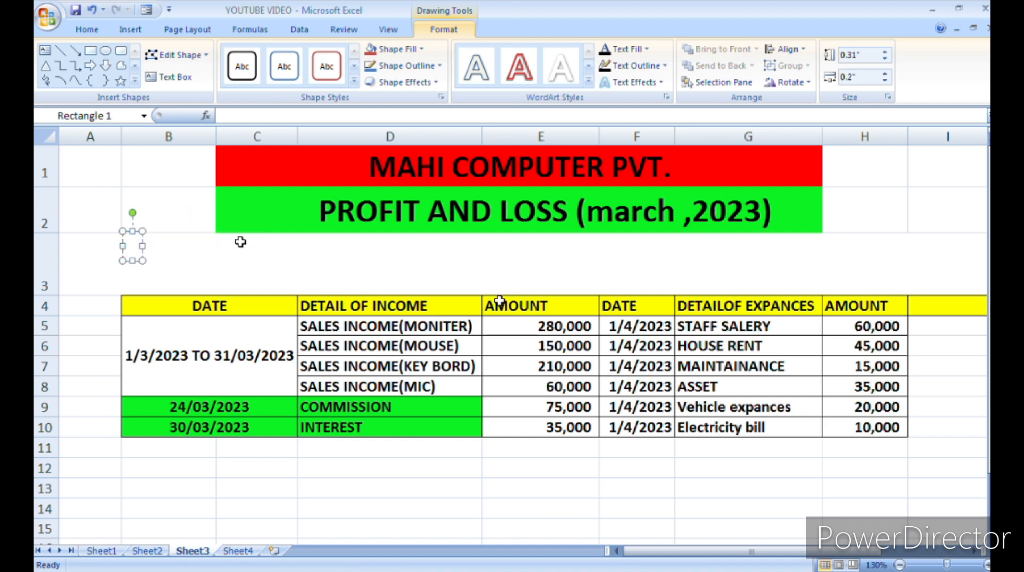
text(TOTAL)
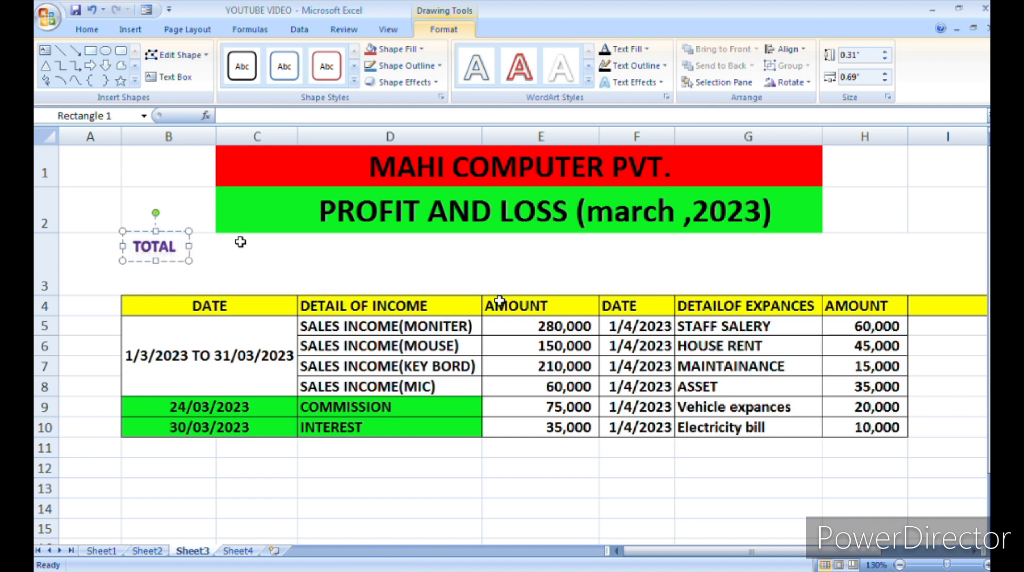
text( INC)
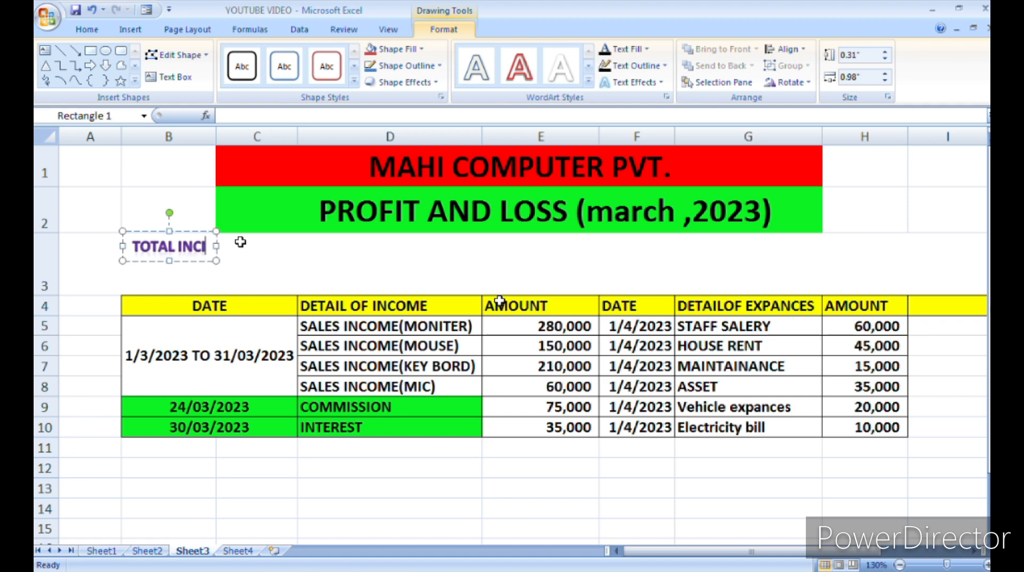
text(OME)
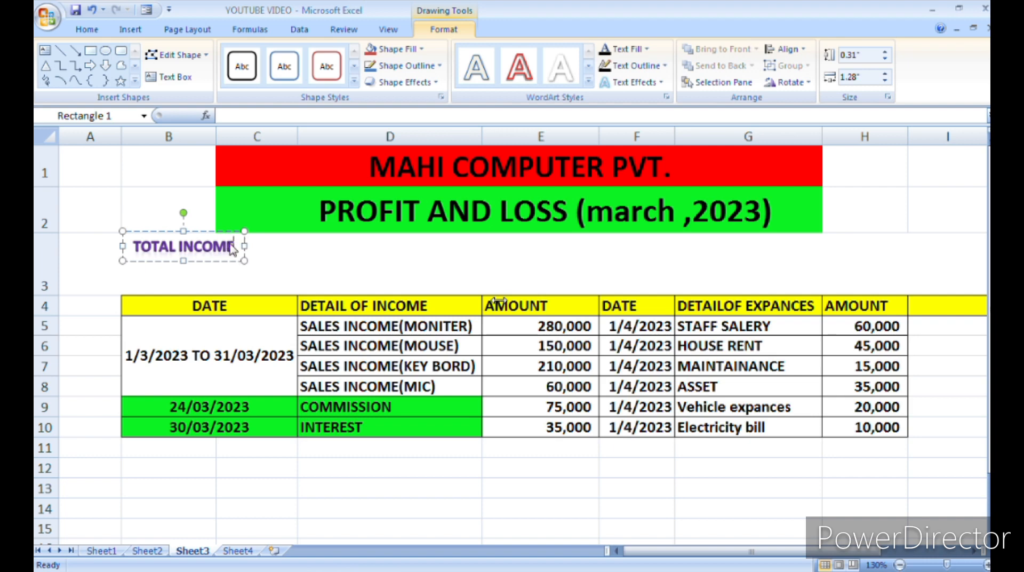
Set both the text fill and the text outline of the TOTAL INCOME WordArt to red.
drag(236, 247, 122, 248)
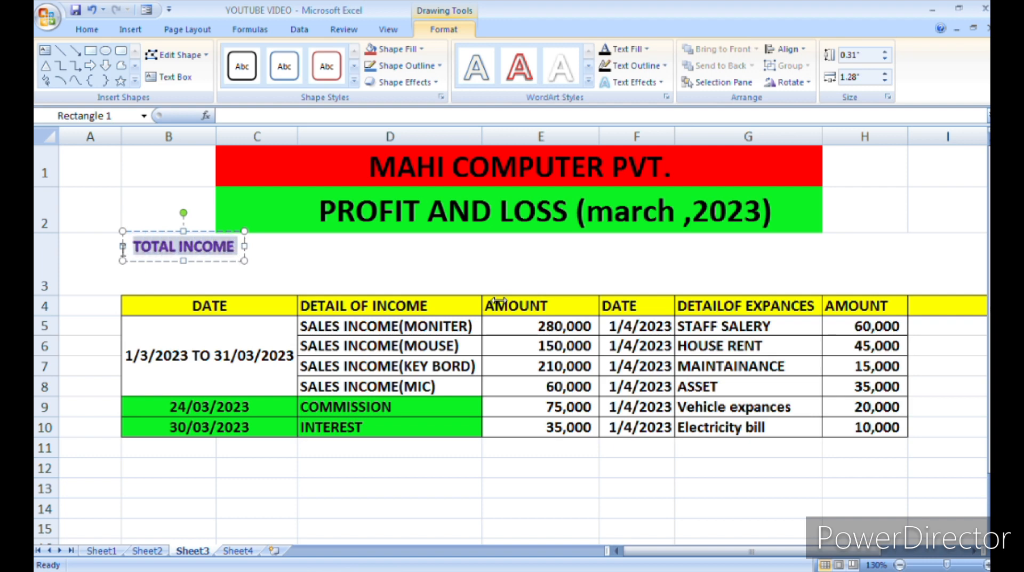
click(627, 50)
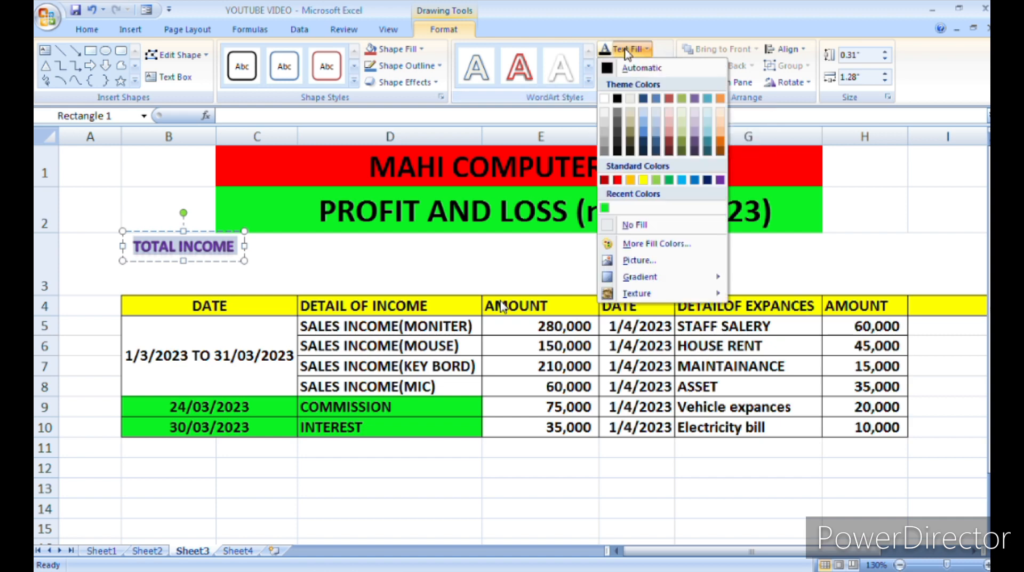
click(617, 180)
click(625, 66)
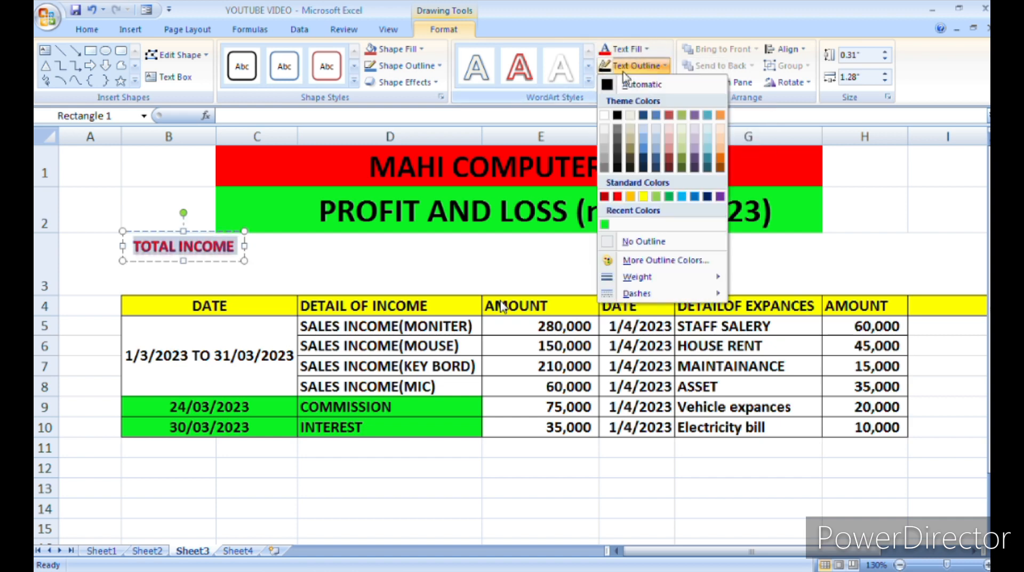
click(631, 198)
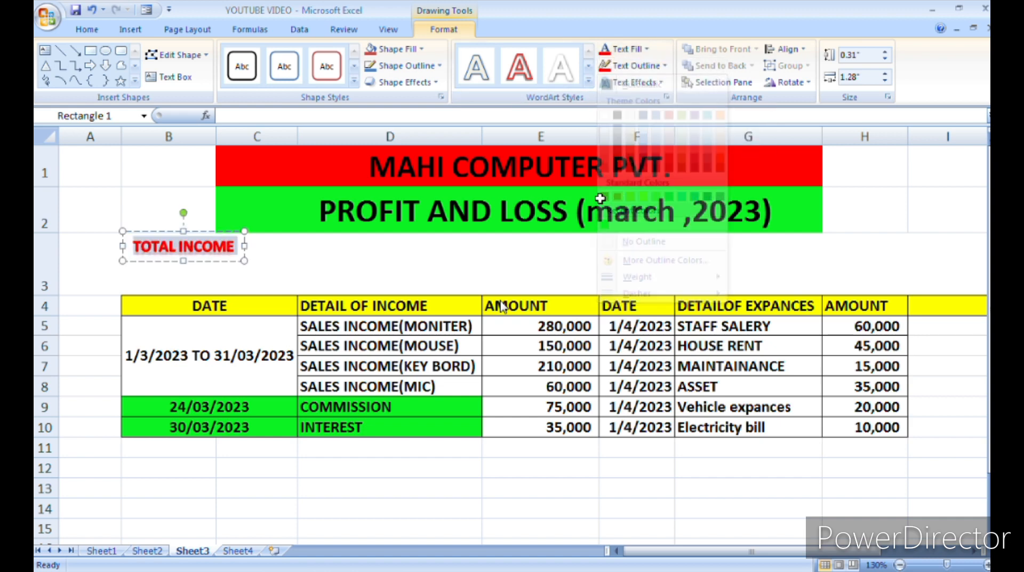
Duplicate the TOTAL INCOME WordArt three times and space the copies evenly across row 3.
click(210, 231)
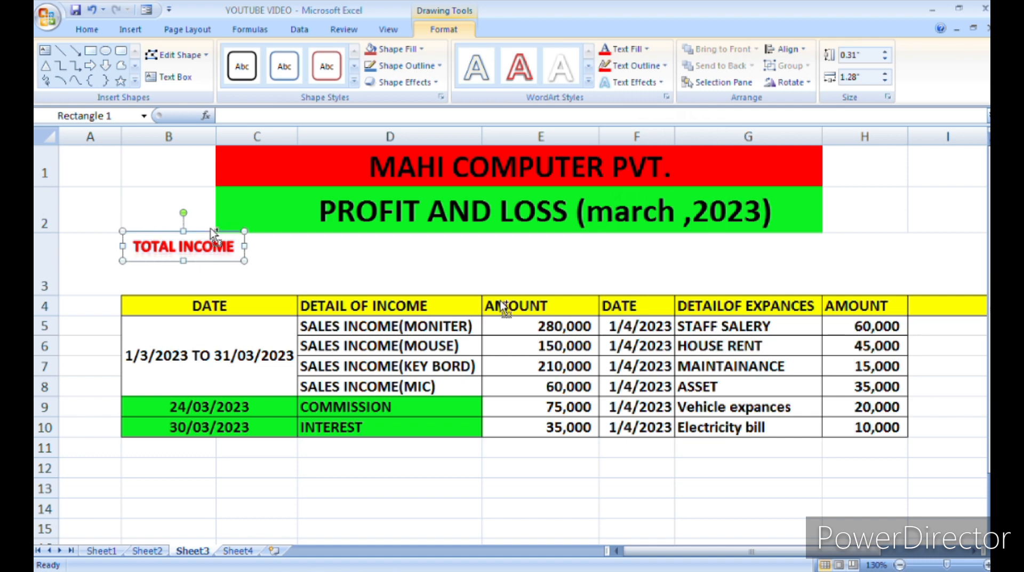
key(ctrl+d)
drag(244, 247, 422, 240)
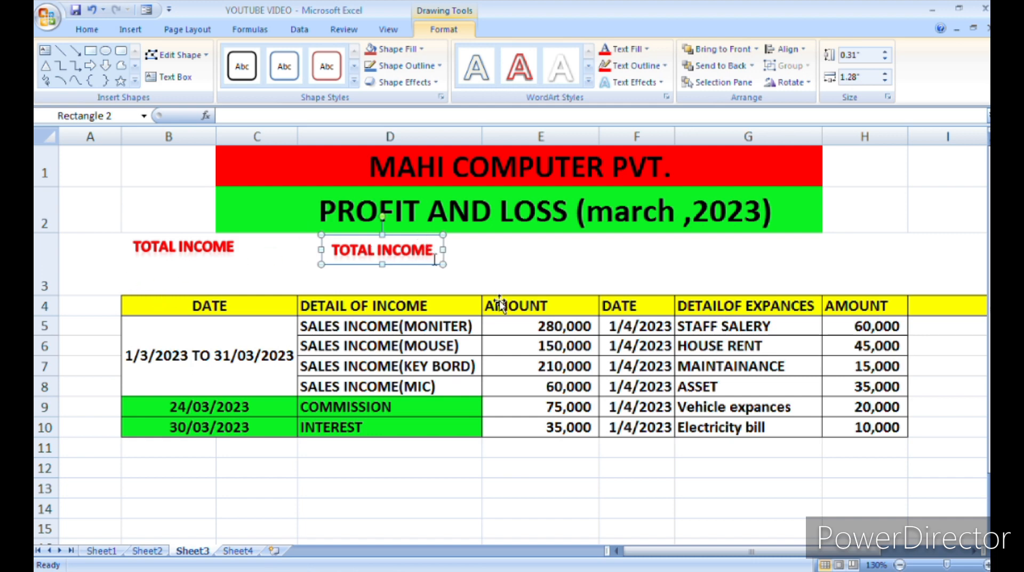
drag(434, 261, 603, 236)
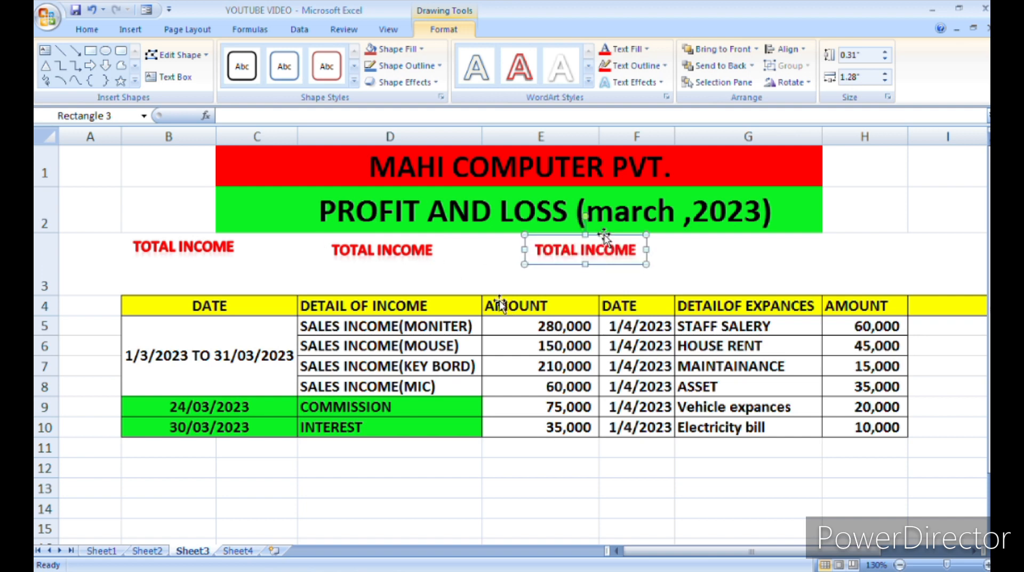
key(ctrl+d)
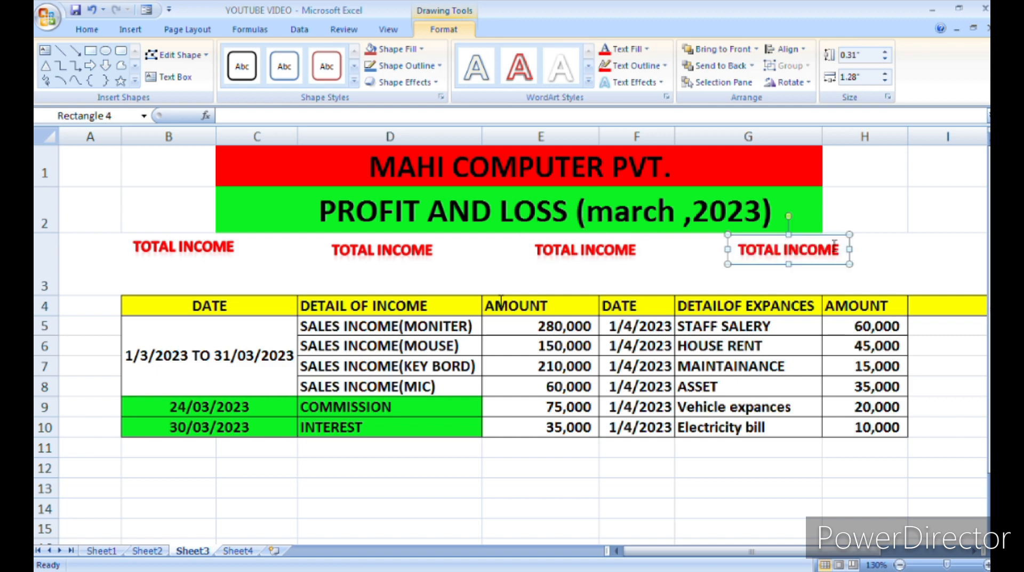
Change the text of the three WordArt copies to TOTAL EXPANCES, TOTALPROFIT and TOTAL LOSS.
click(419, 251)
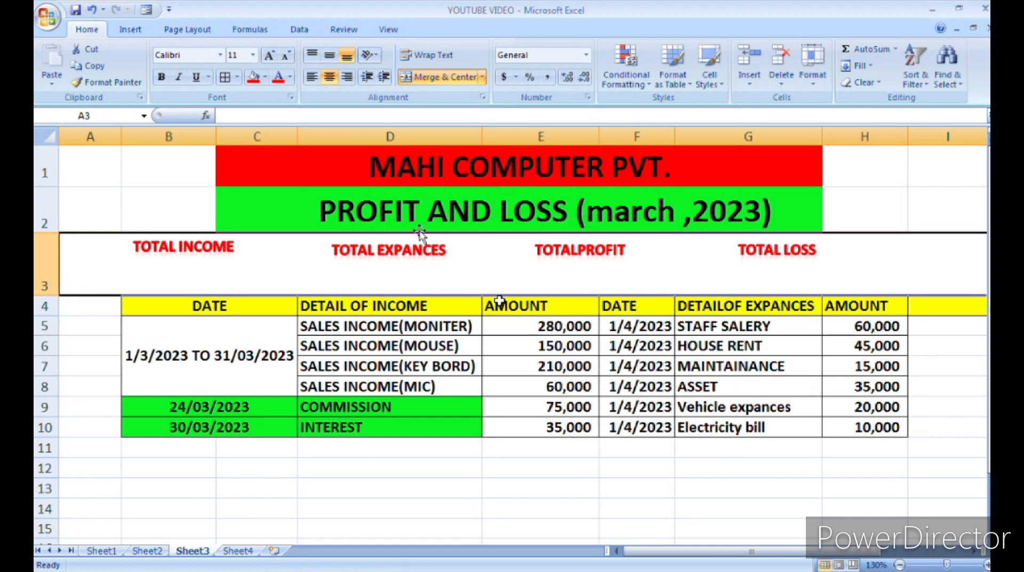
click(367, 251)
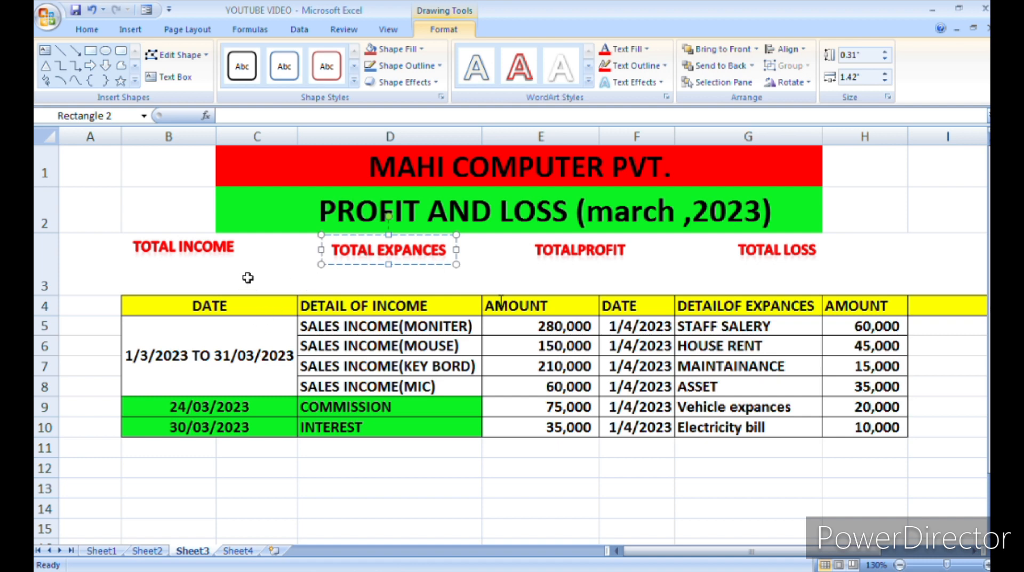
Draw a text box about 1.37" wide and 0.26" high in row 3 beneath the TOTAL INCOME label.
click(192, 266)
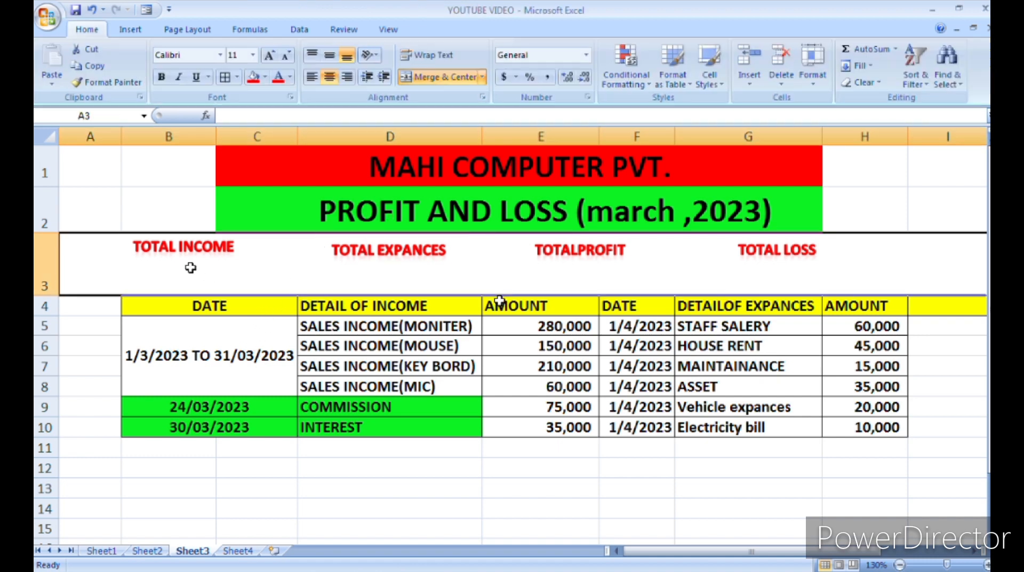
click(133, 31)
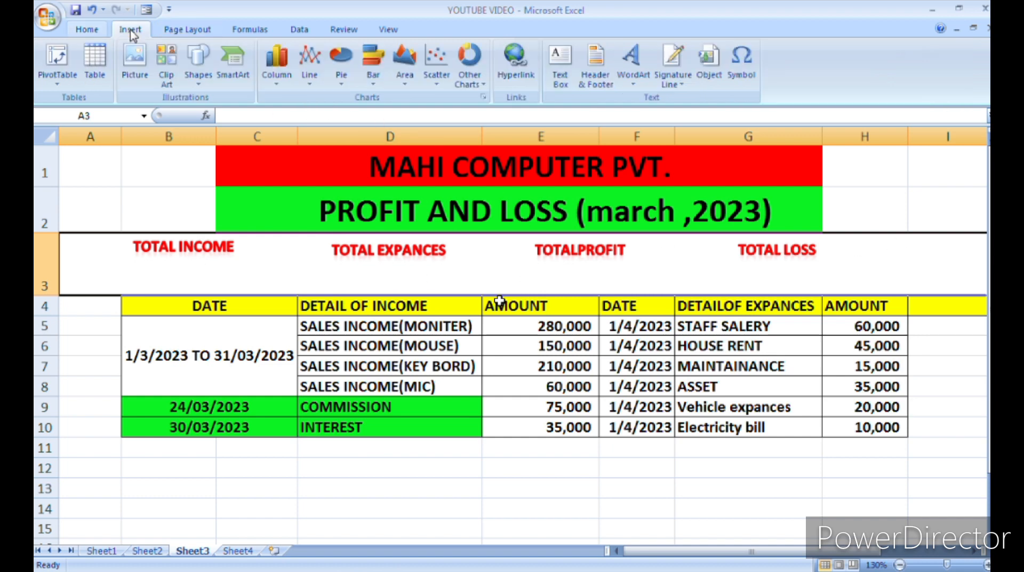
click(562, 75)
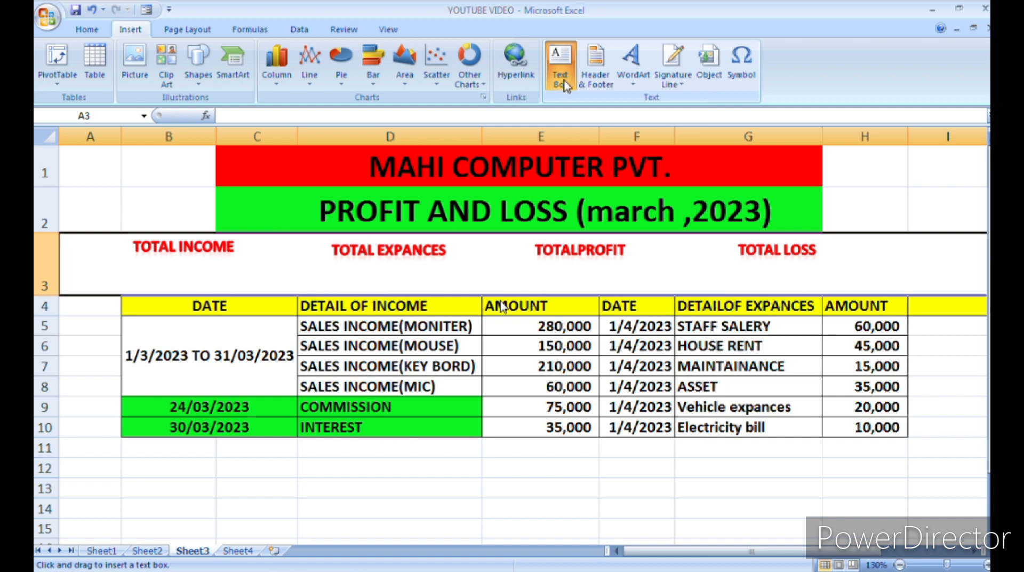
click(564, 81)
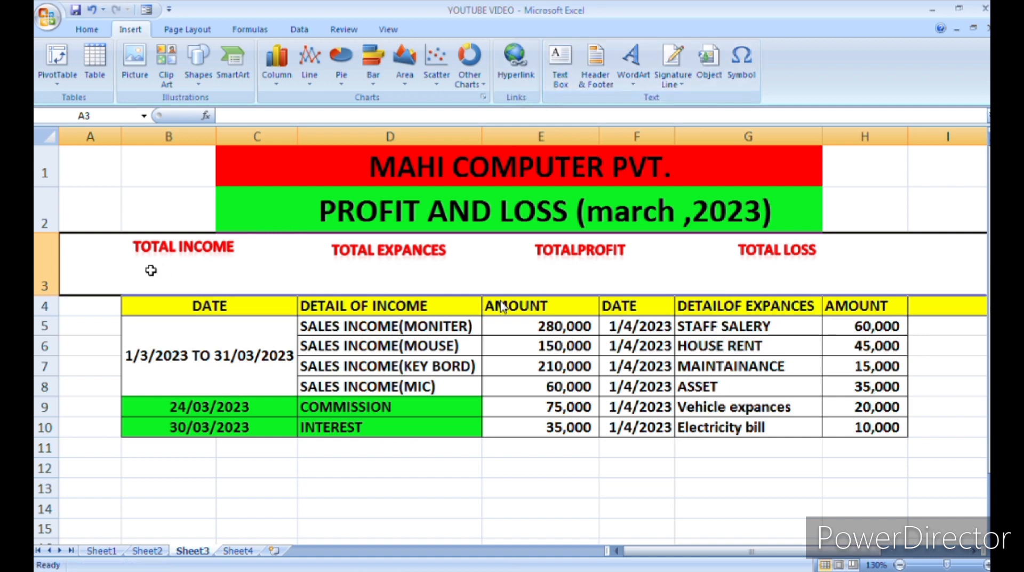
click(560, 67)
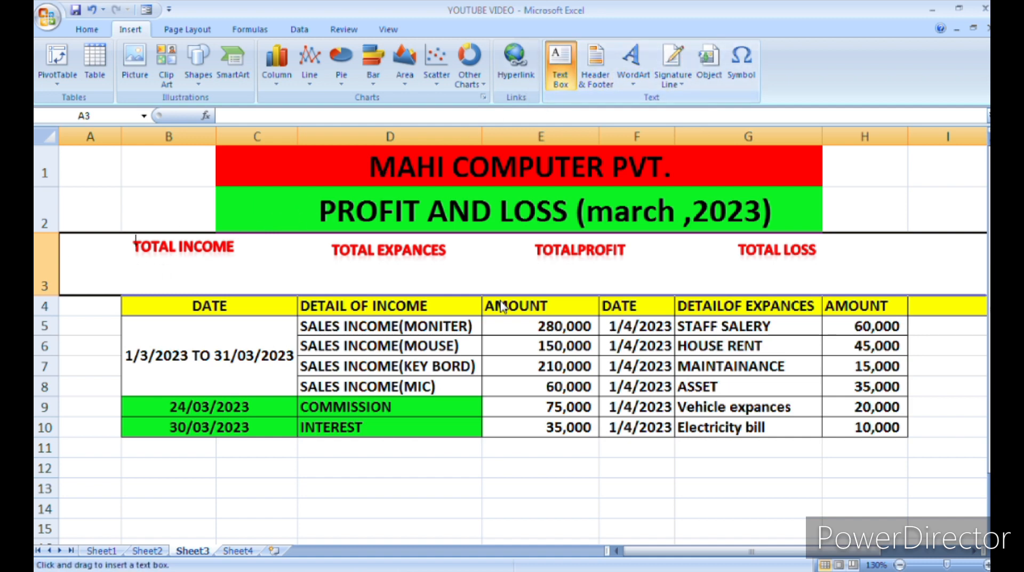
drag(116, 262, 246, 287)
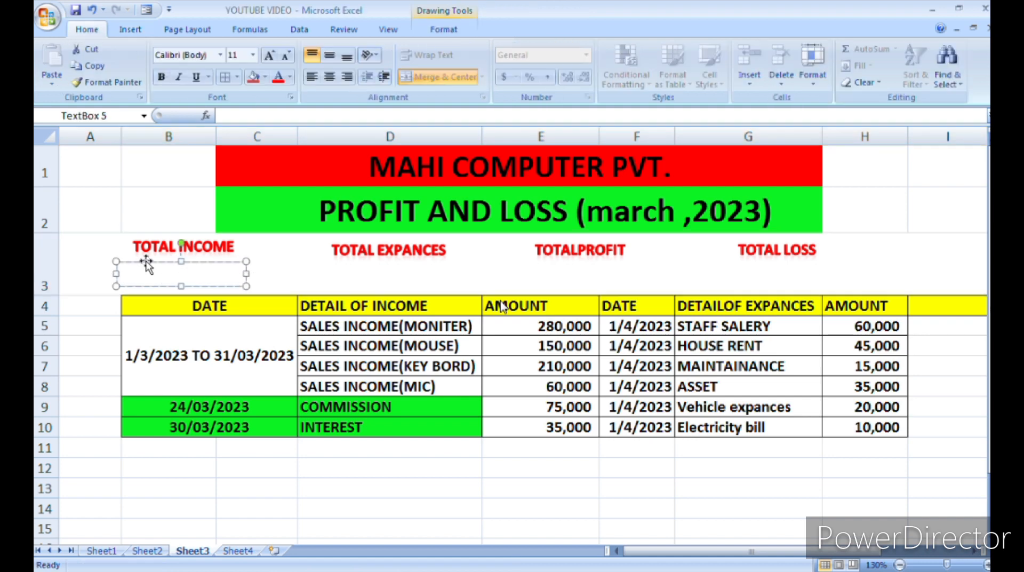
Fill the text box under TOTAL INCOME with yellow and enter 88,000 in it.
click(456, 31)
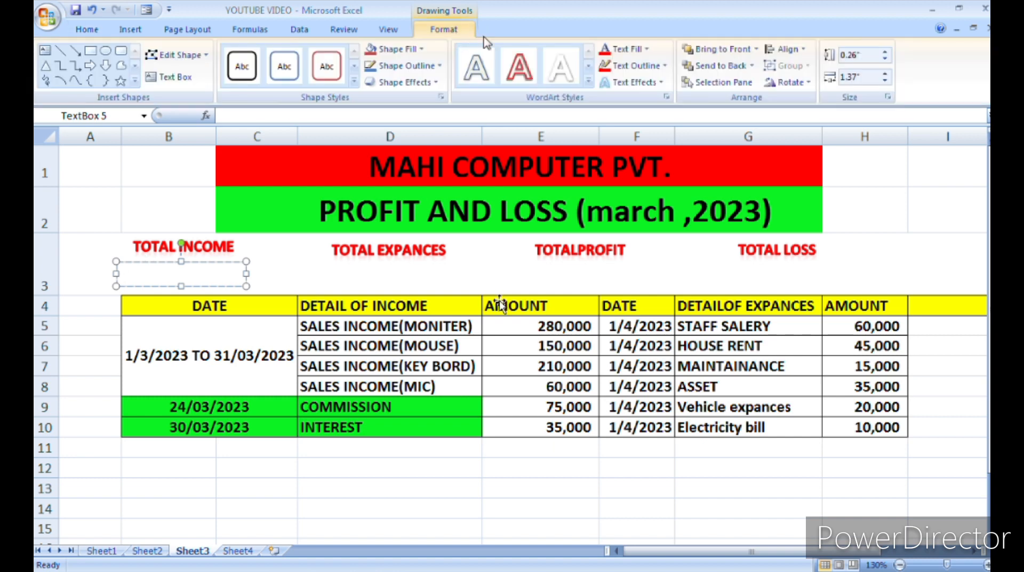
click(397, 49)
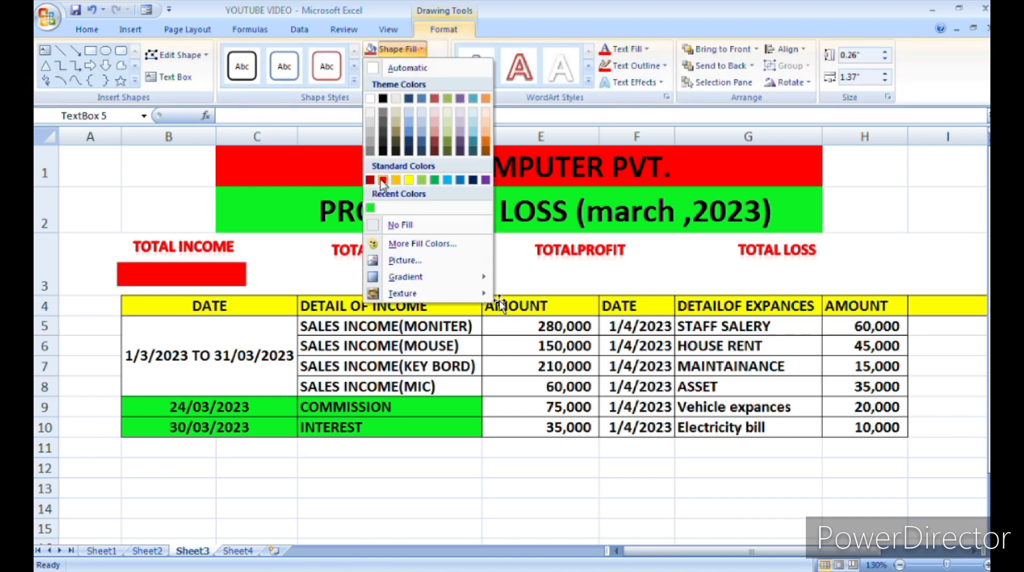
click(409, 180)
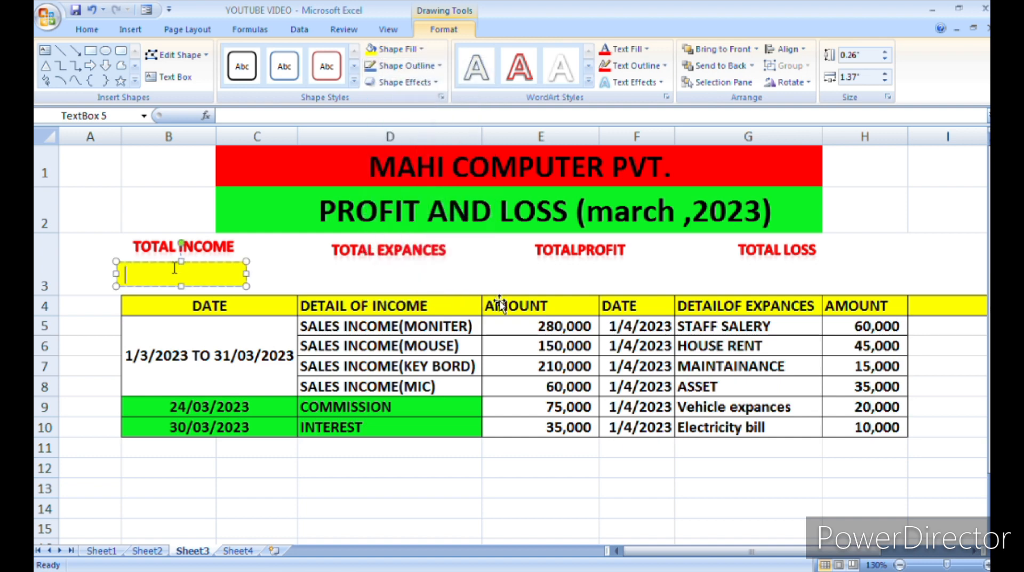
click(156, 270)
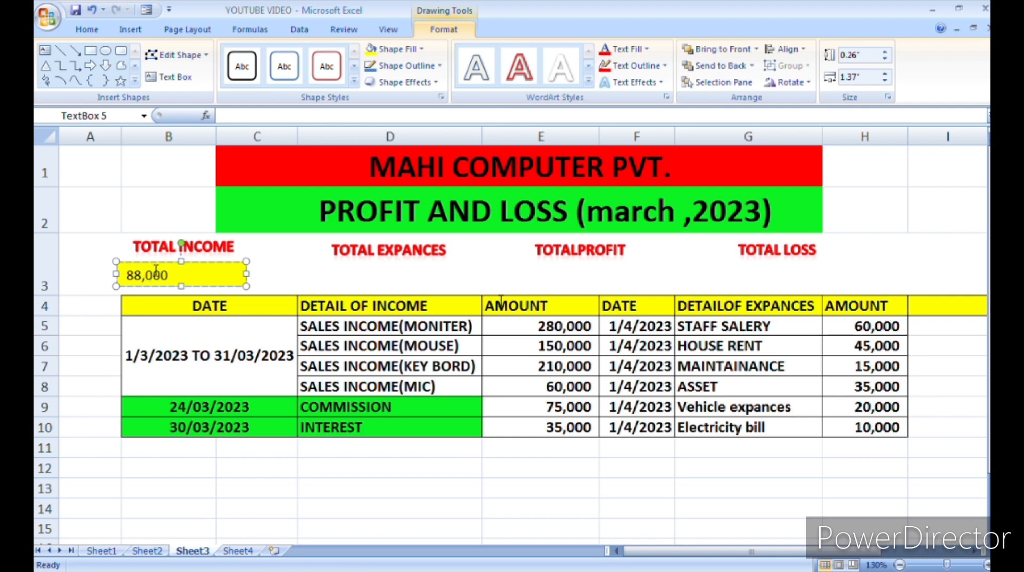
Make the 88,000 in the yellow text box bold and set its font size to 14.
click(131, 30)
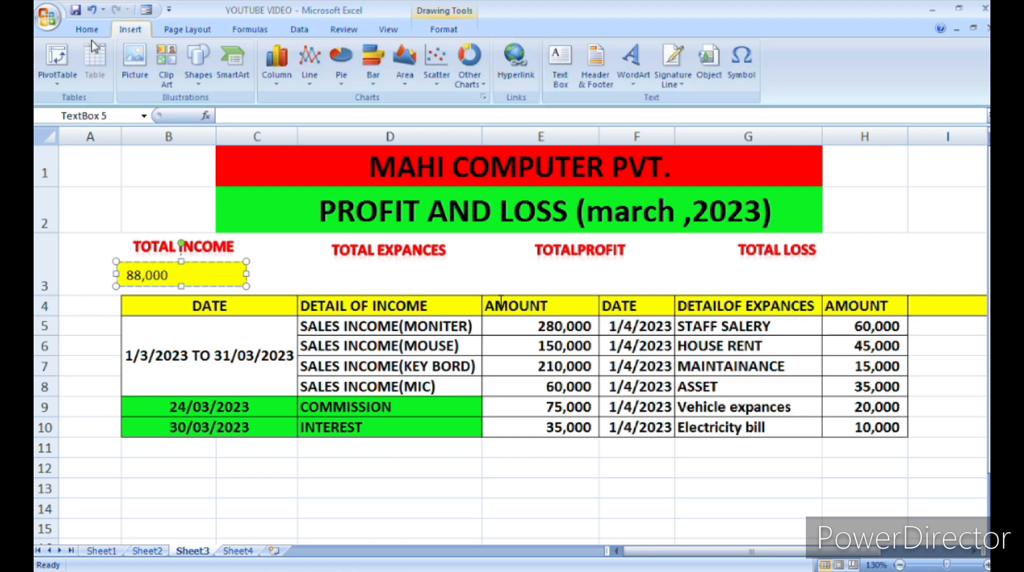
click(98, 34)
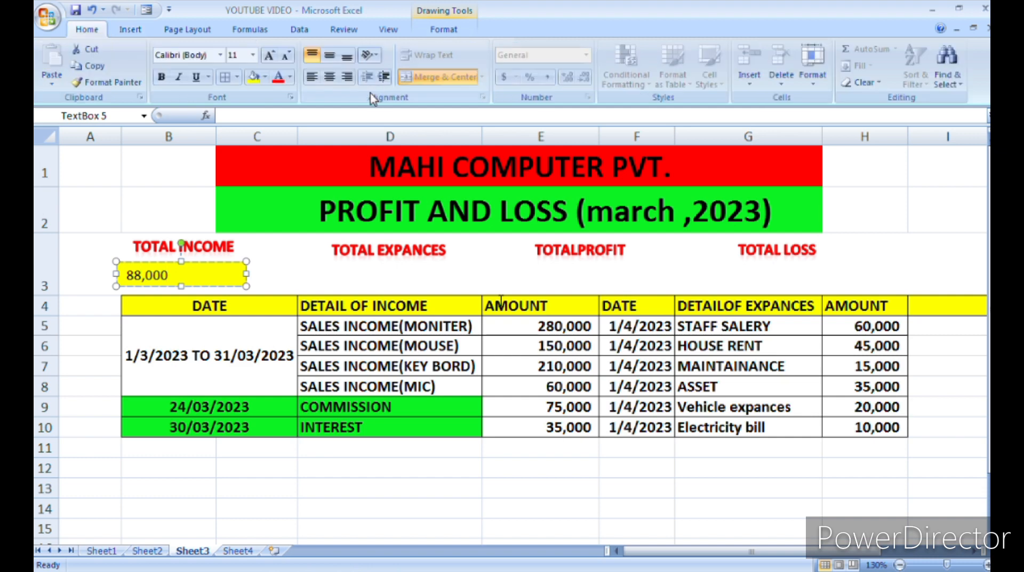
click(269, 55)
drag(170, 275, 119, 275)
click(161, 76)
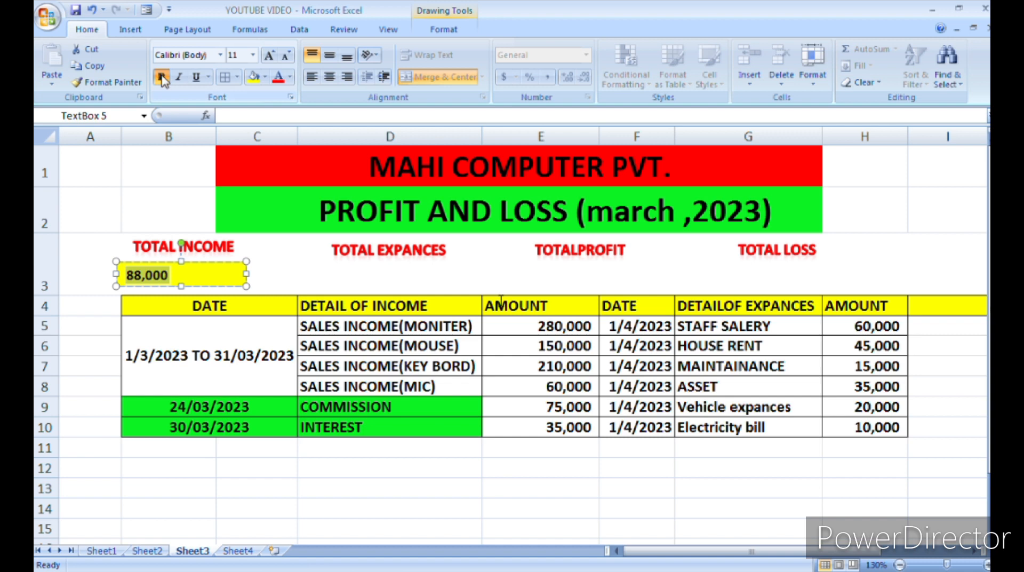
click(270, 56)
click(271, 56)
click(270, 55)
click(271, 55)
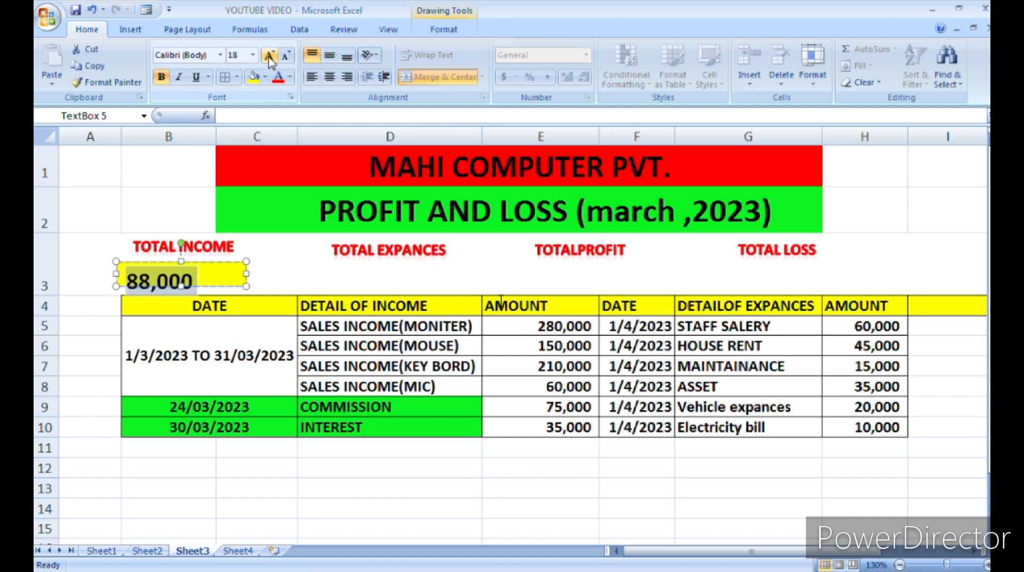
click(284, 57)
click(285, 57)
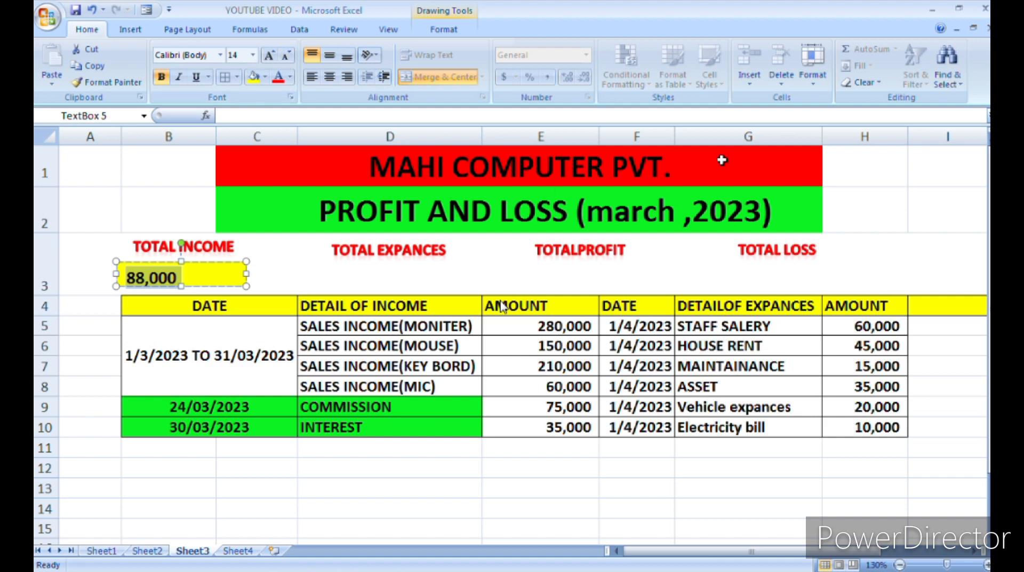
click(315, 255)
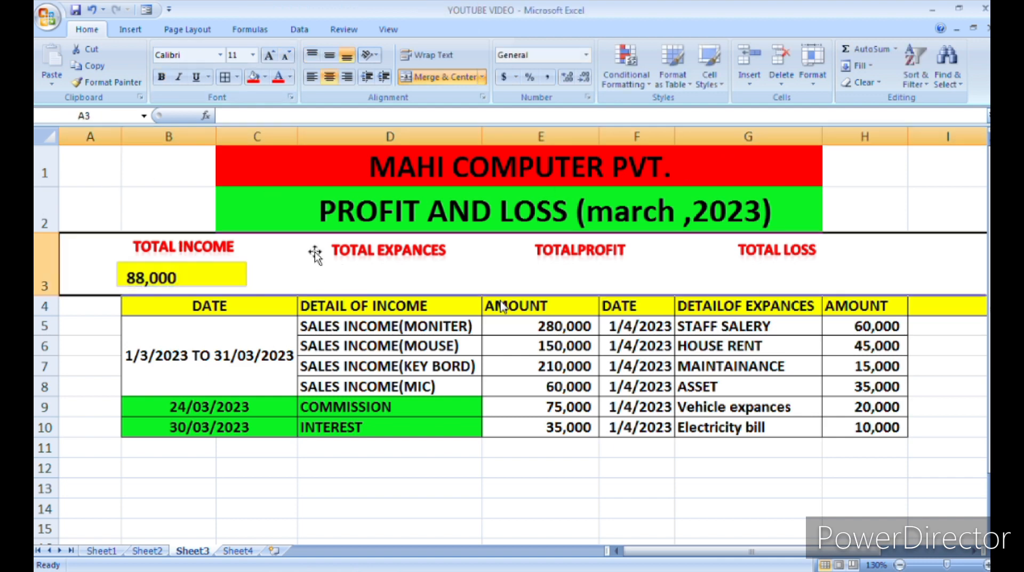
Move the yellow text box beneath TOTAL EXPANCES and place a copy of it beneath TOTAL INCOME.
click(208, 267)
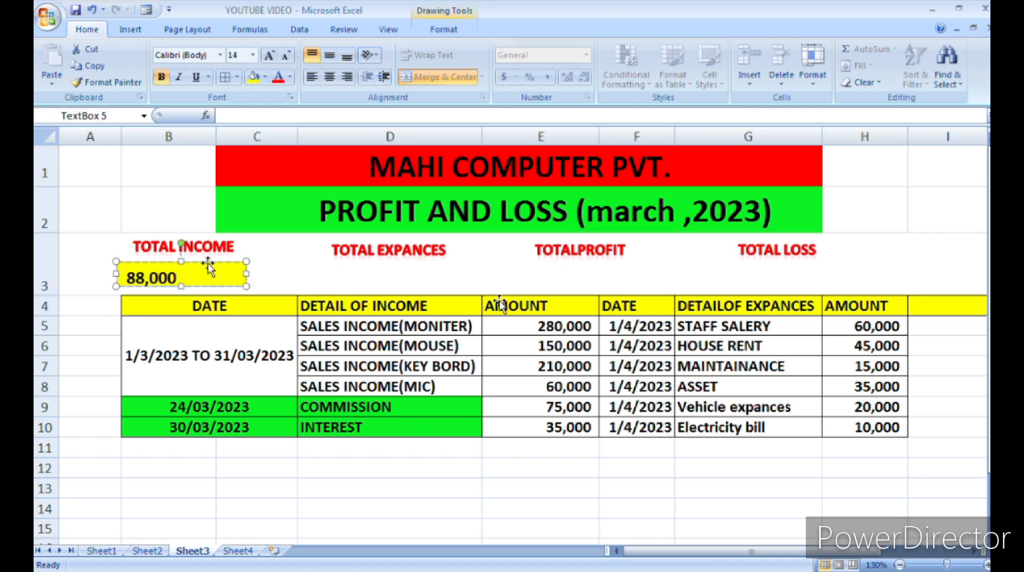
drag(209, 267, 422, 267)
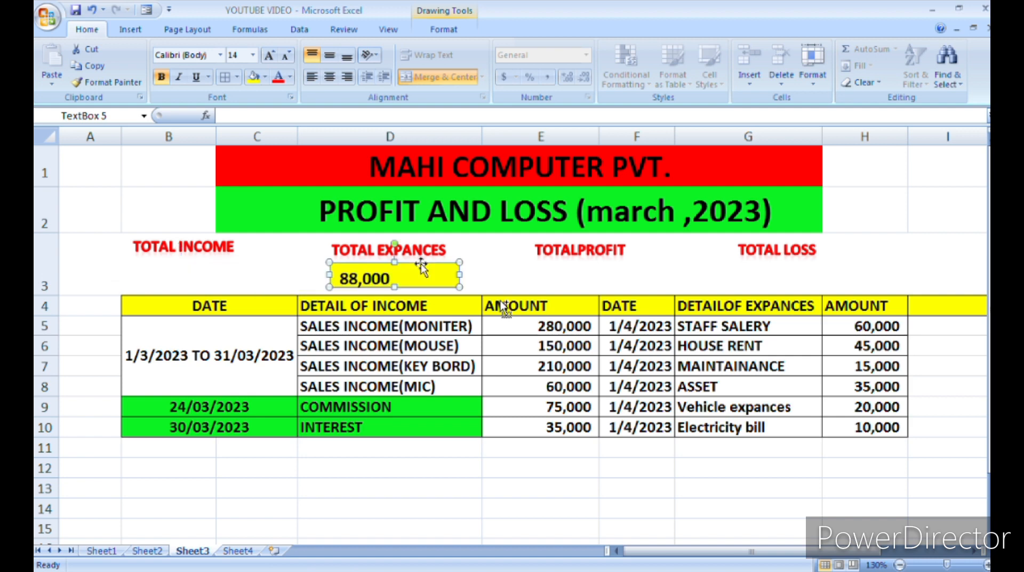
key(ctrl+c)
key(ctrl+v)
drag(426, 279, 205, 262)
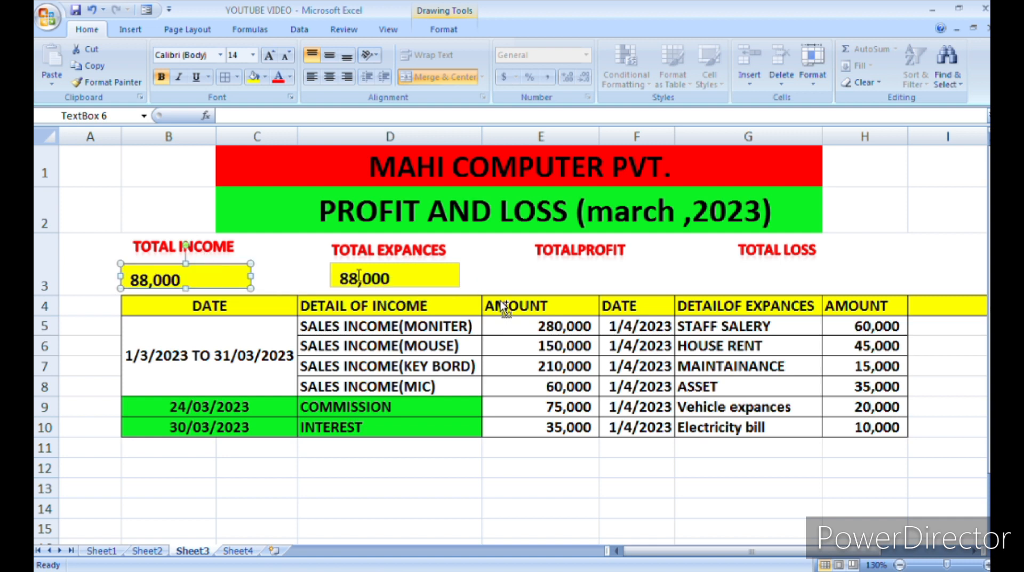
Place two more copies of the yellow text box beneath the TOTALPROFIT and TOTAL LOSS labels.
click(408, 268)
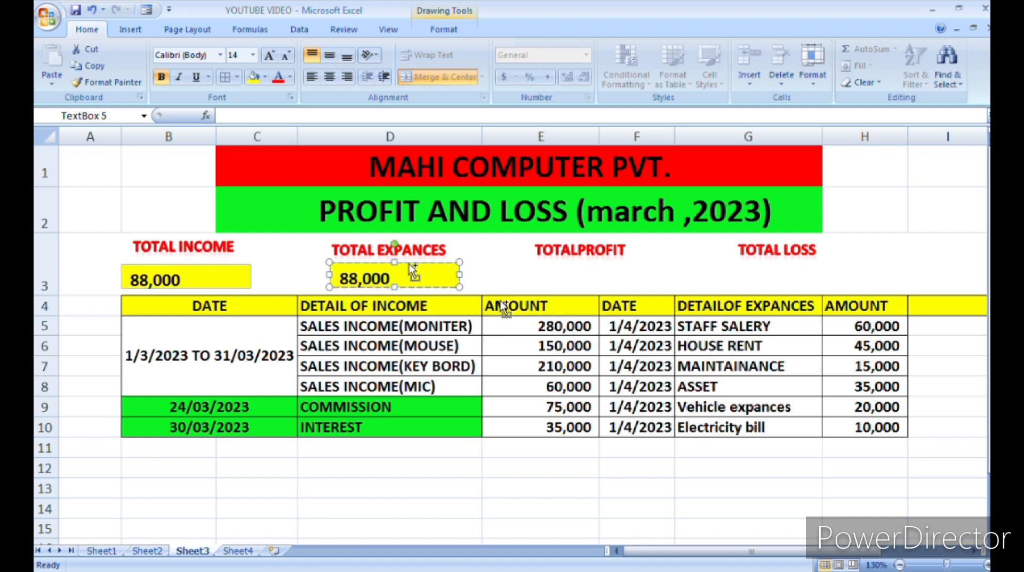
click(409, 263)
key(ctrl+c)
key(ctrl+v)
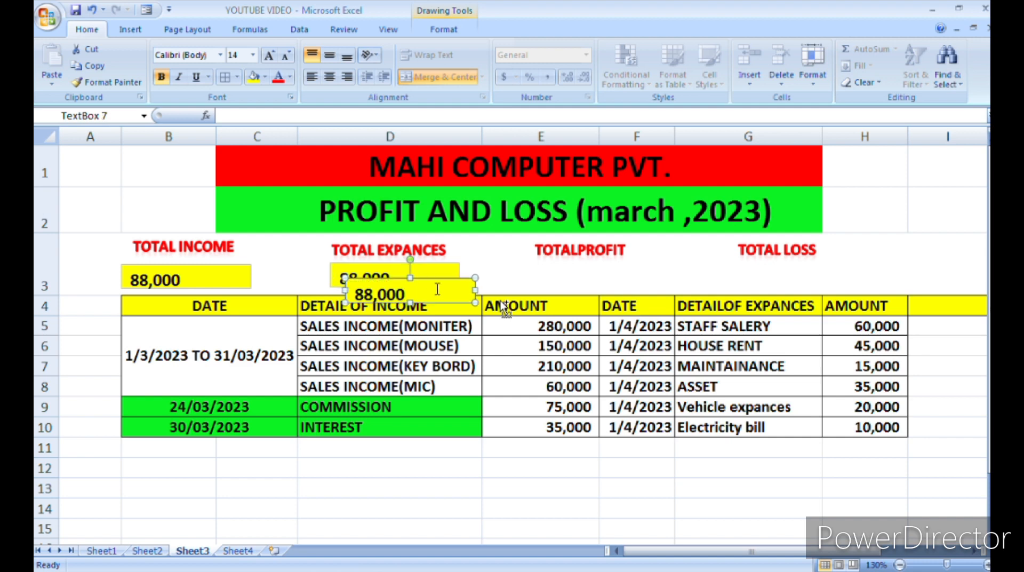
drag(434, 277, 623, 269)
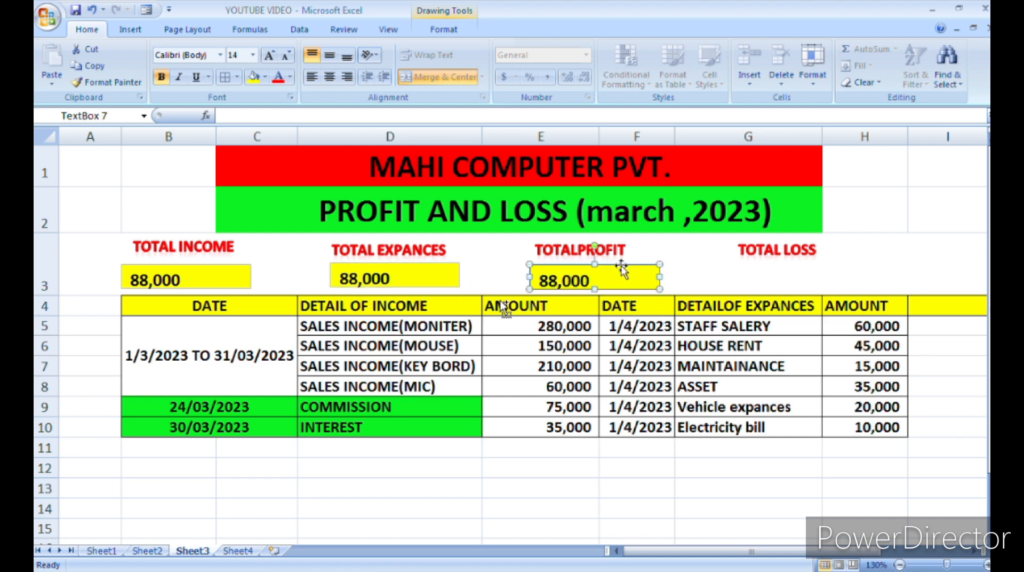
key(ctrl+v)
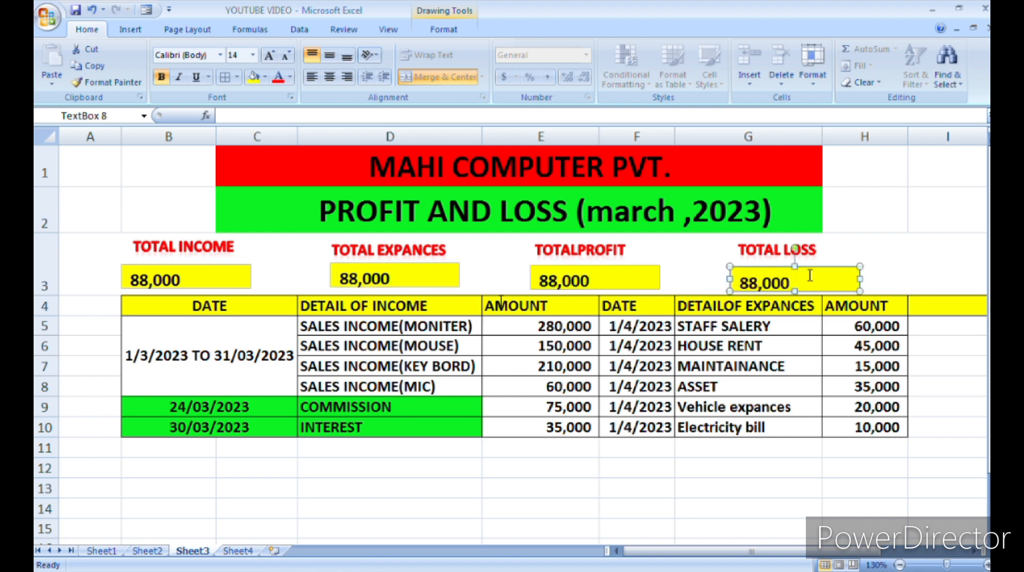
Nudge the yellow text box beneath TOTAL EXPANCES slightly downward to line it up with the others.
click(394, 264)
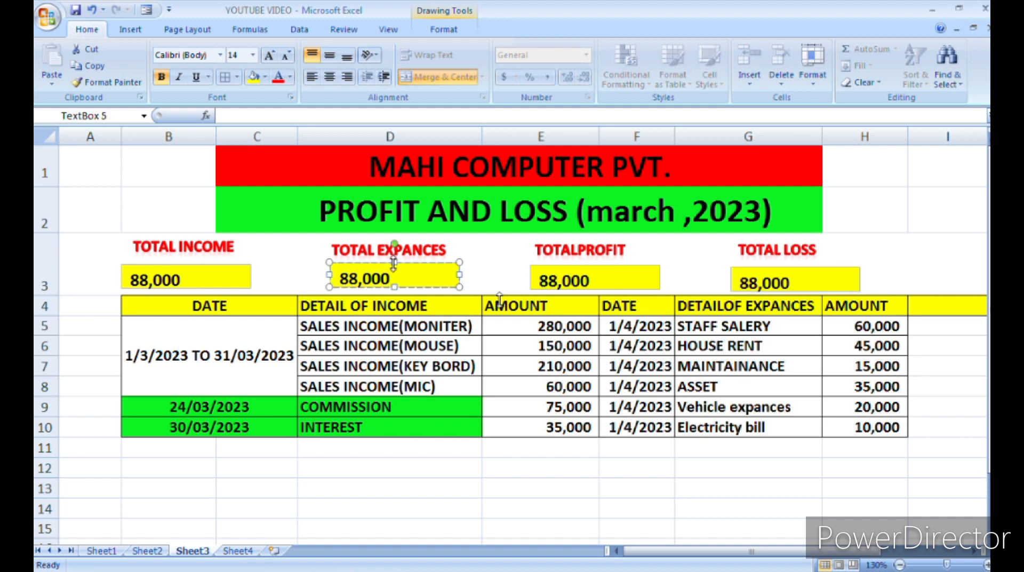
click(409, 262)
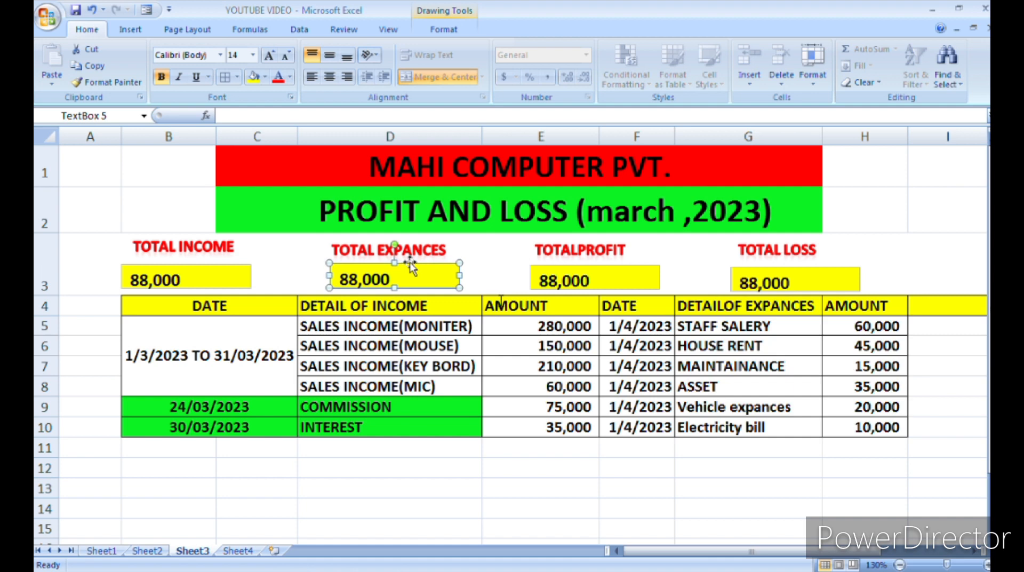
key(Down)
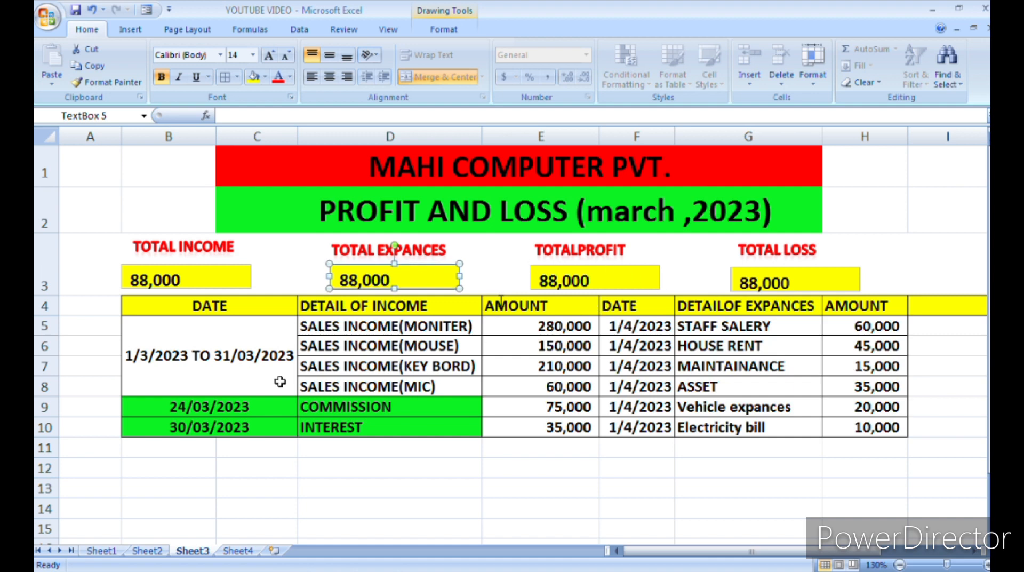
On Sheet4, enter the headings income, expances, profit and loss in cells D5 to G5.
click(238, 550)
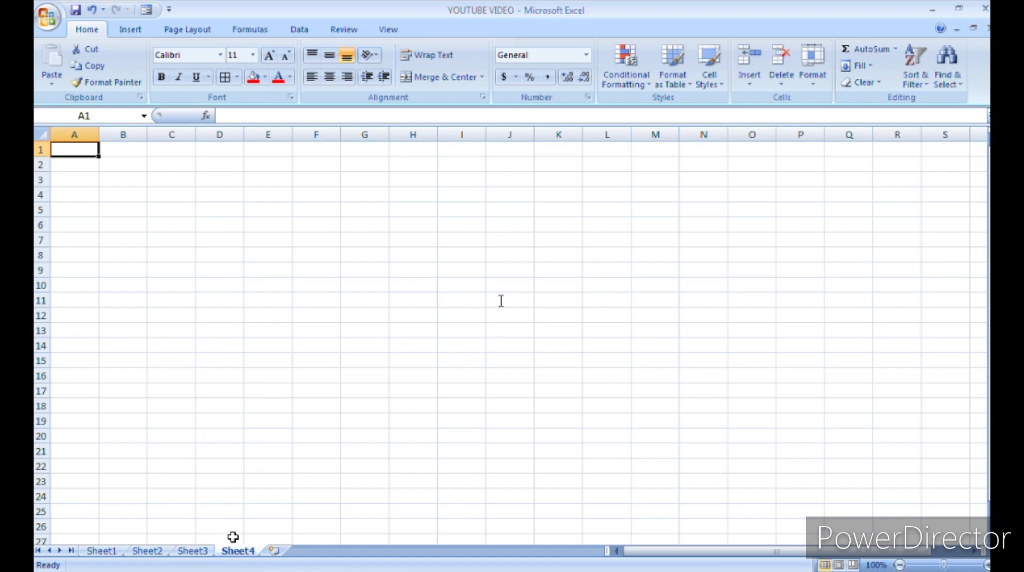
click(211, 210)
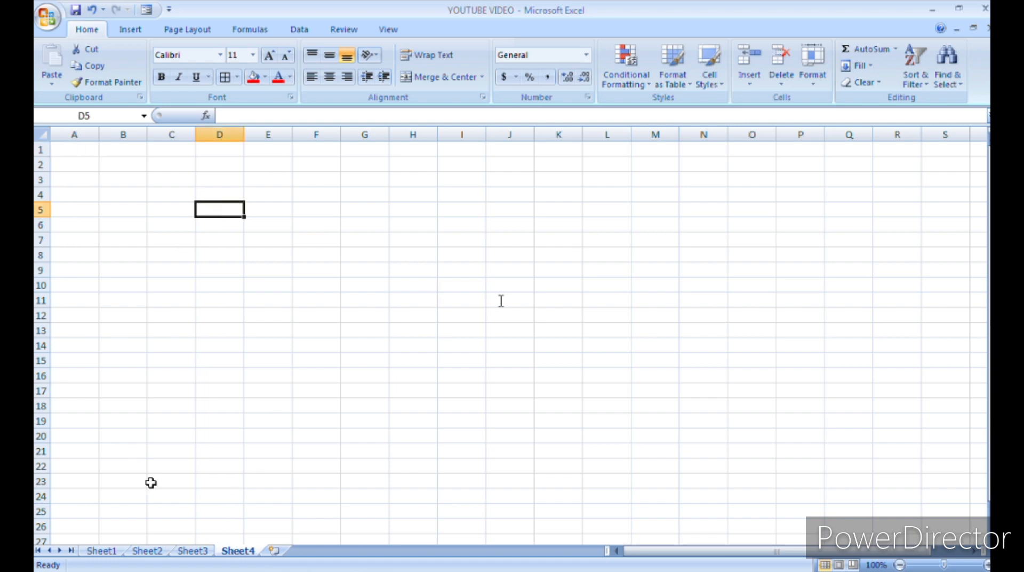
click(193, 550)
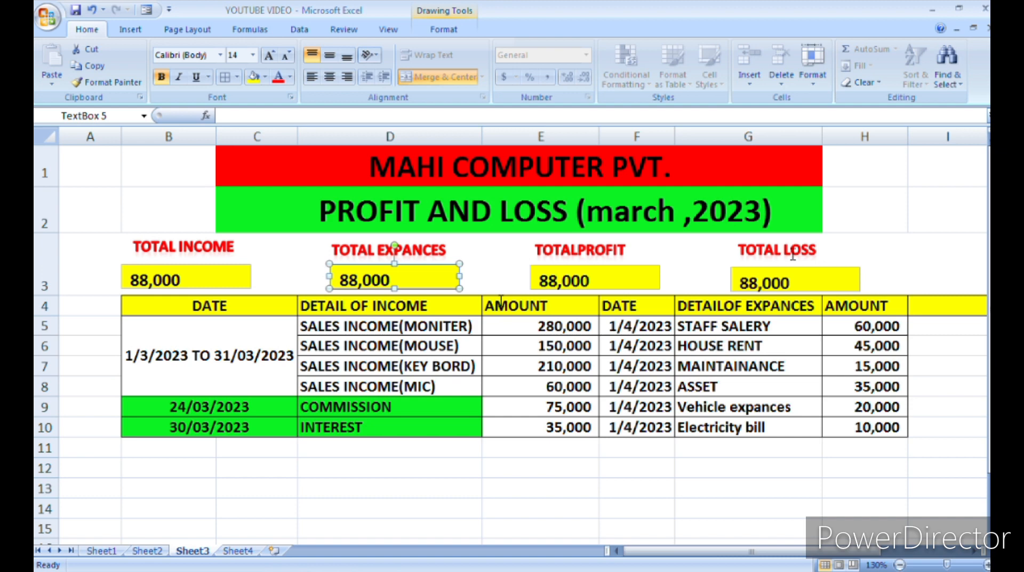
click(238, 550)
text(TOT)
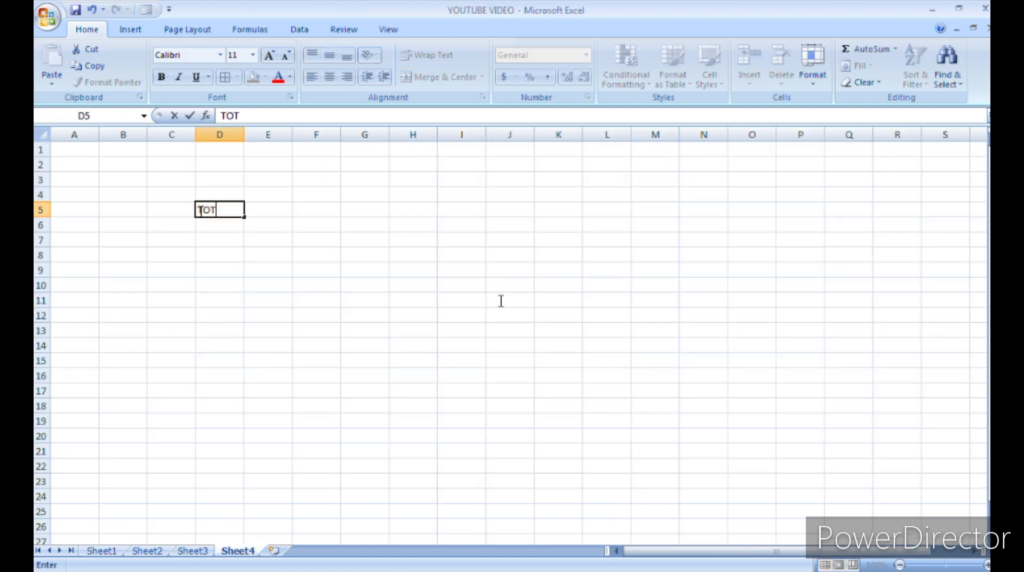
text(AL INC)
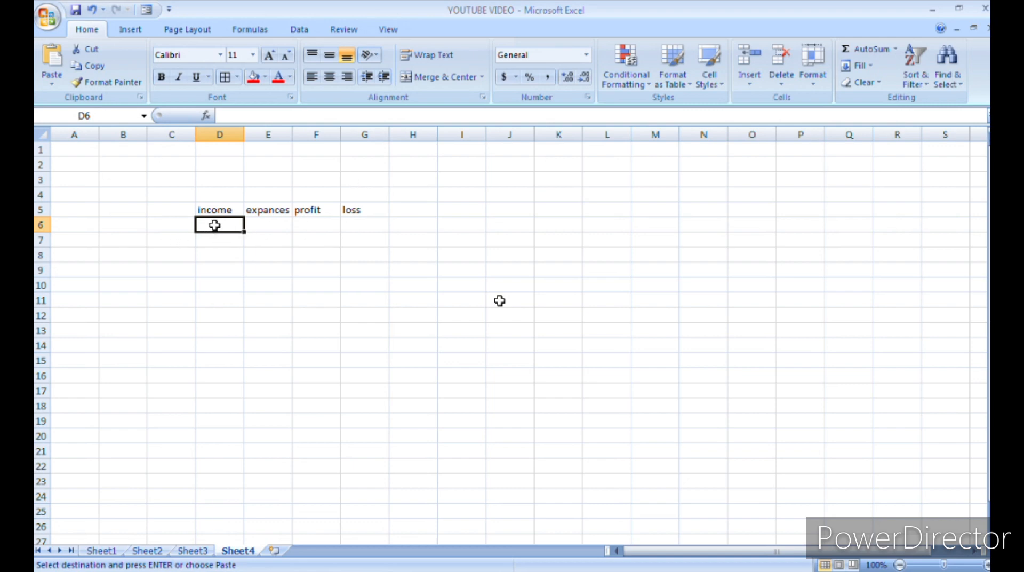
text(=)
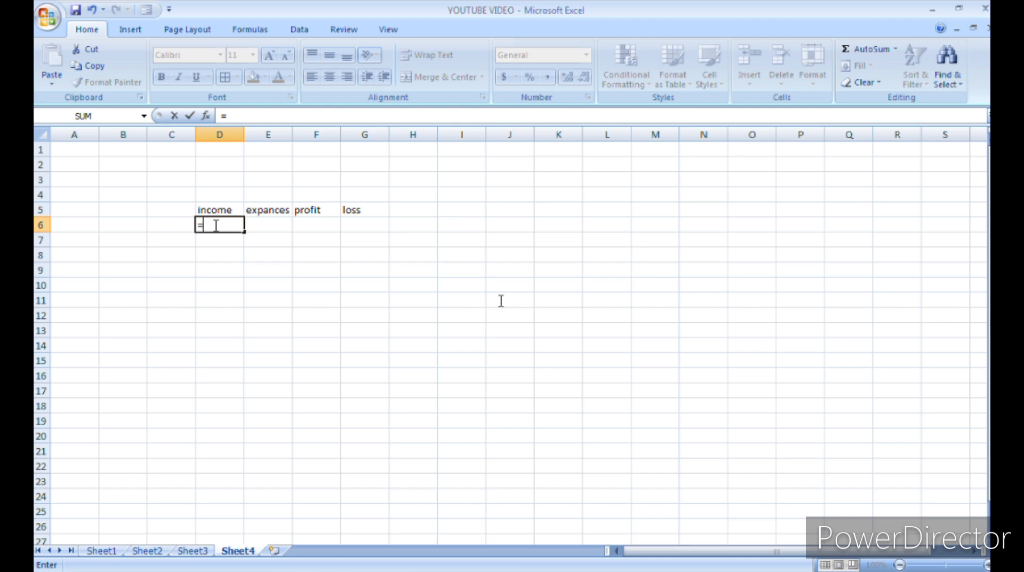
text(SUM)
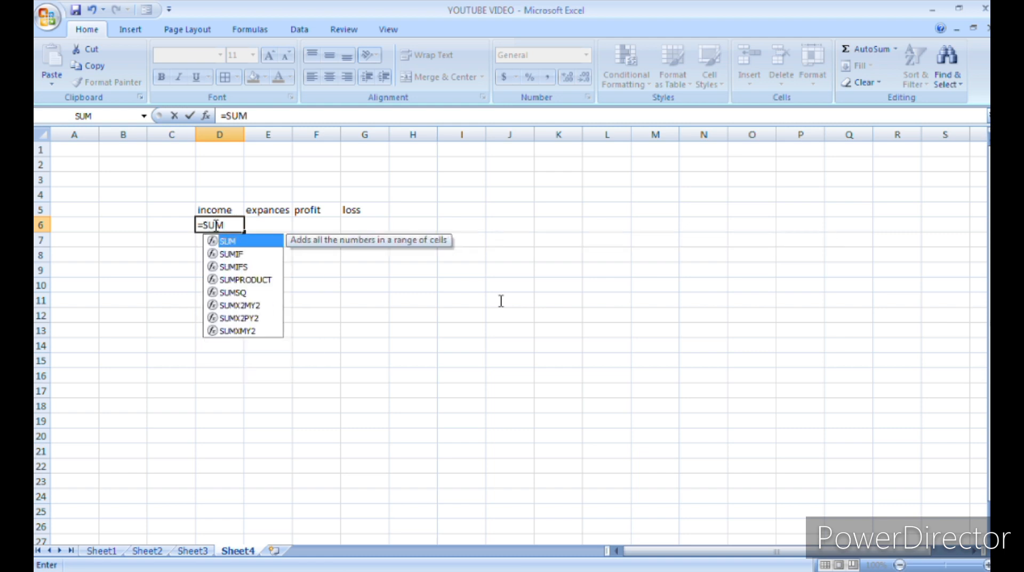
text(()
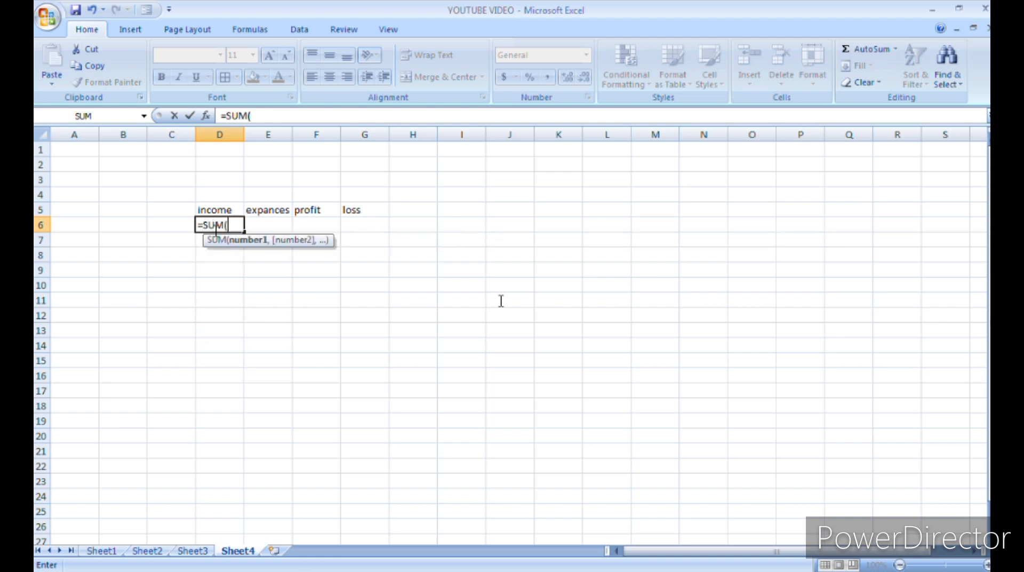
click(192, 550)
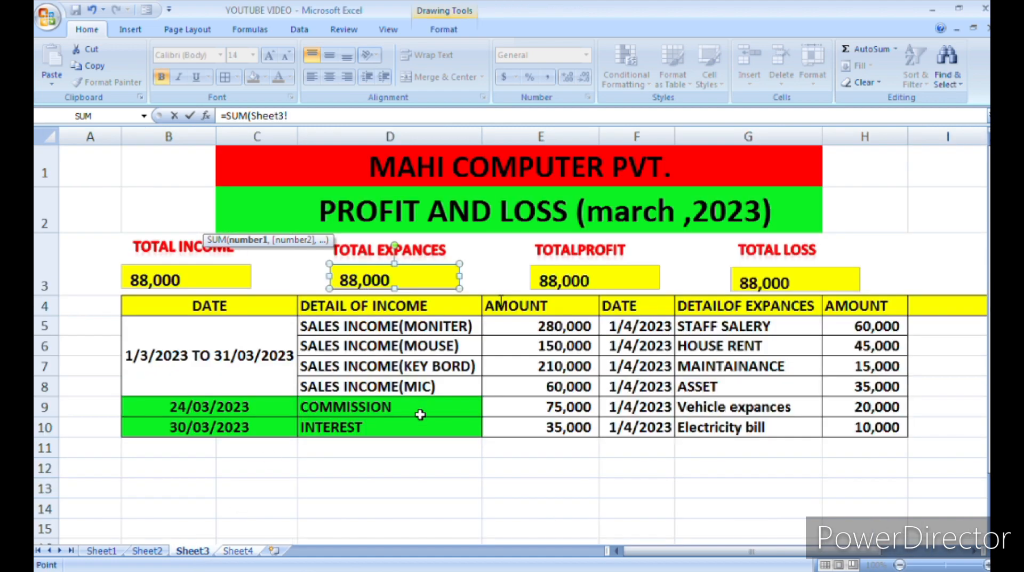
click(415, 467)
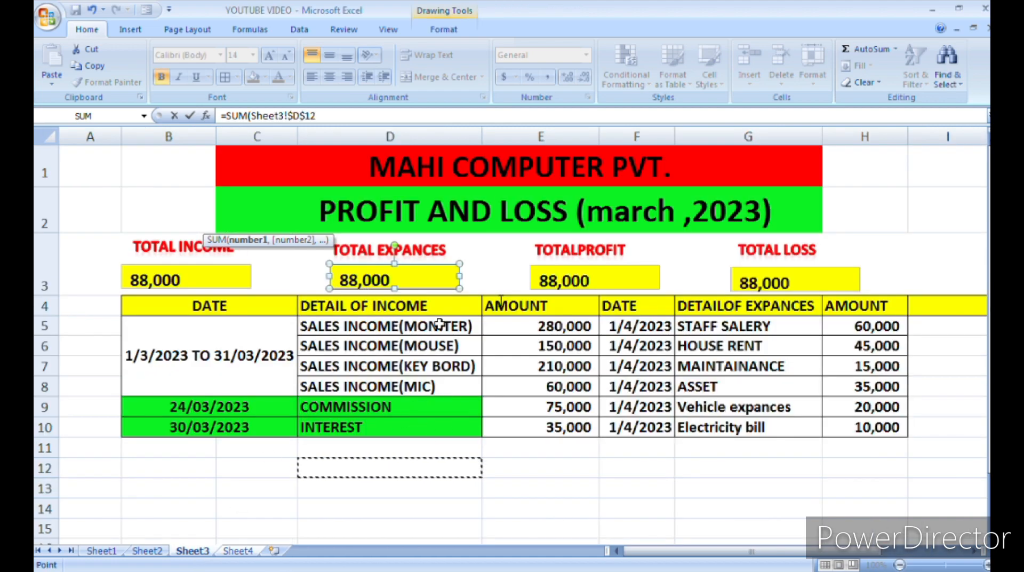
click(533, 327)
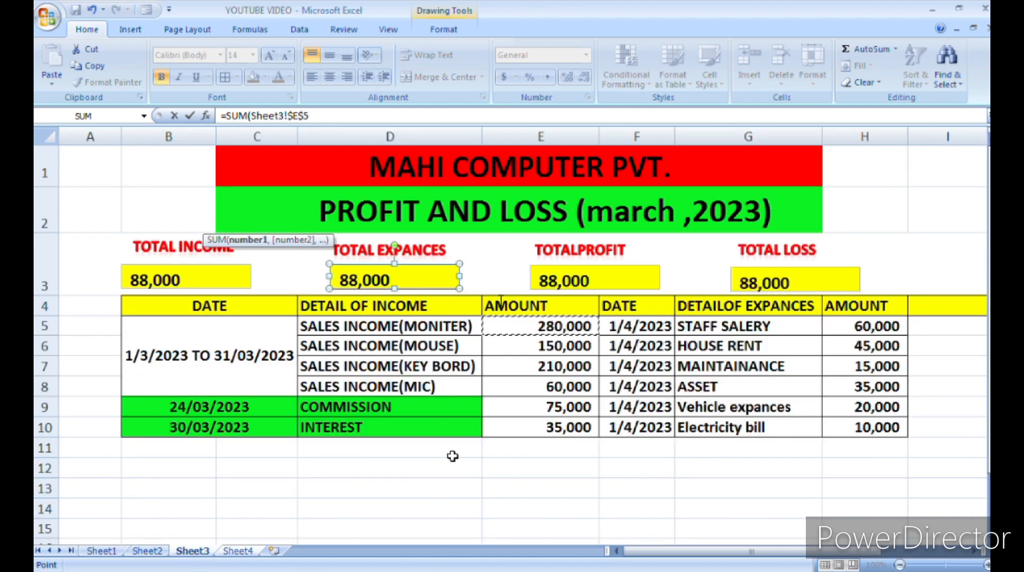
key(Escape)
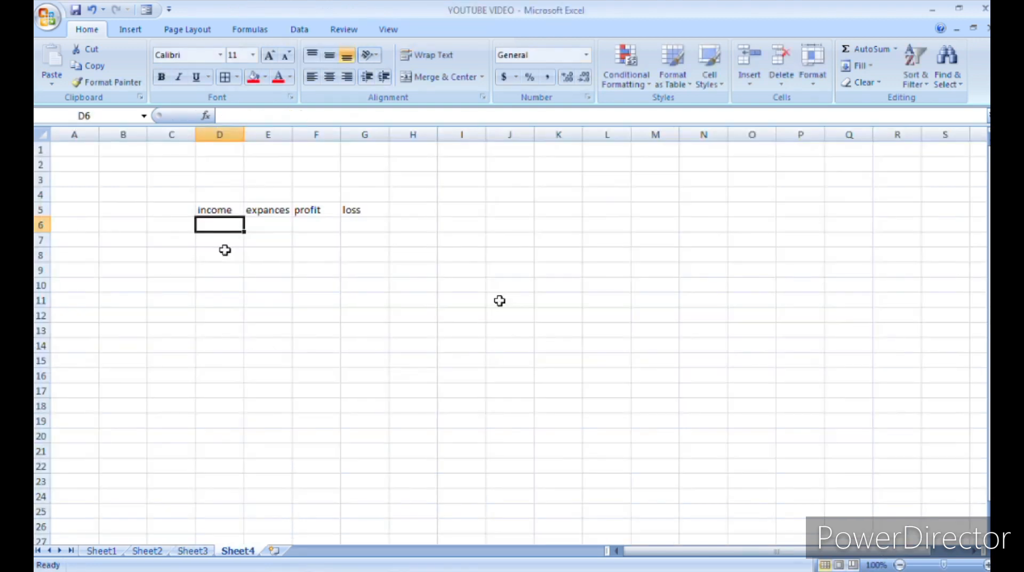
In Sheet4 cell D6, enter a SUM formula totalling the income amounts in Sheet3 E5:E10.
text(=S)
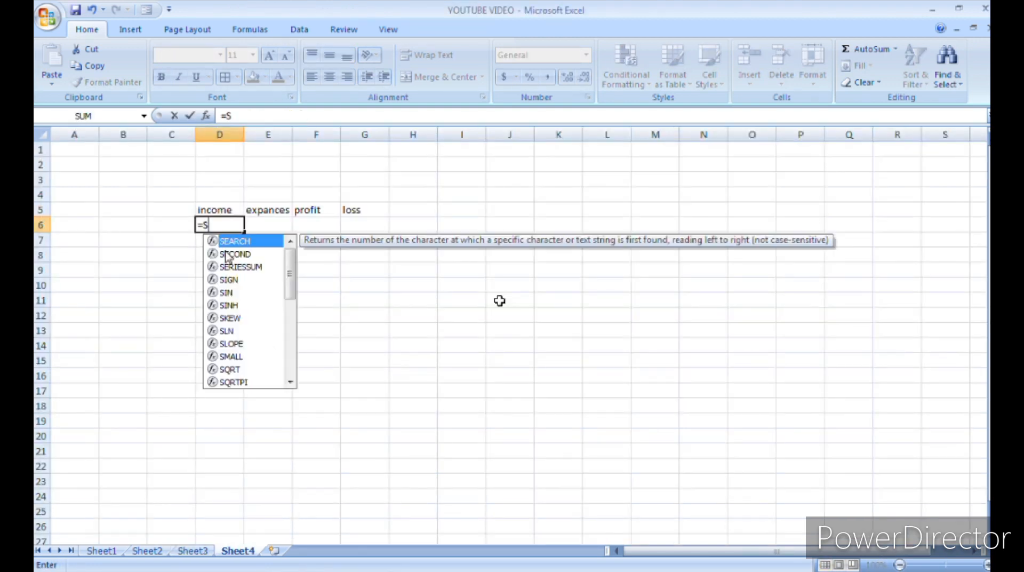
text(UM()
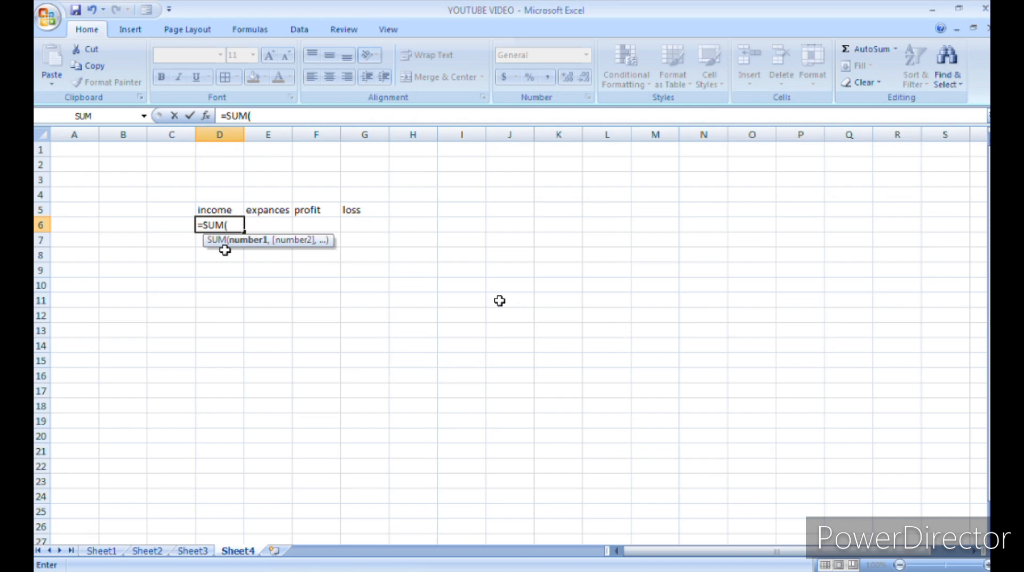
click(195, 552)
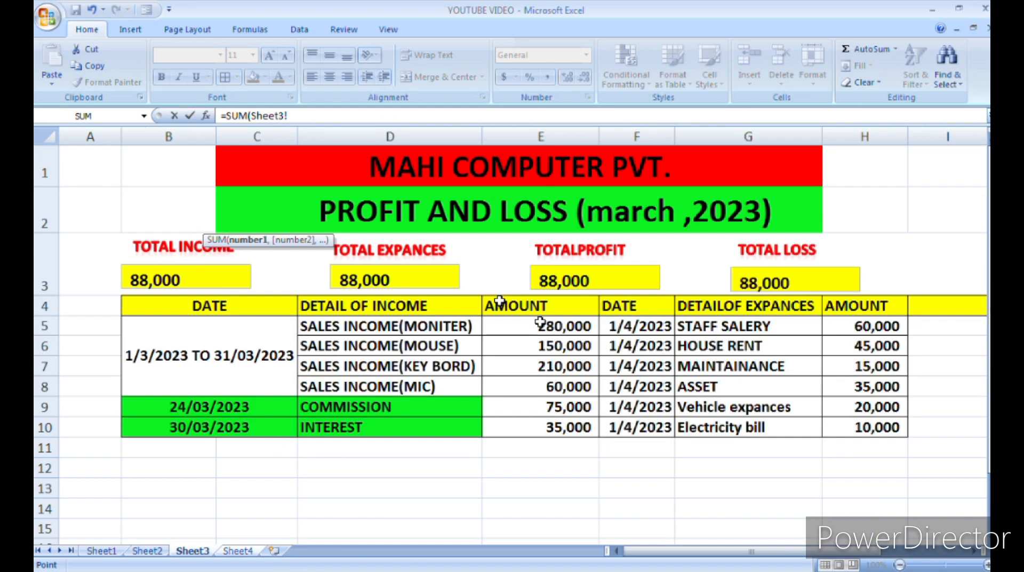
drag(541, 326, 550, 425)
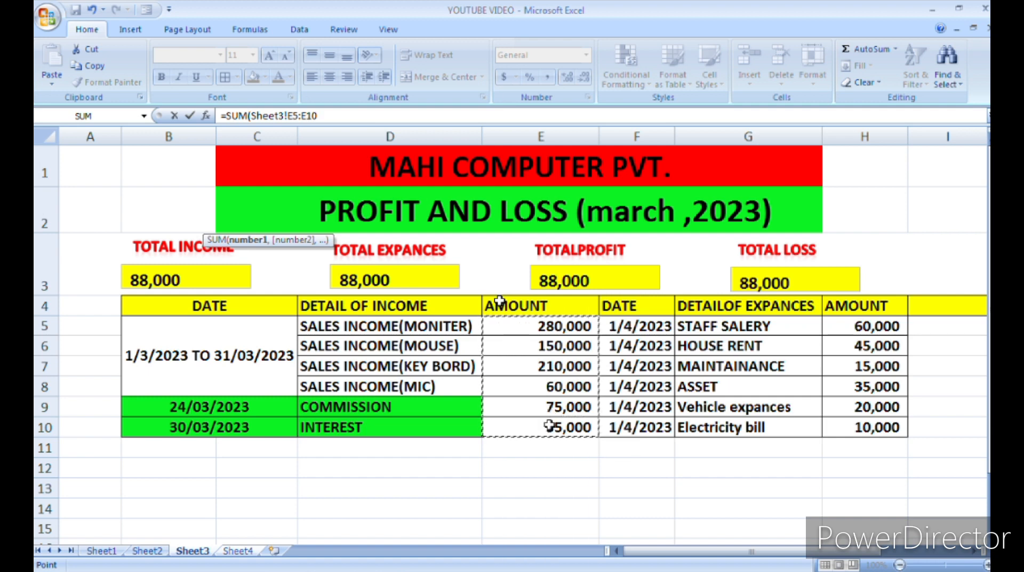
key(Return)
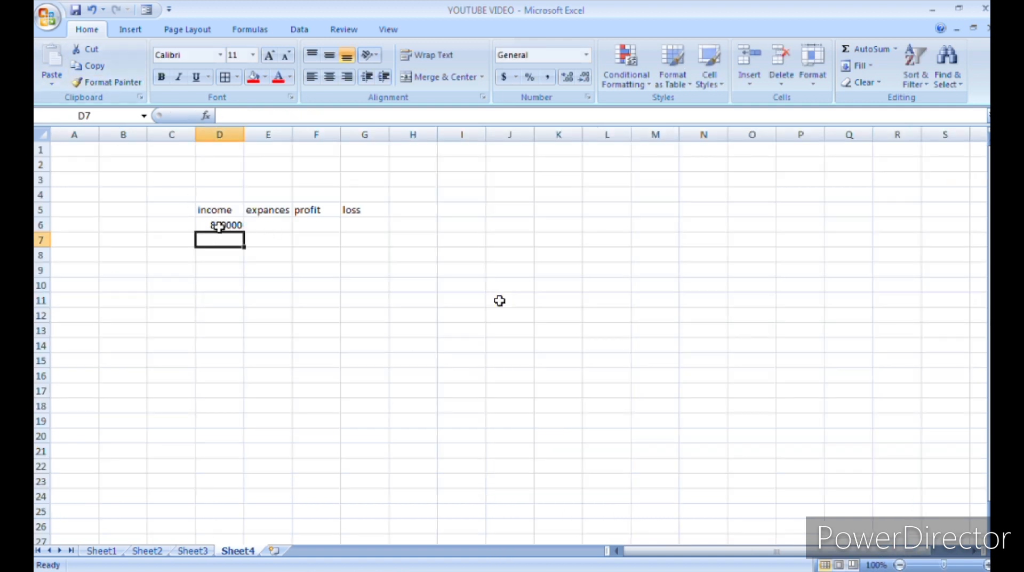
In Sheet4 cell E6, enter a SUM formula totalling the expense amounts in Sheet3 H5:H10.
click(268, 221)
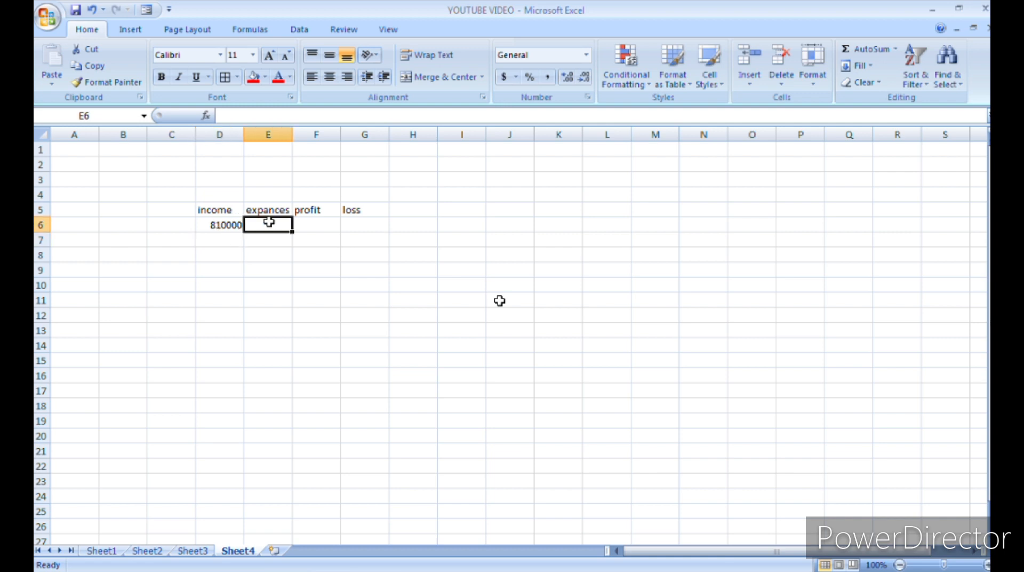
text(=SUM)
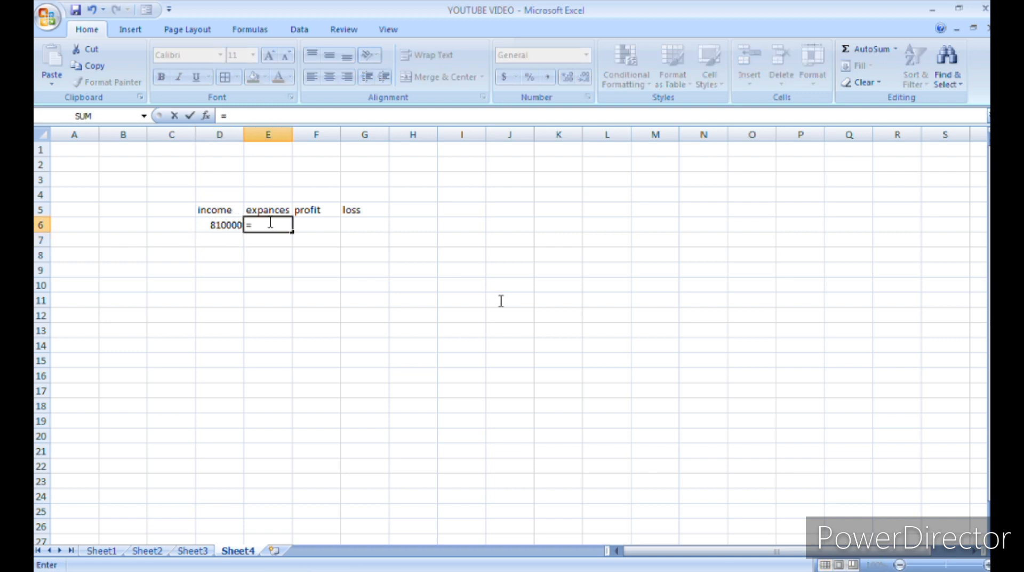
text(()
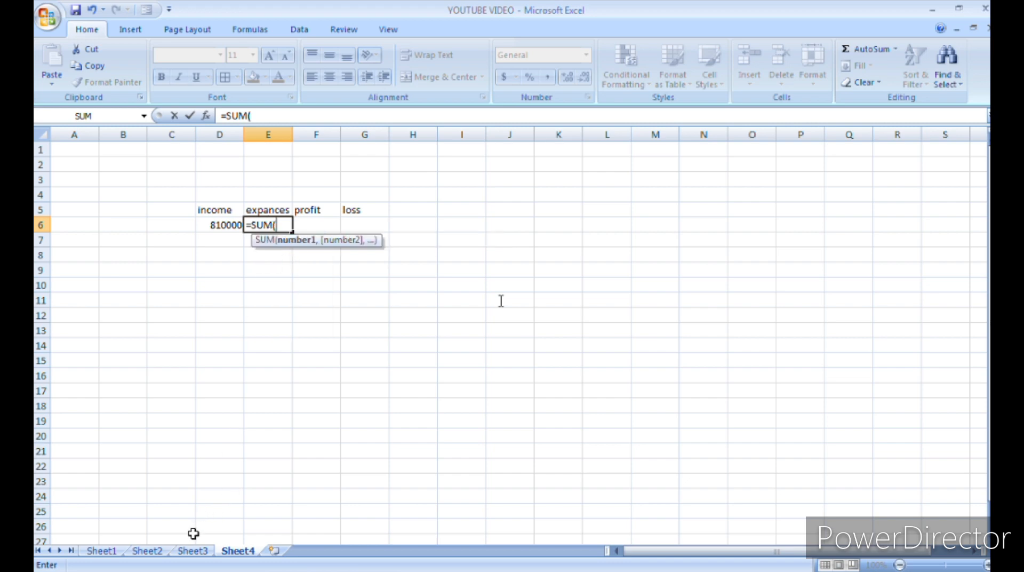
click(193, 550)
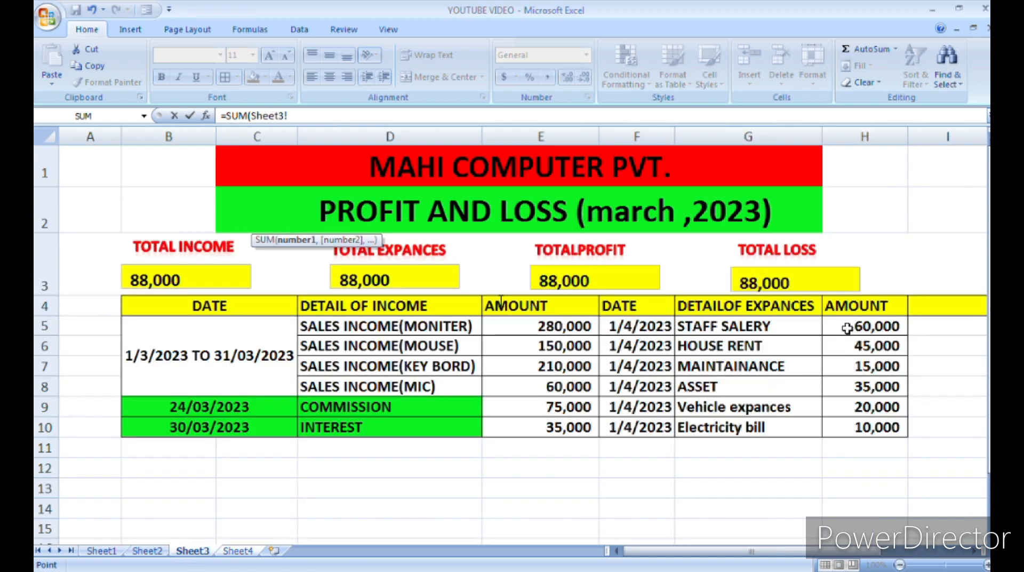
drag(846, 324, 857, 430)
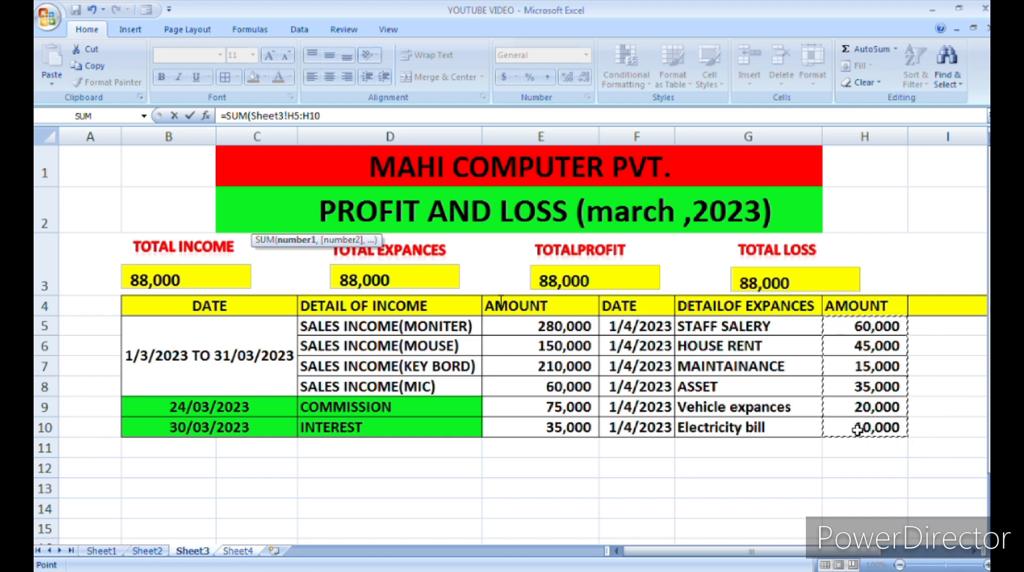
key(Return)
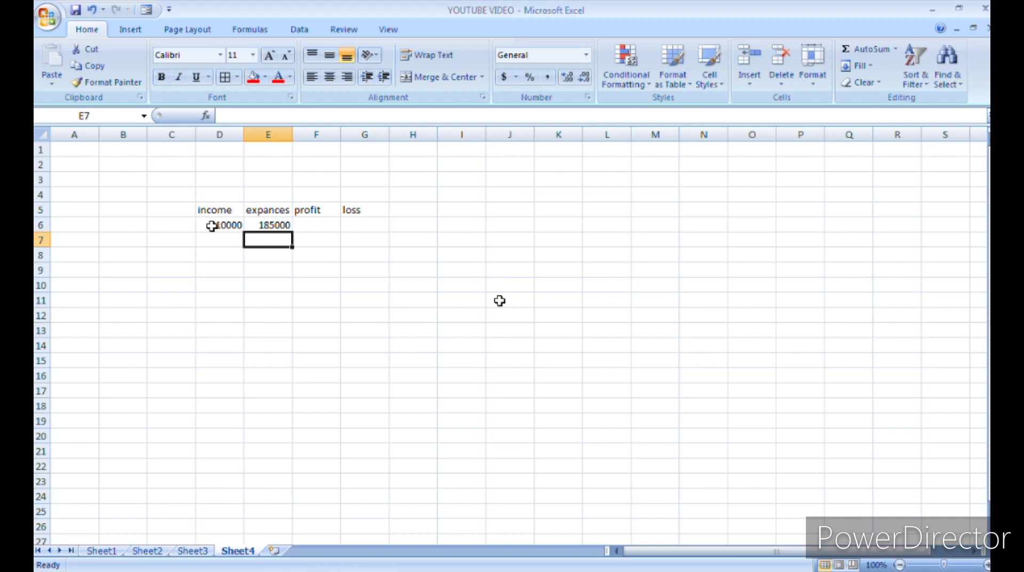
Begin an IF formula in profit cell F6 with the logical test D6>E6.
click(312, 226)
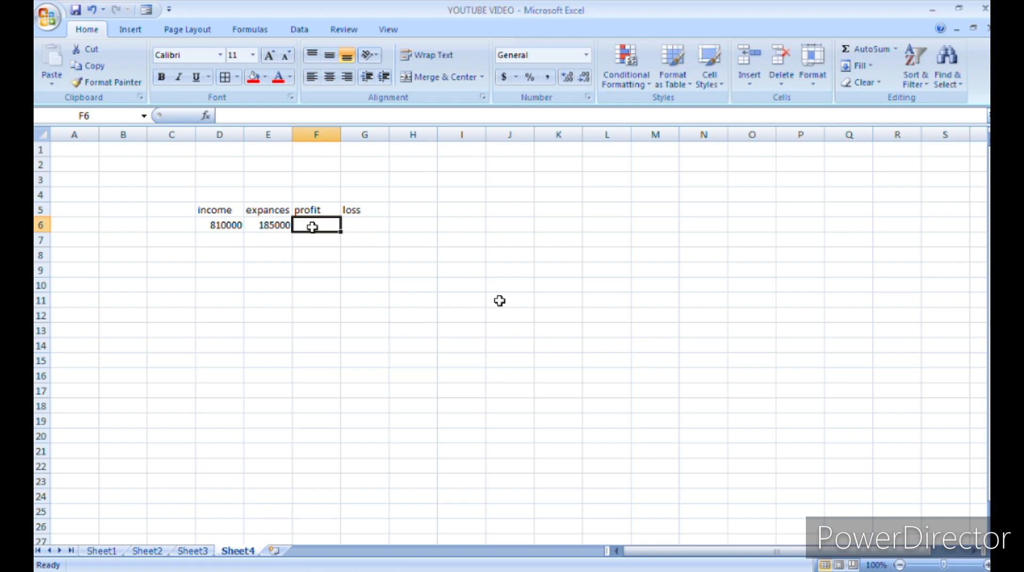
text(=if)
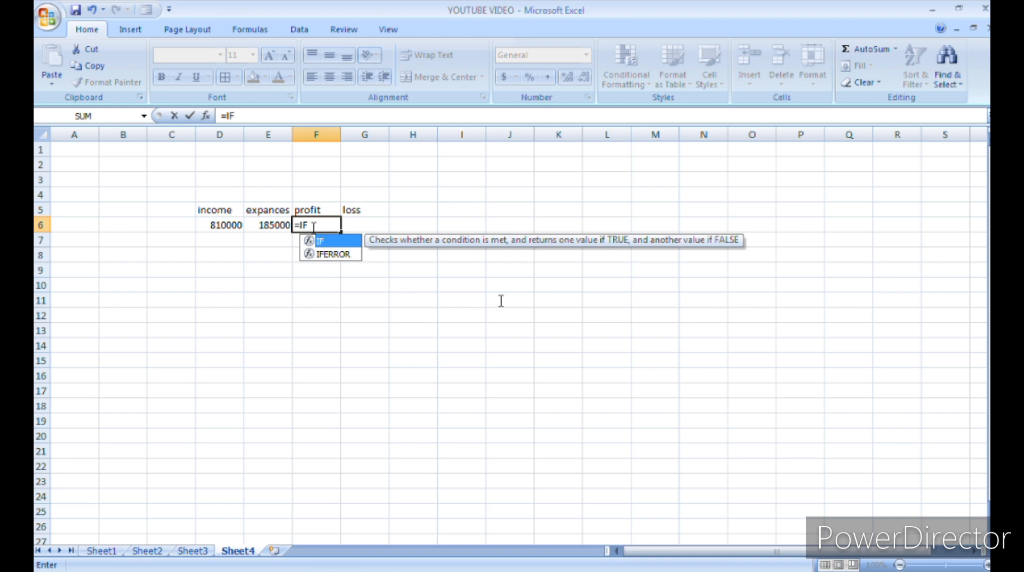
key(Tab)
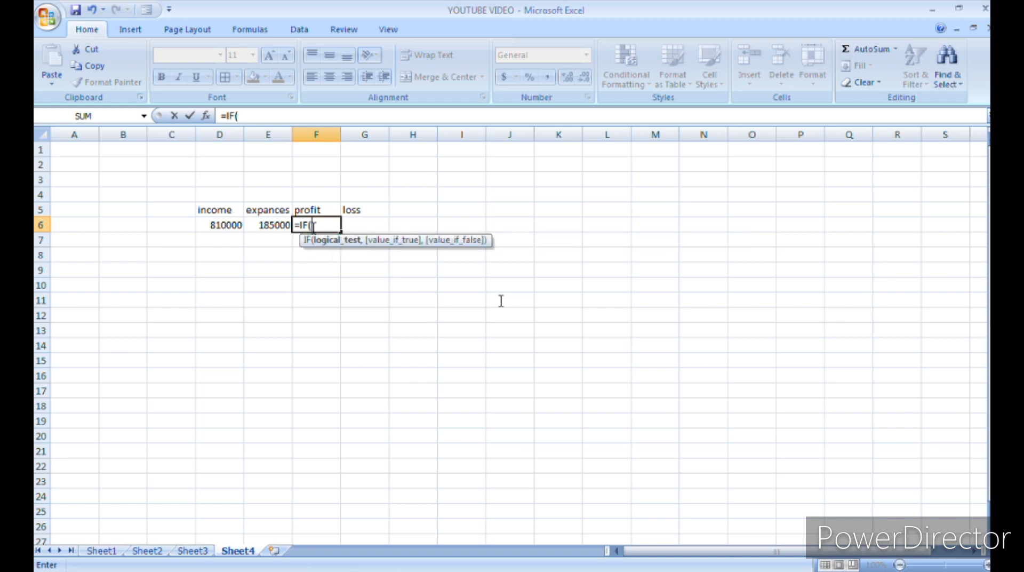
click(221, 223)
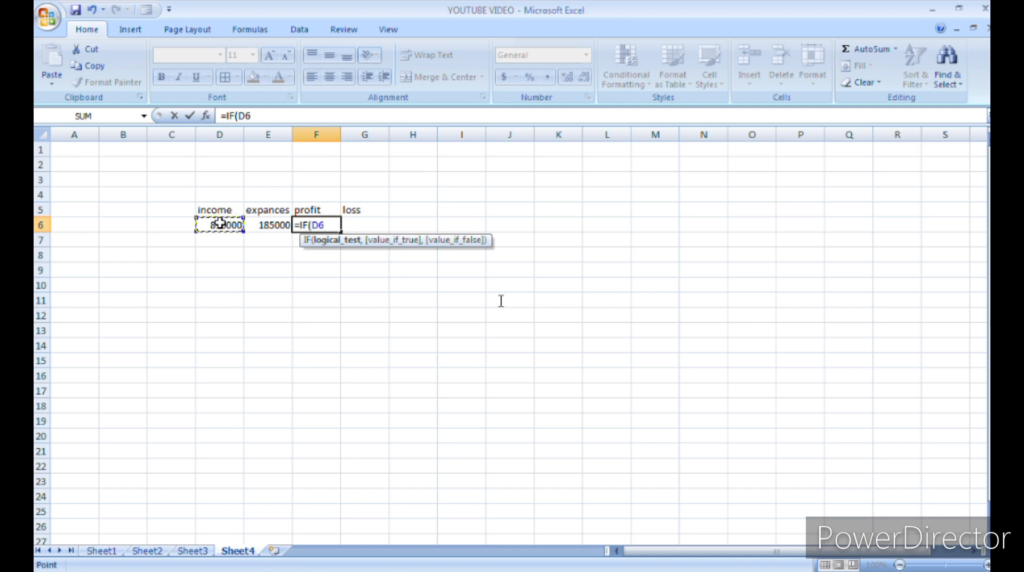
text(>)
click(268, 239)
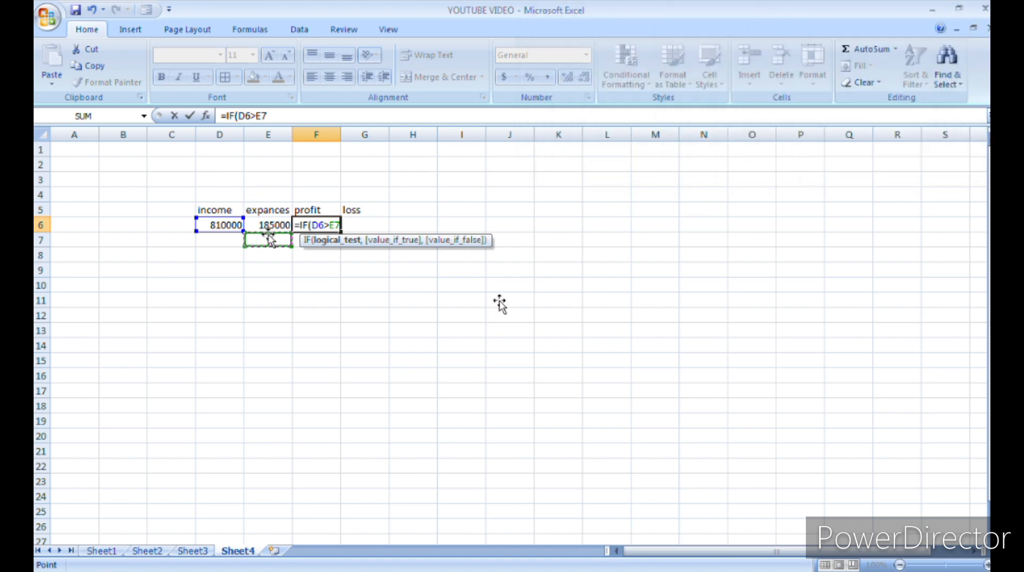
text(,)
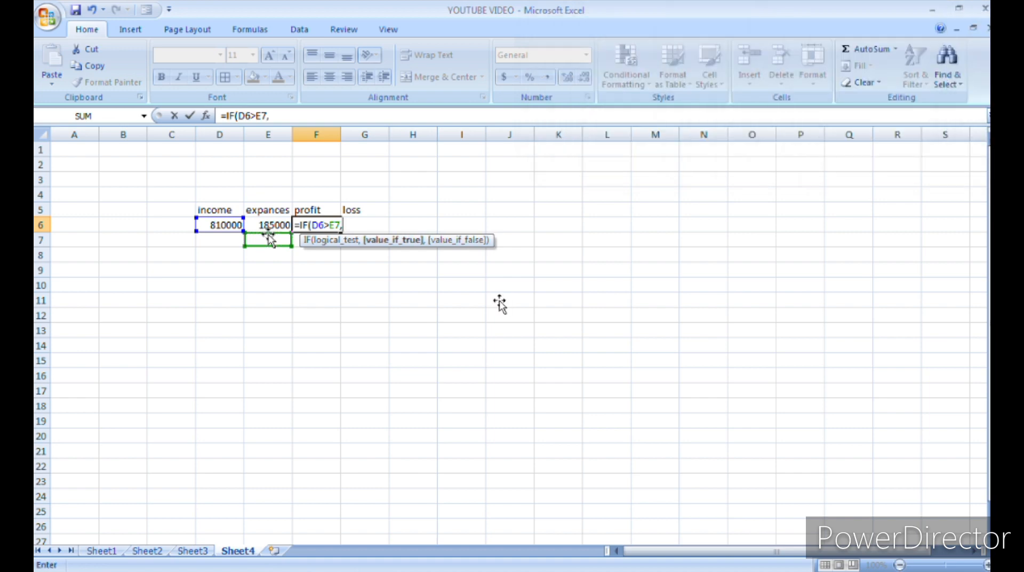
click(274, 224)
key(BackSpace)
key(BackSpace)
key(BackSpace)
key(BackSpace)
key(BackSpace)
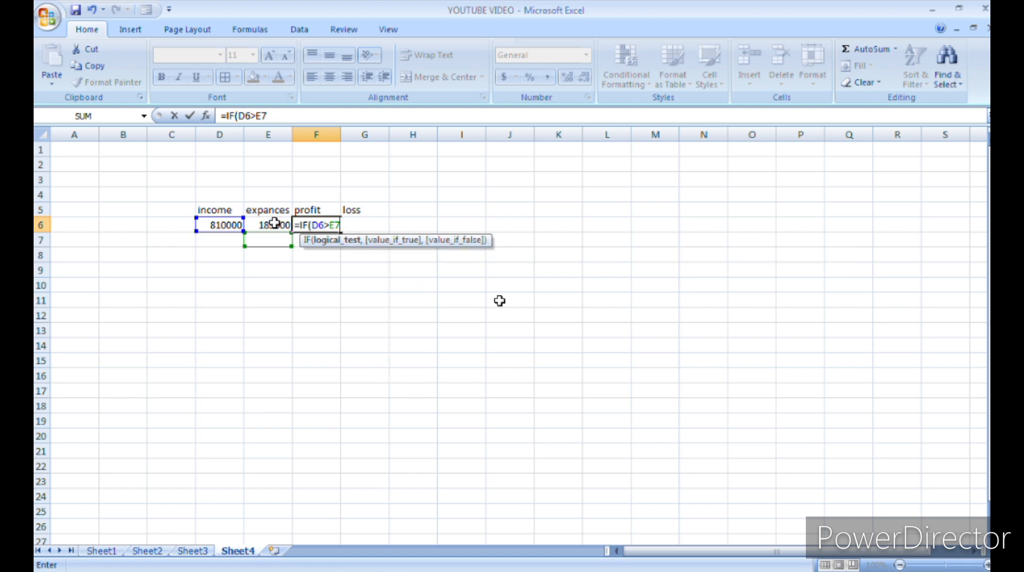
click(274, 224)
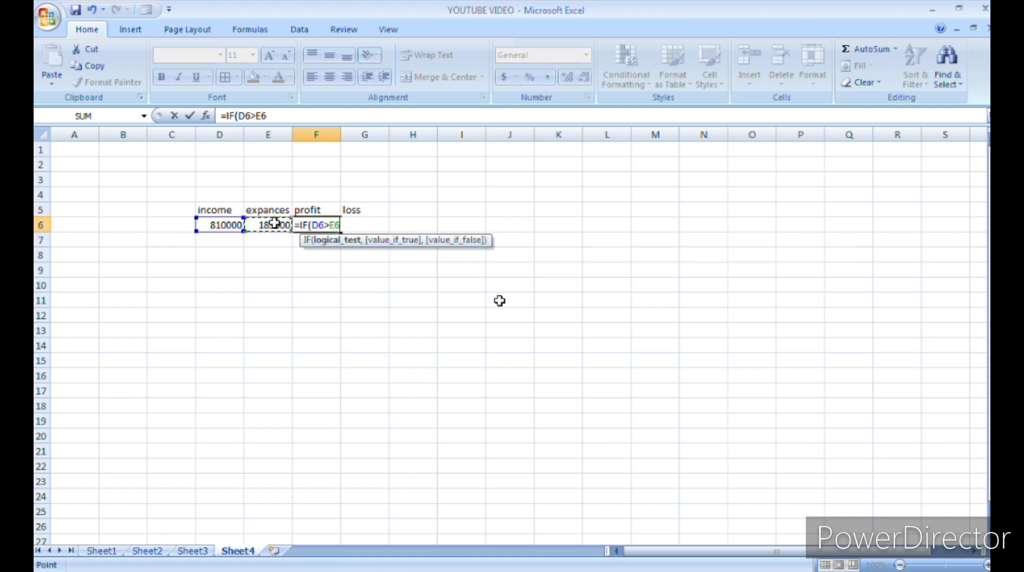
Complete the IF formula in F6 to return D6-E6 when true and the text " NO-PROFIT" when false.
text(,)
click(203, 225)
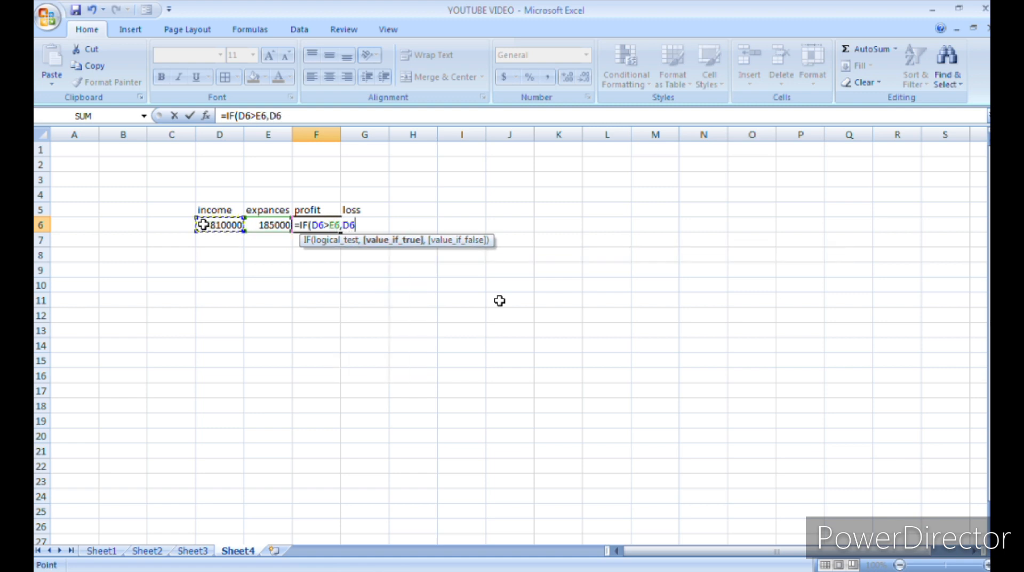
text(-)
click(268, 224)
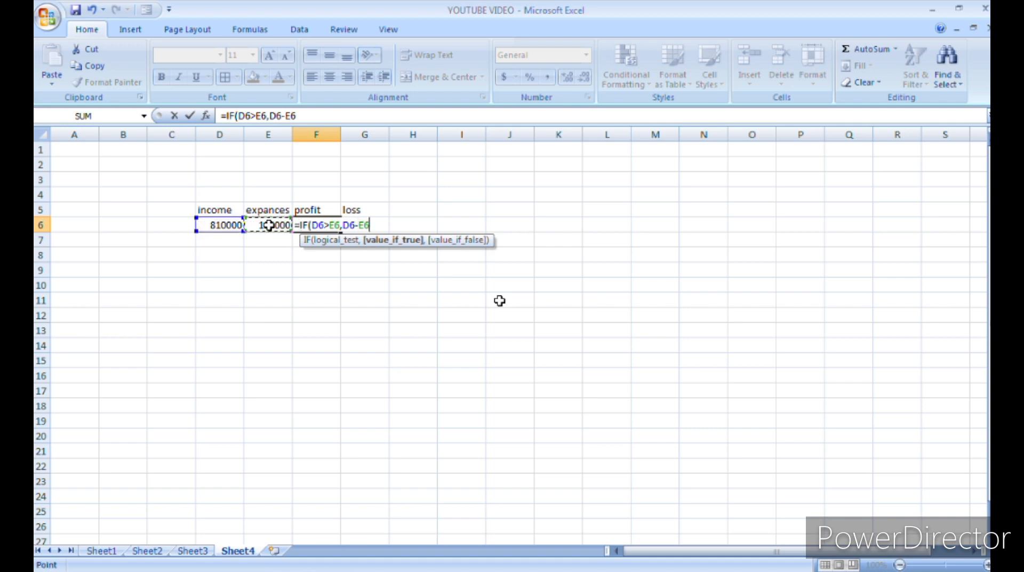
text())
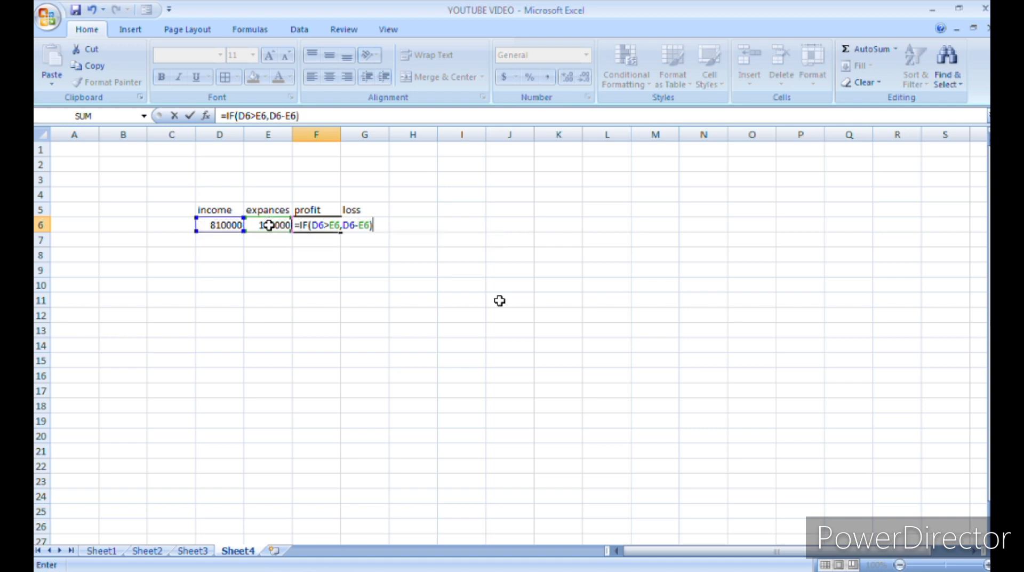
key(BackSpace)
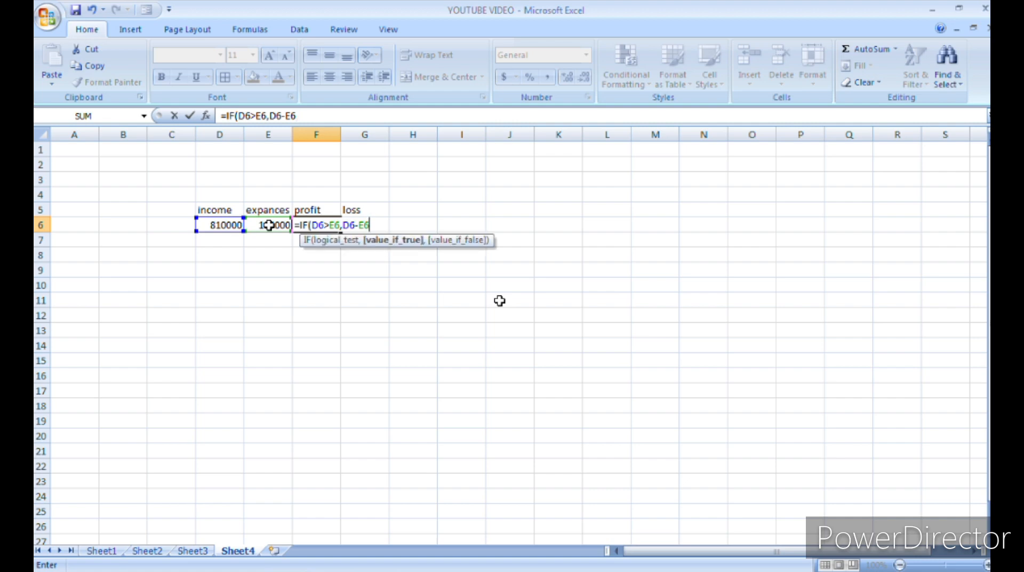
text(,")
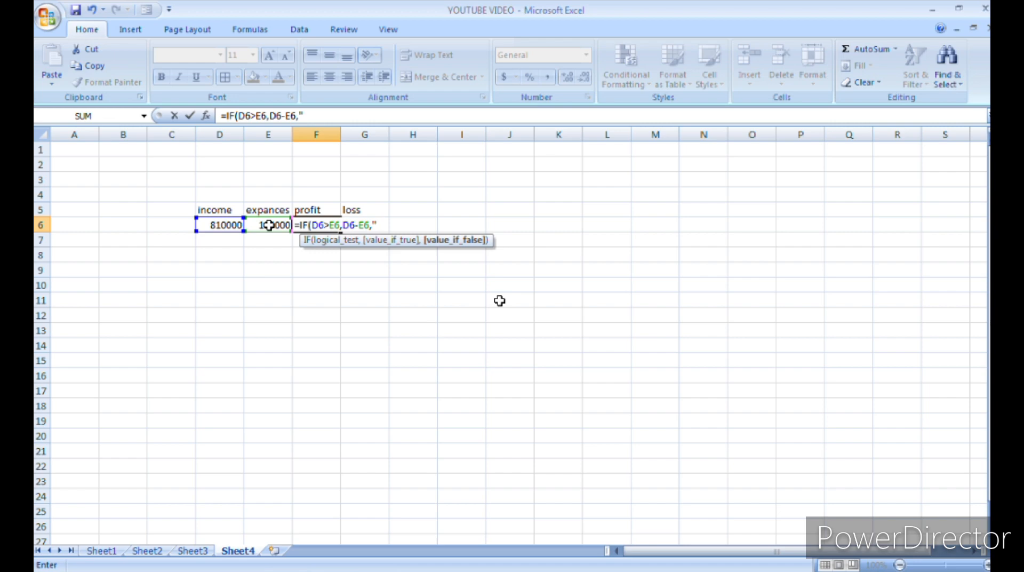
text( NO-PROFU)
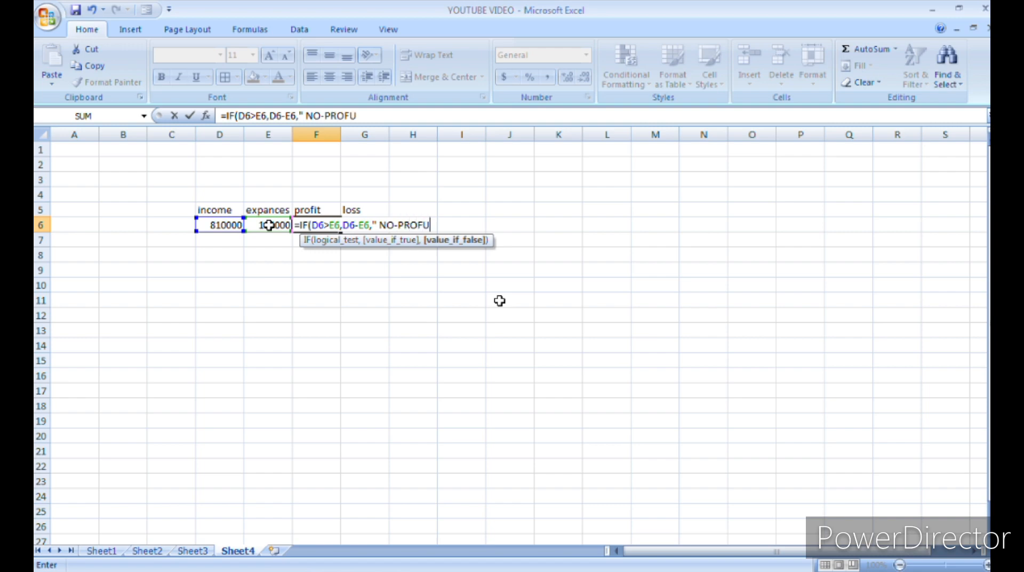
key(BackSpace)
text(IT")
key(Return)
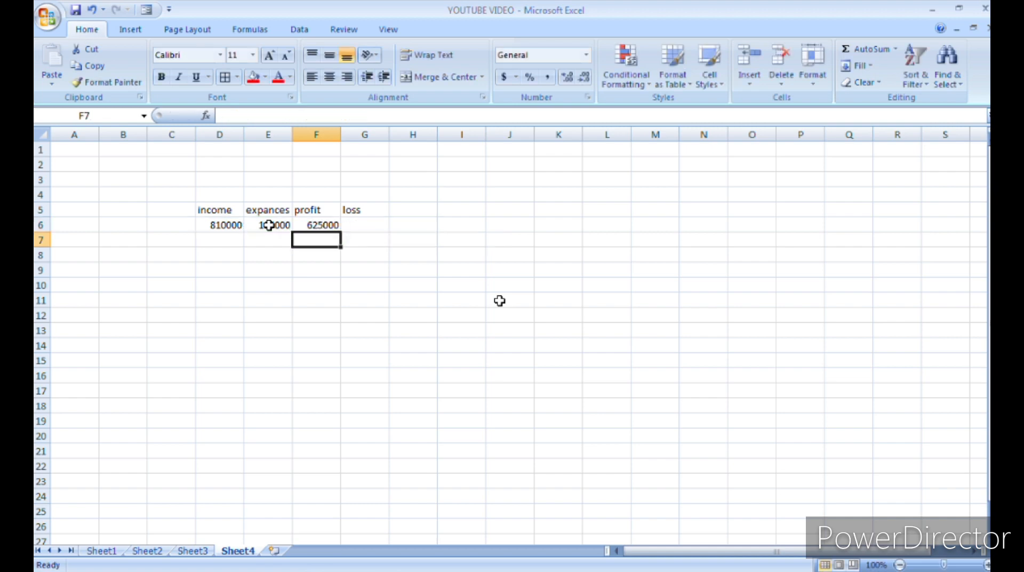
click(318, 225)
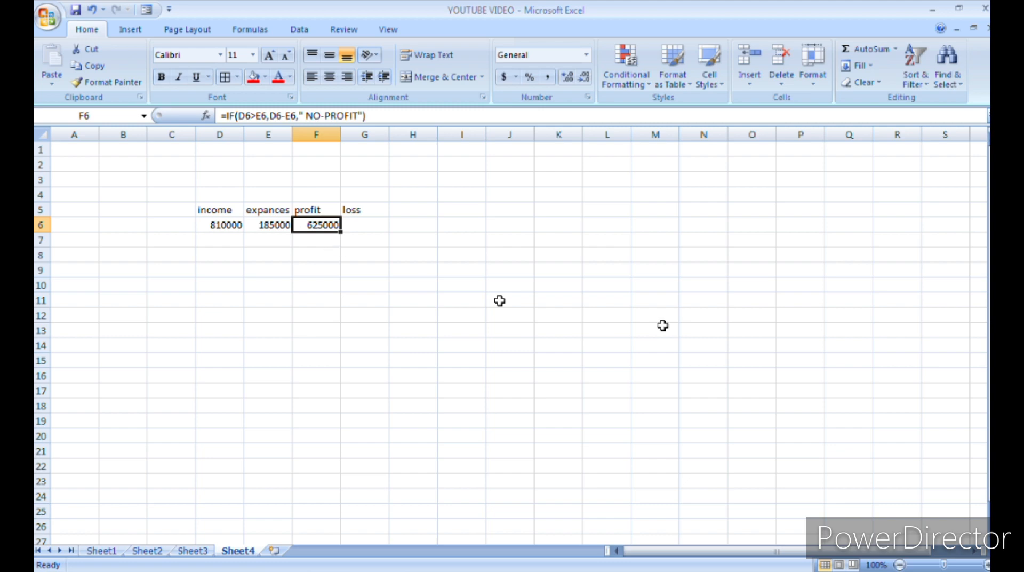
Begin an IF formula in loss cell G6 with the logical test E6<D6.
click(363, 226)
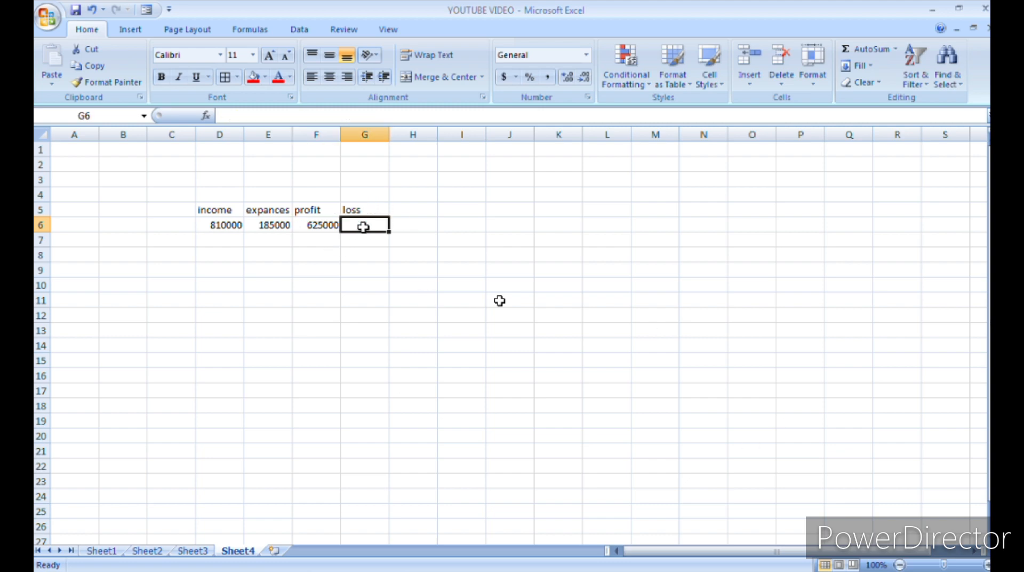
text(=IF)
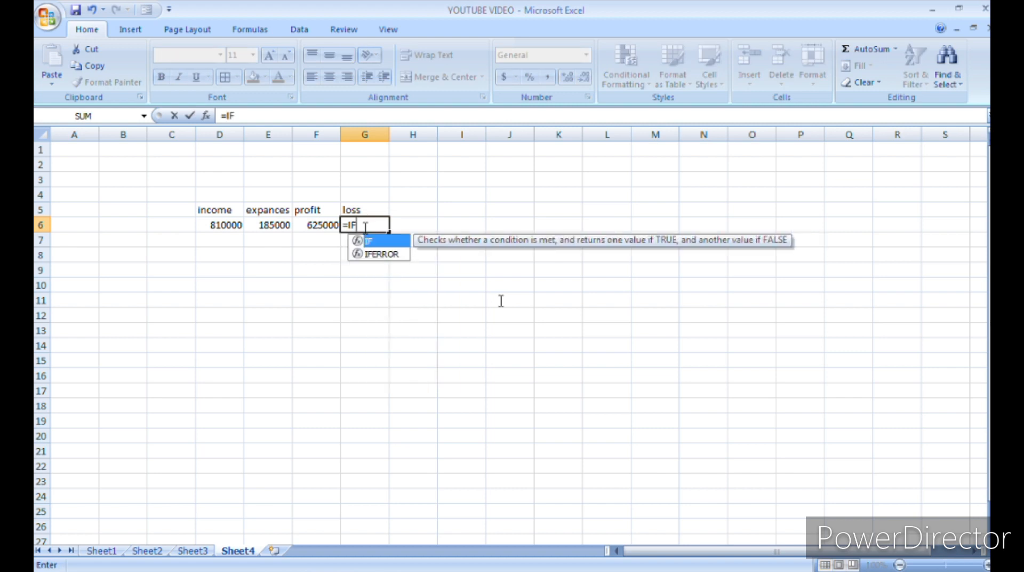
text(()
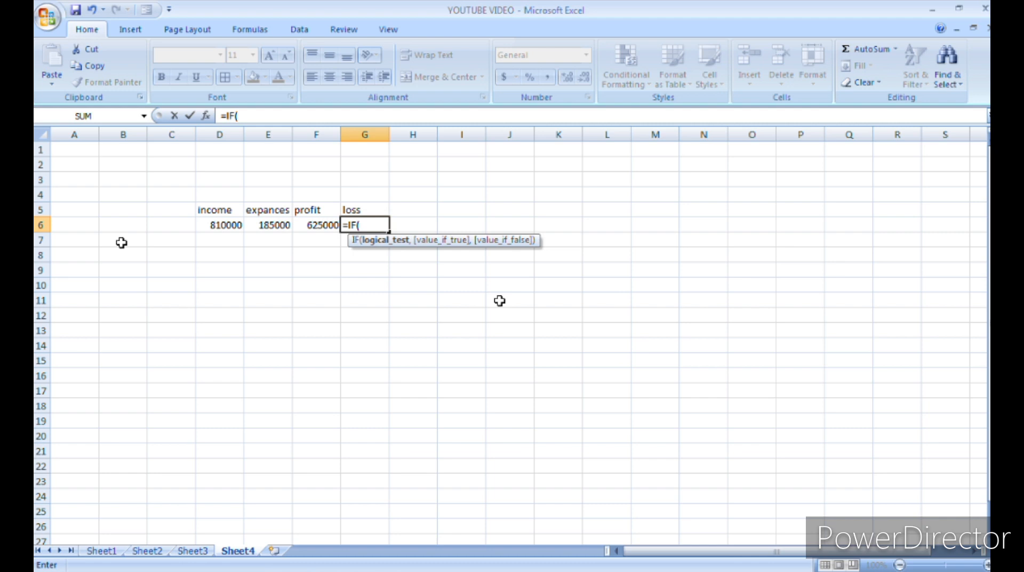
click(264, 225)
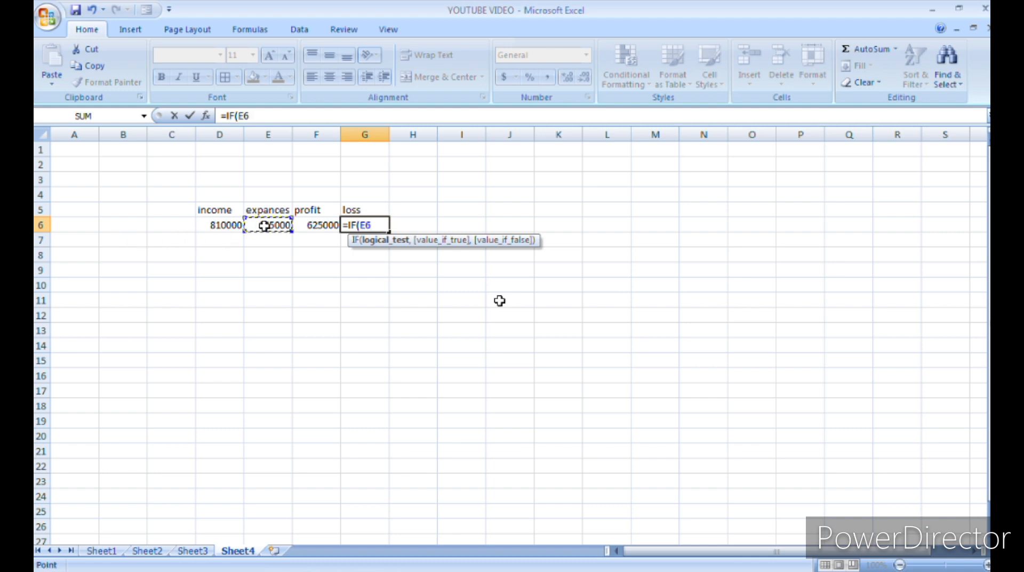
text(<)
click(230, 226)
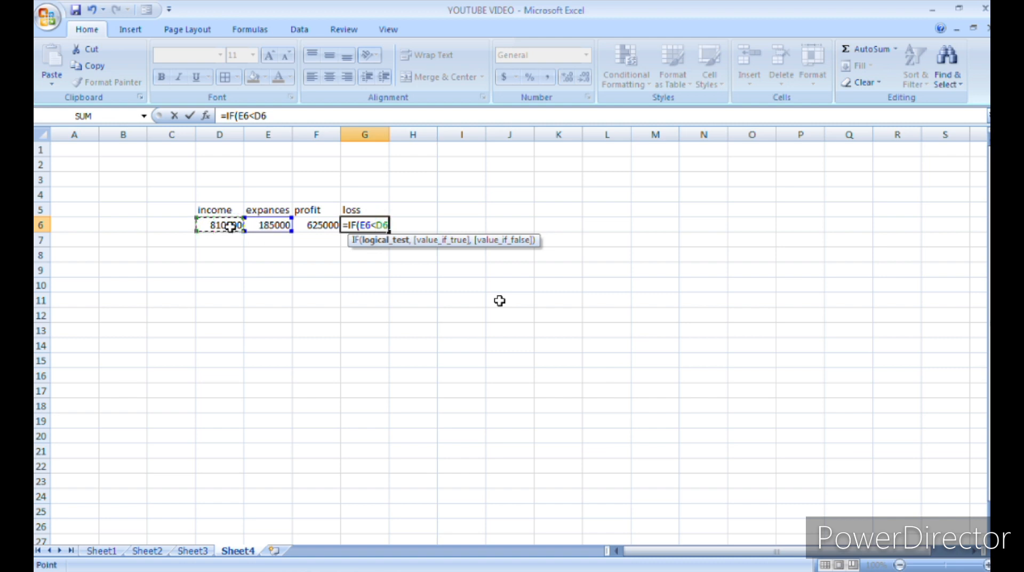
text(,)
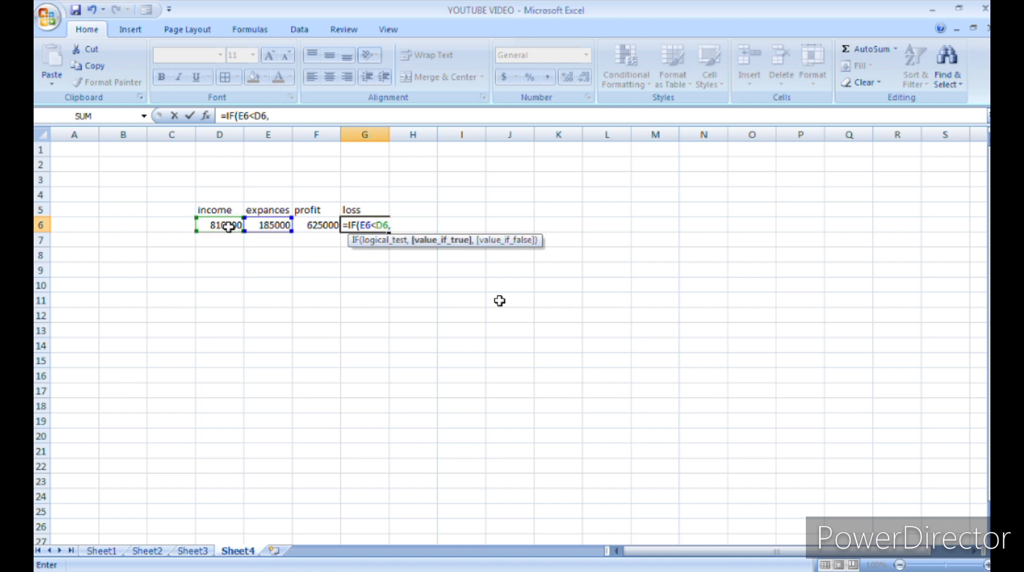
Try returning E6-D6 when true and the text "NO- LOSS" when false in G6, and clear the cell.
click(266, 224)
text(-)
click(214, 225)
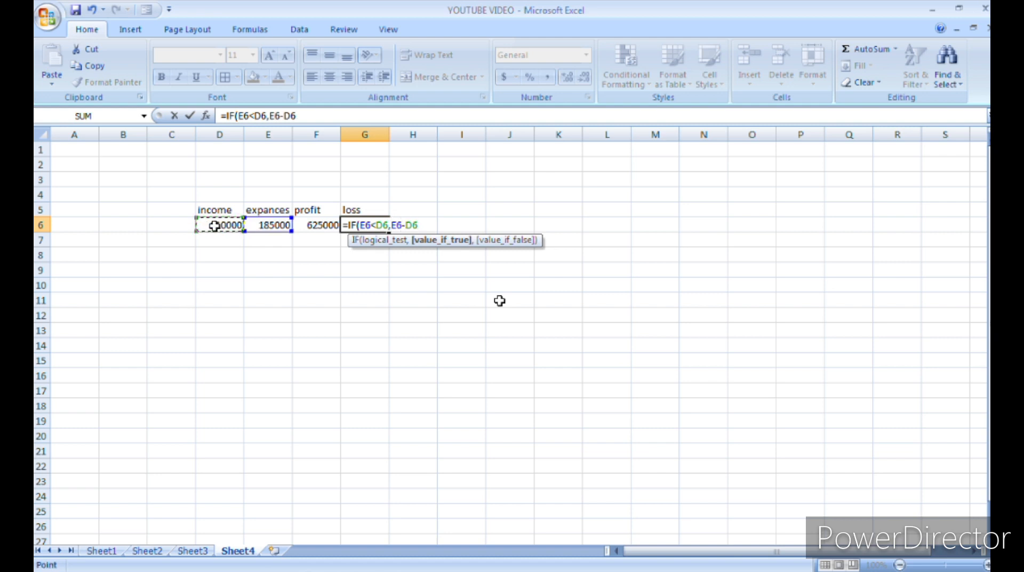
text(,")
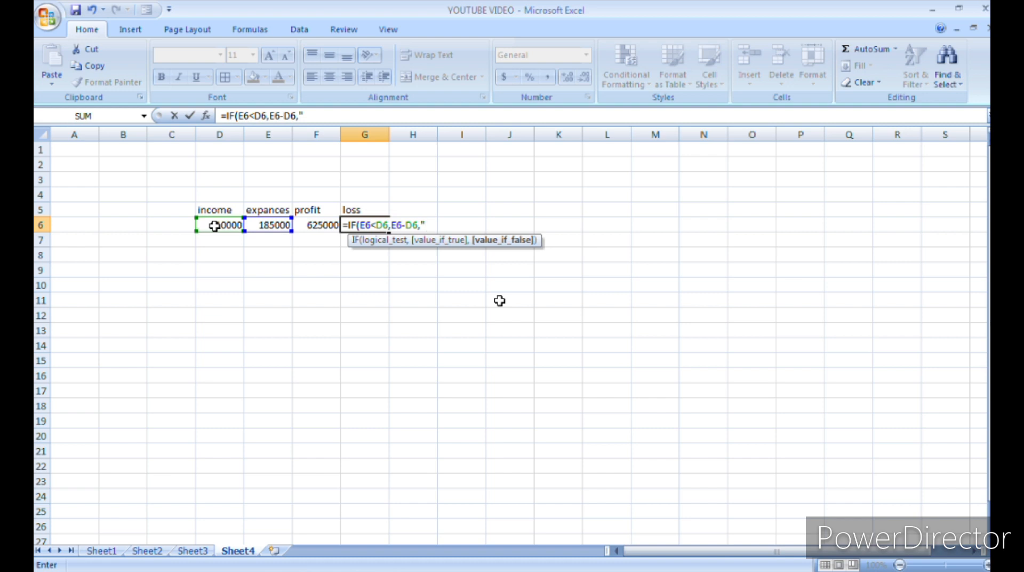
text(NO- LOSS")
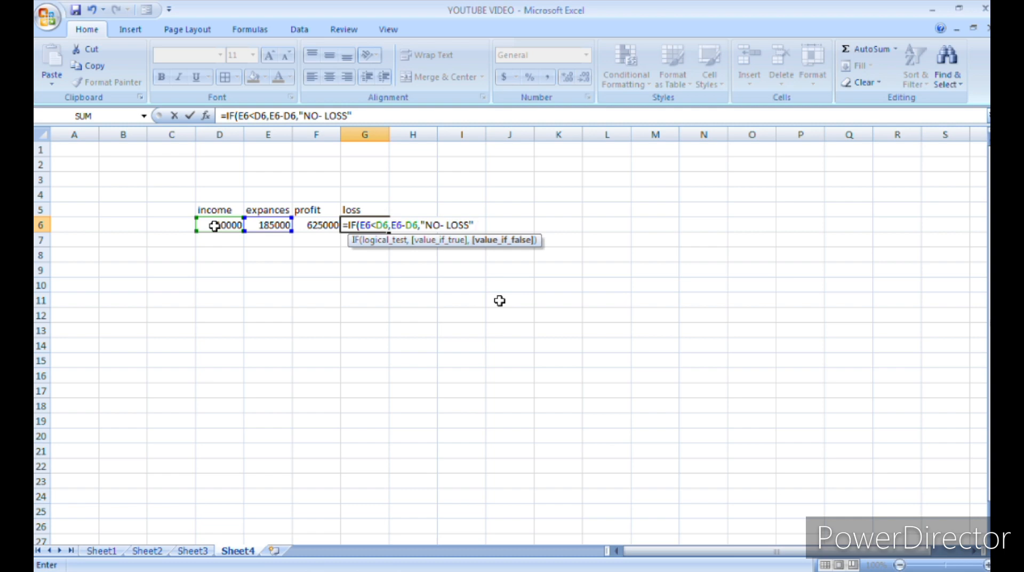
text())
key(Return)
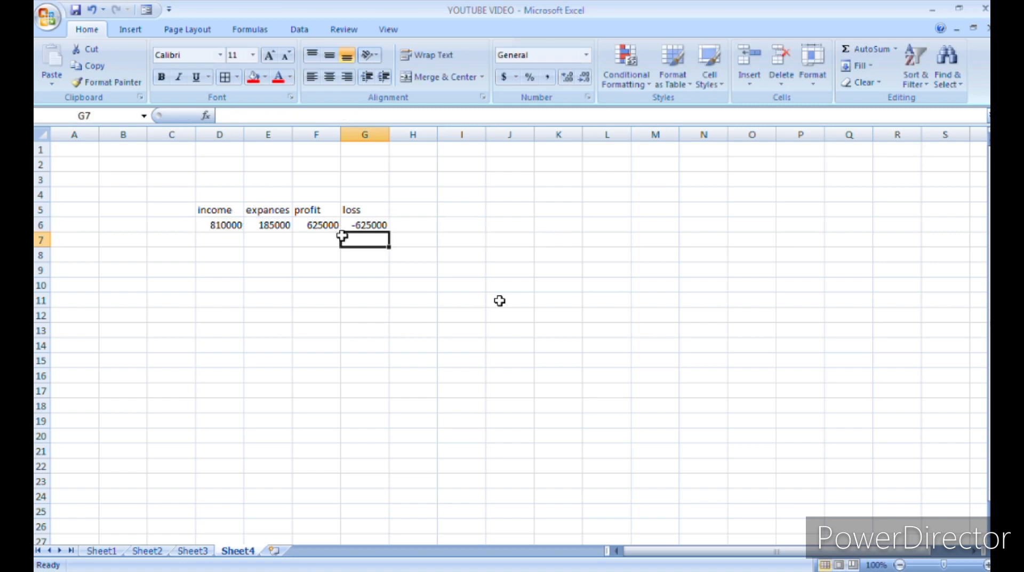
click(373, 226)
key(Delete)
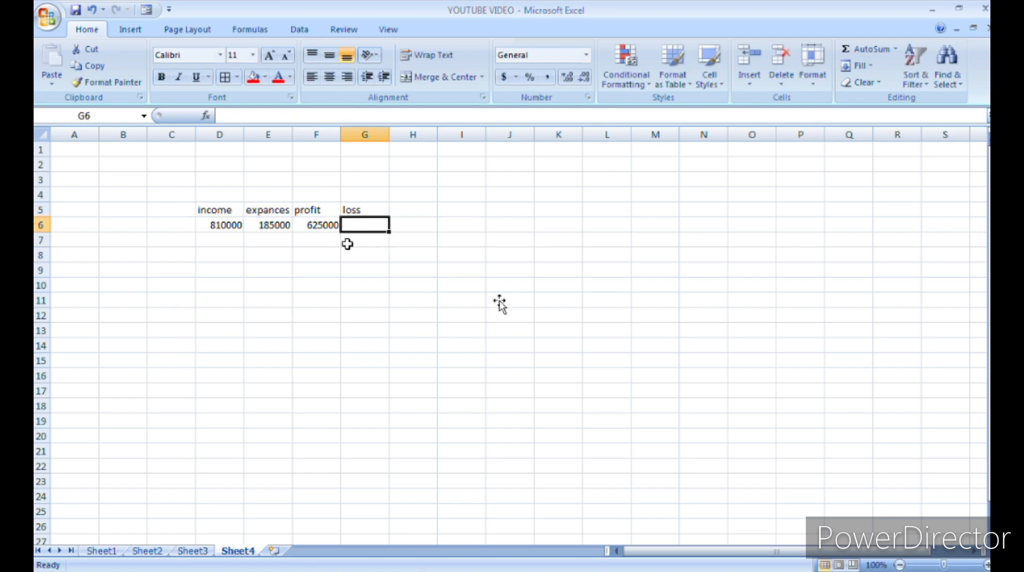
text(=)
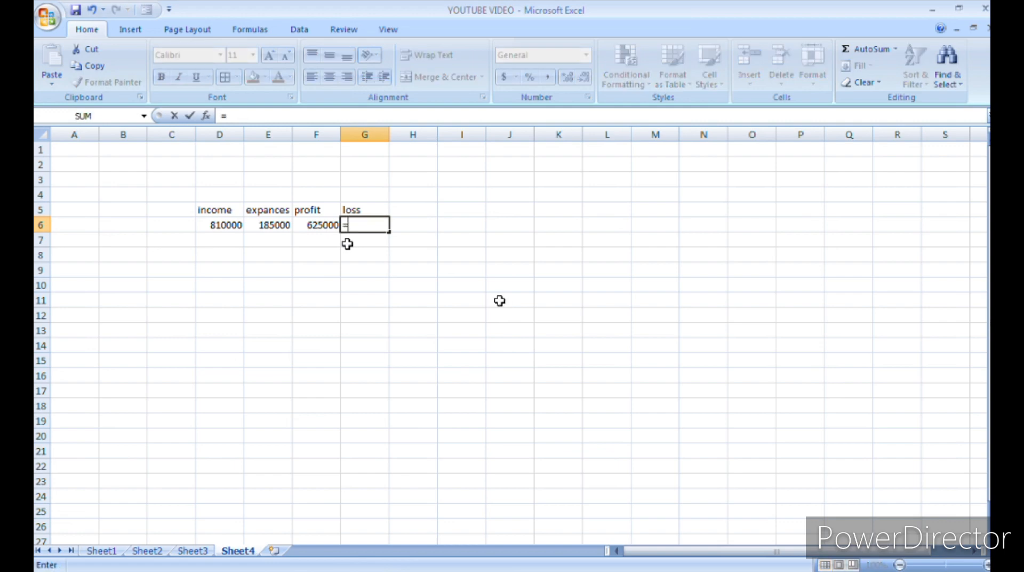
text(IF)
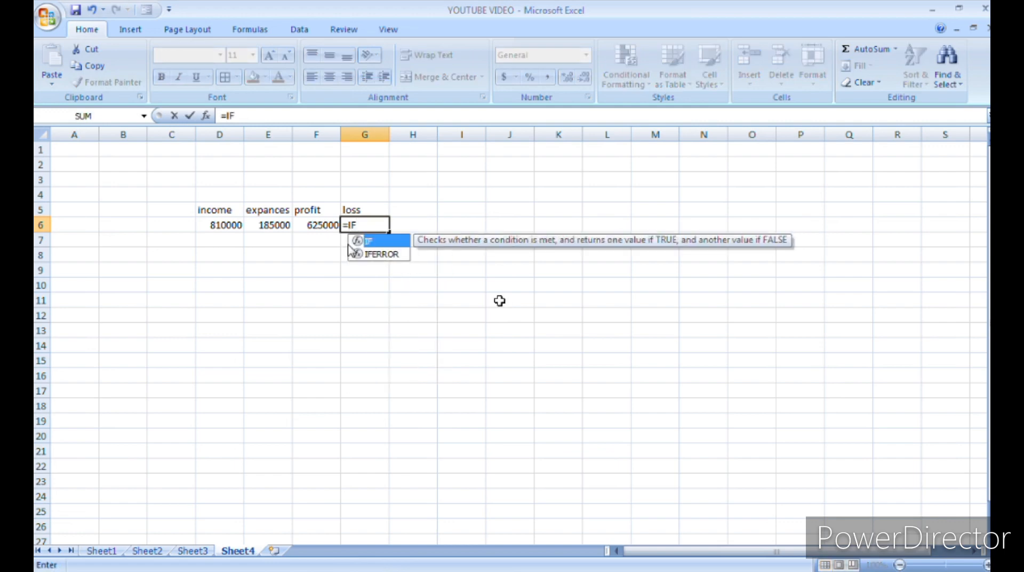
text(()
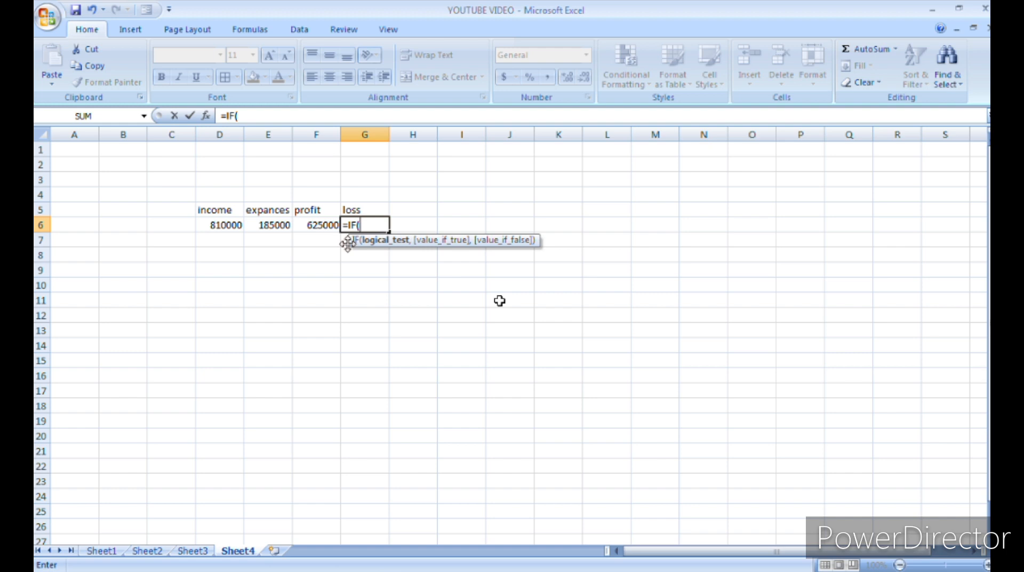
click(269, 222)
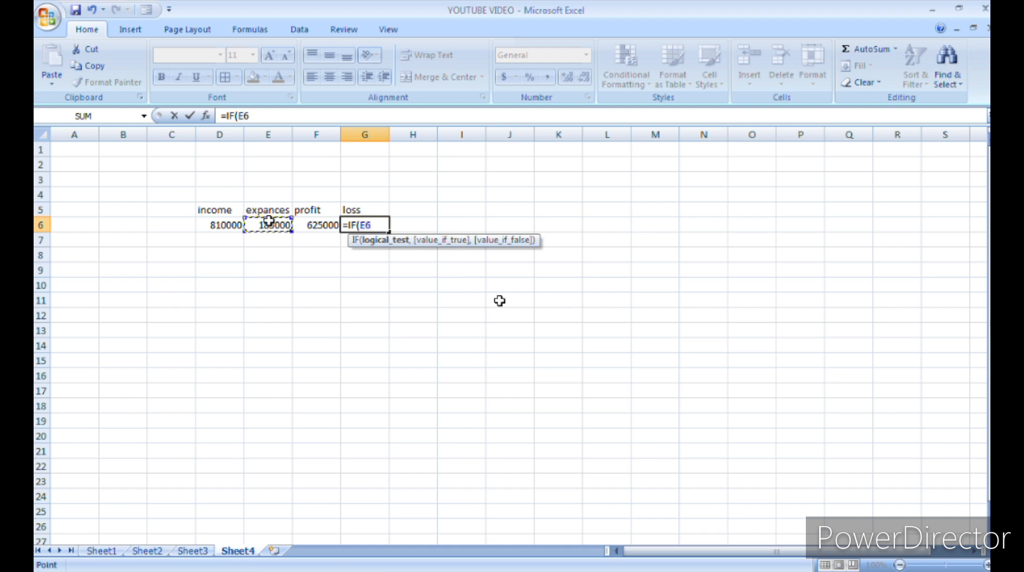
text(<)
click(221, 225)
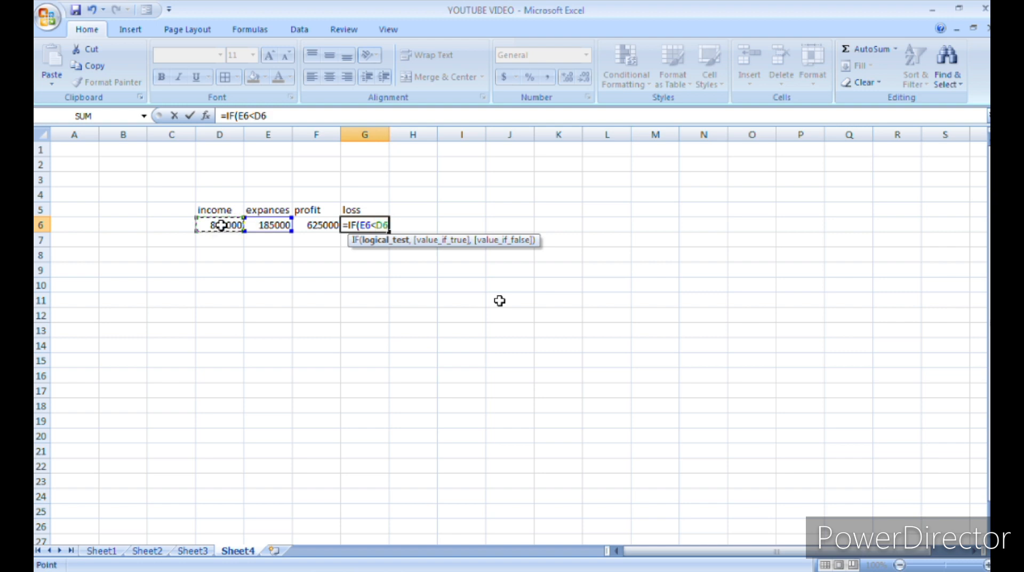
text(,)
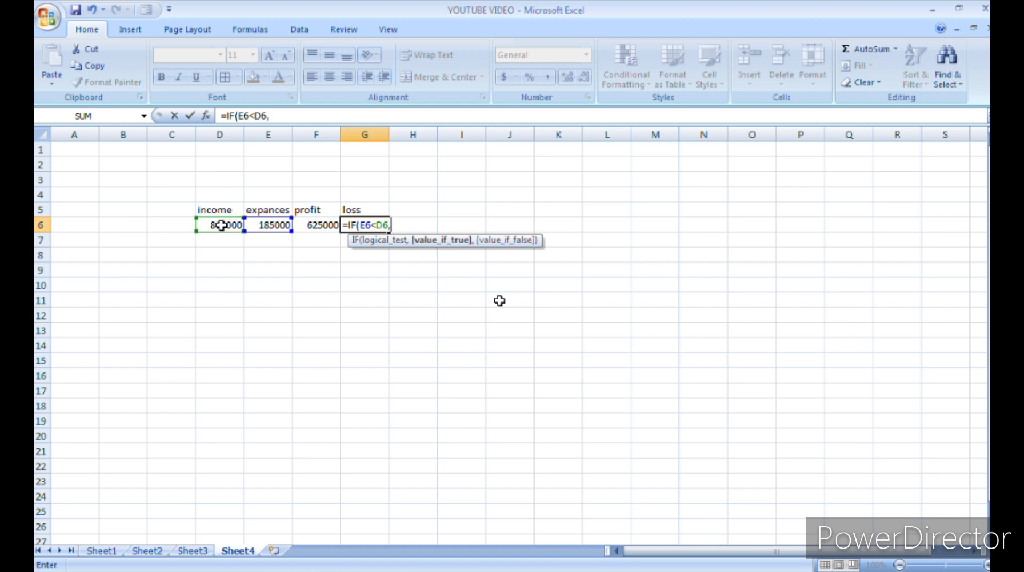
click(272, 224)
text(-)
click(212, 226)
text(,)
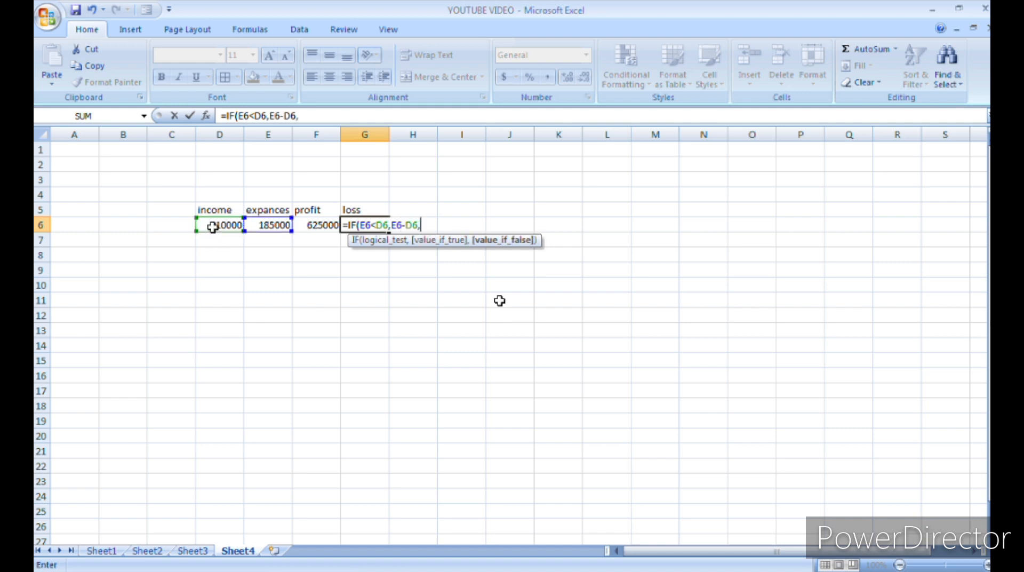
text("NO- LOSS)
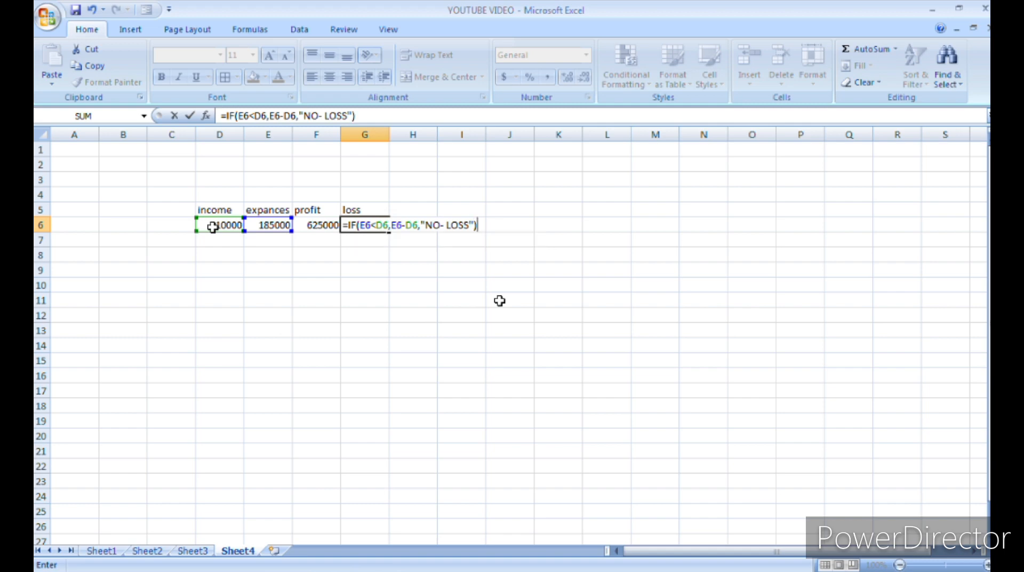
key(Escape)
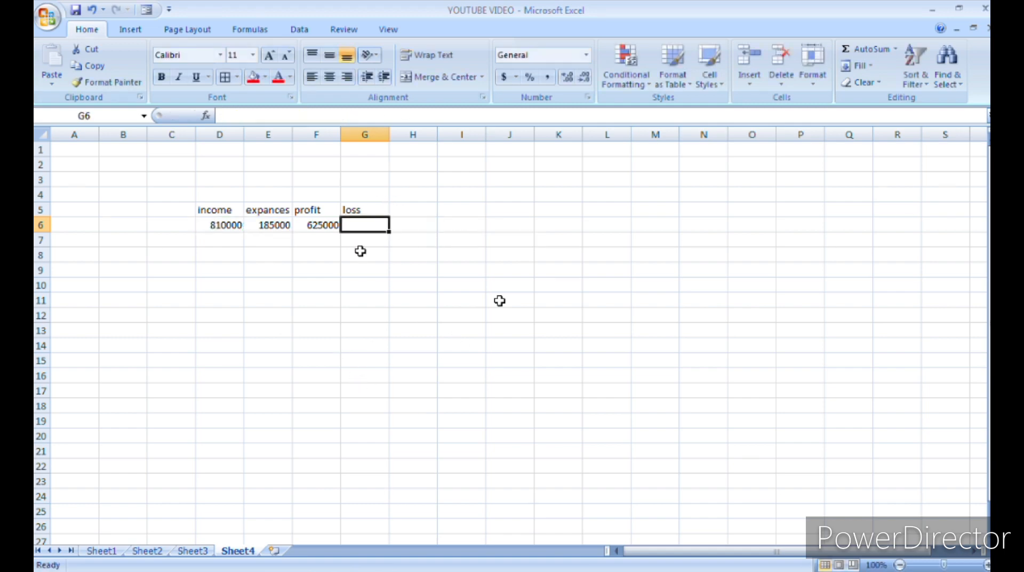
Start the IF formula in loss cell G6 with the logical test D6<E6.
text(=)
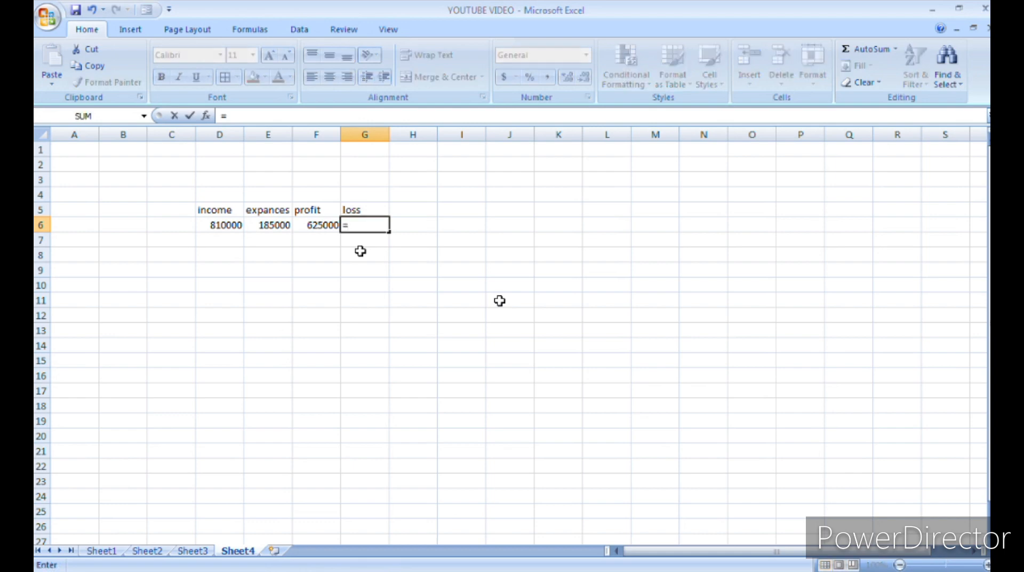
text(IF)
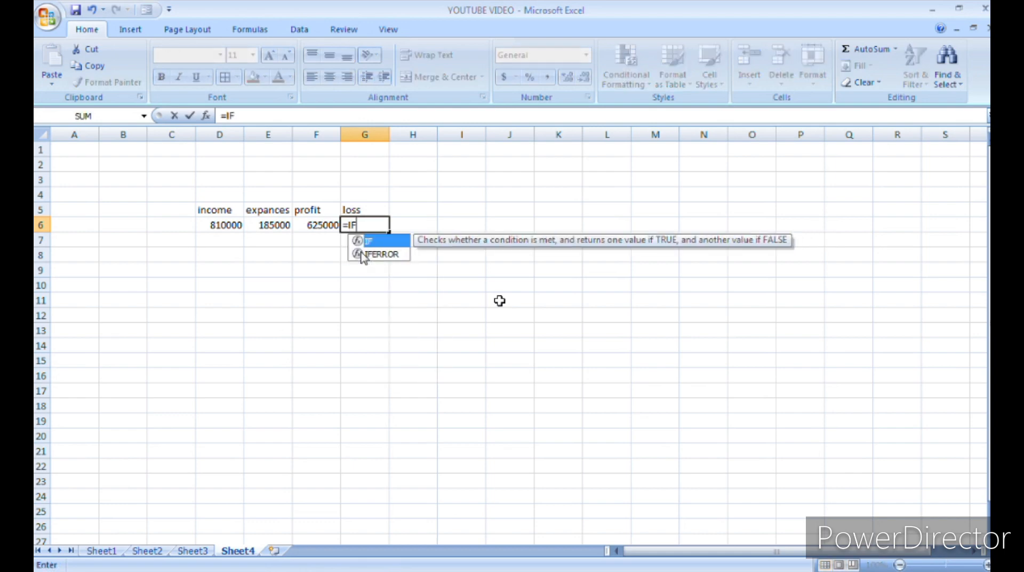
text(()
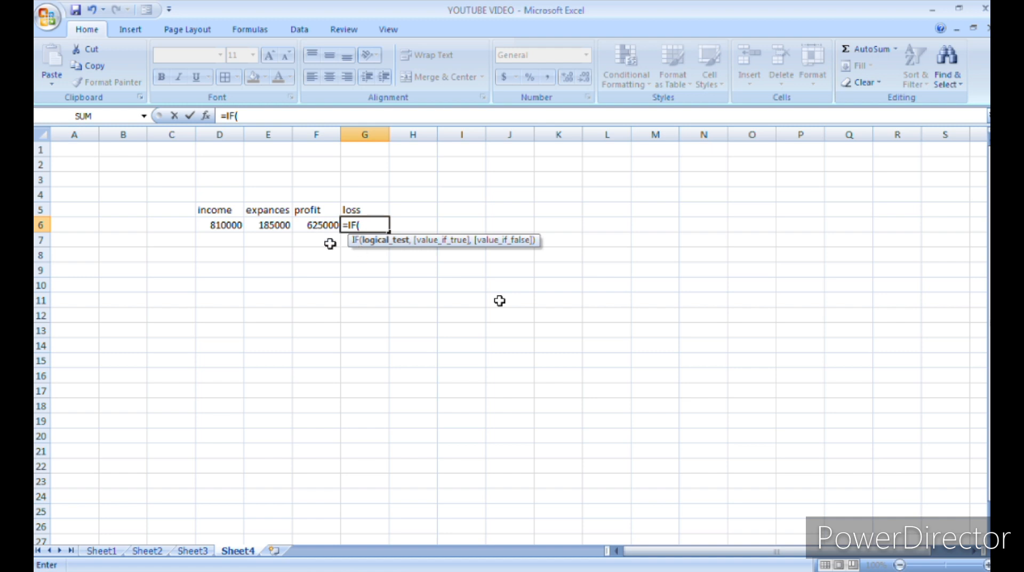
click(221, 222)
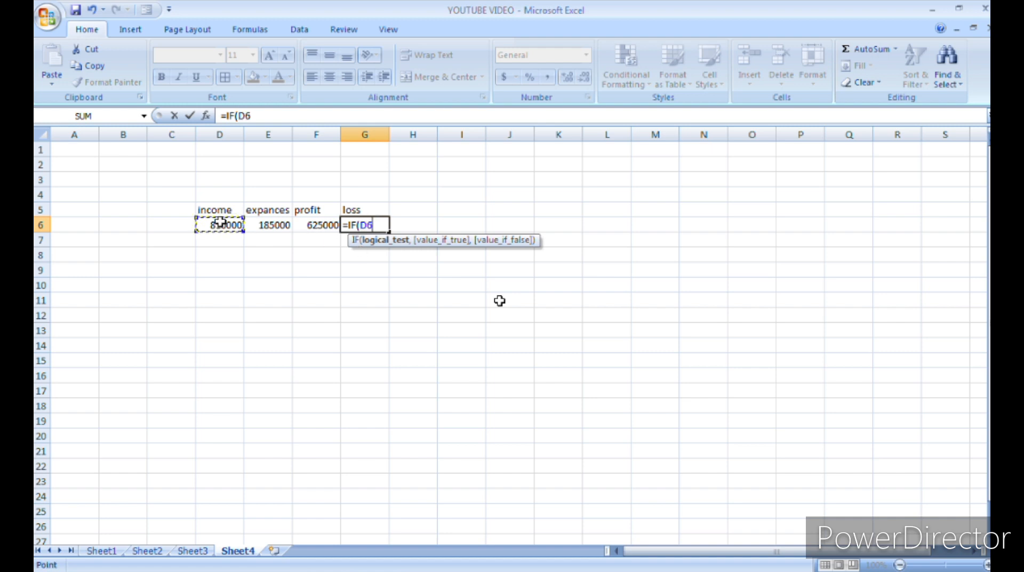
text(<)
click(258, 224)
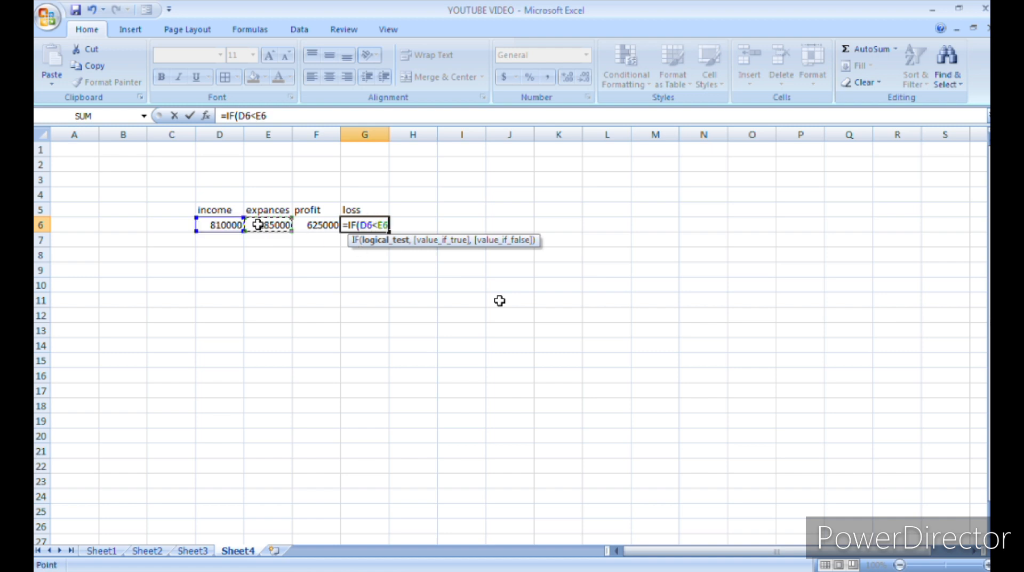
text(,)
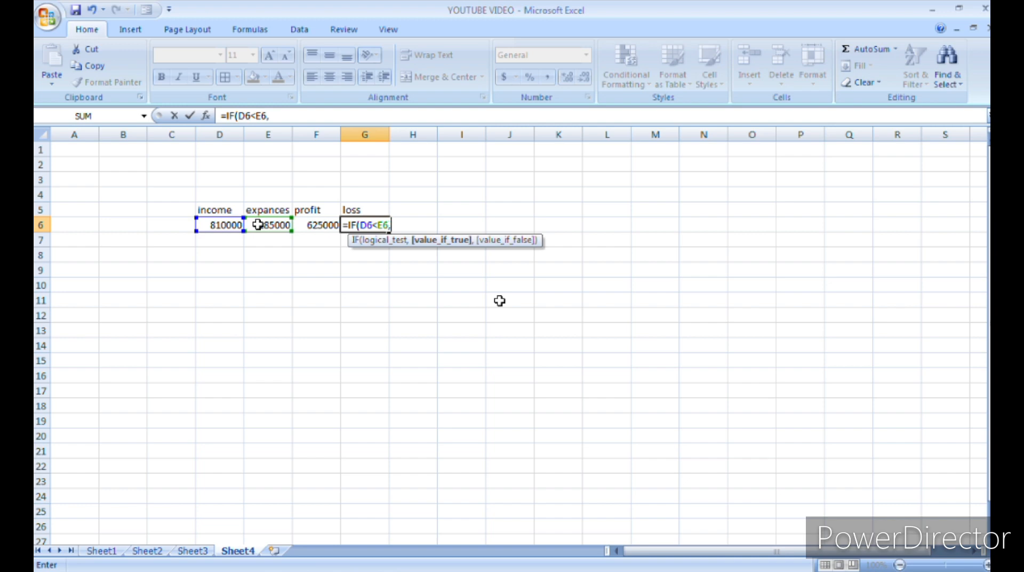
Complete the IF formula in G6 to return D6-E6 when true and the text "NO LOSS" when false.
click(223, 225)
text(-)
click(281, 226)
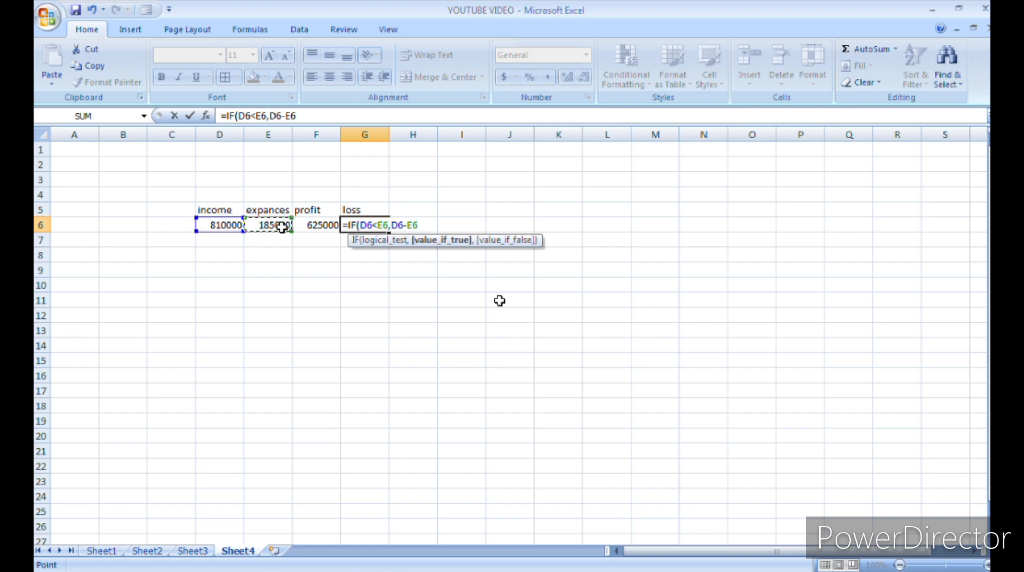
text(,")
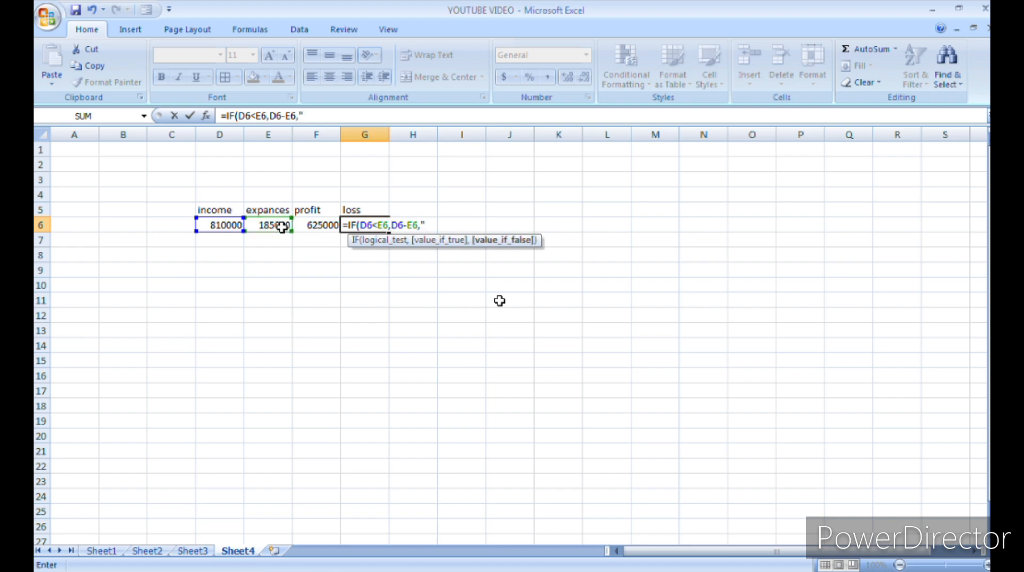
text(NO LOSS)
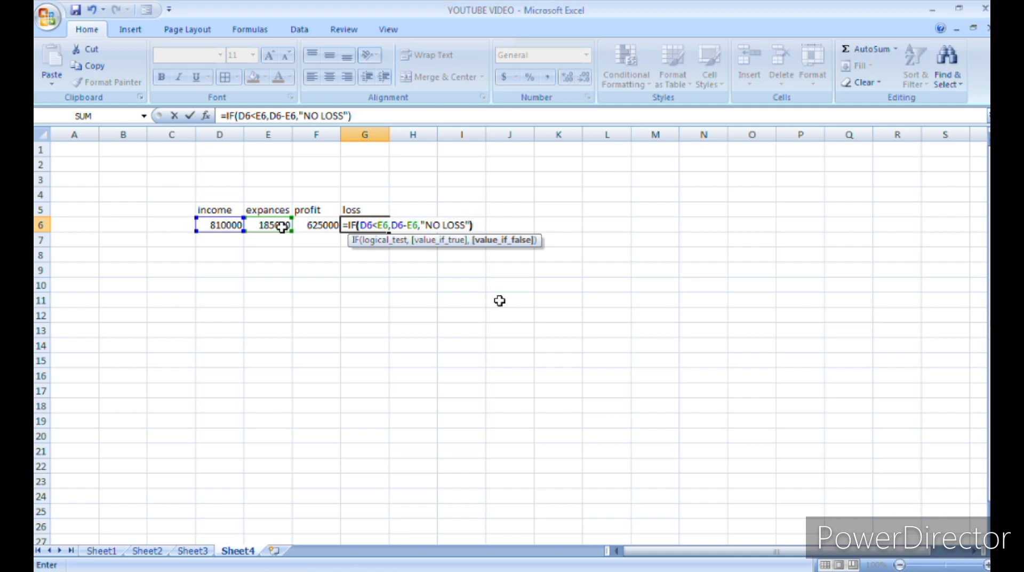
text("))
key(Return)
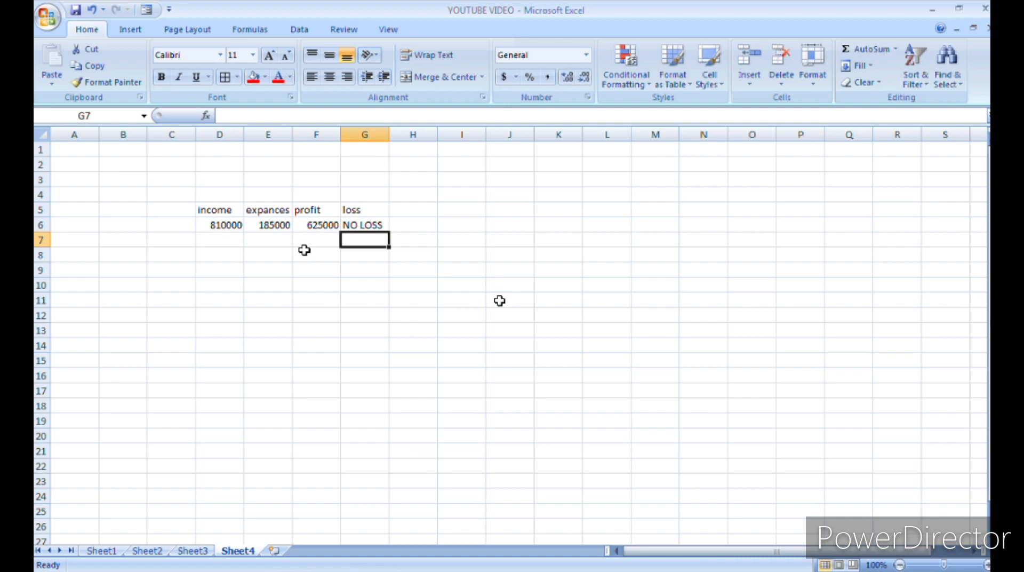
Link the yellow TOTAL INCOME text box on Sheet3 to the income cell with =Sheet4!D6.
click(200, 552)
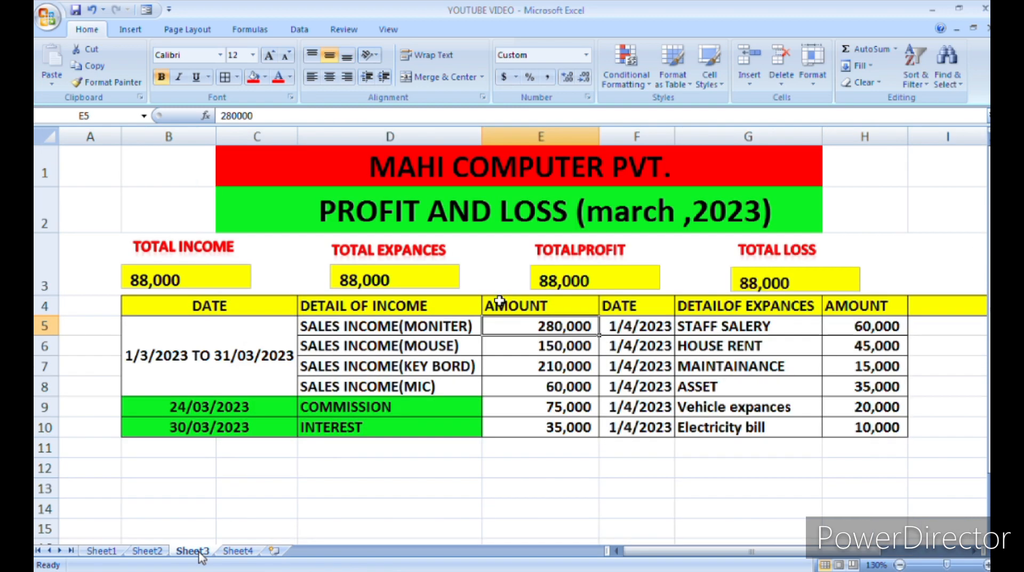
click(191, 274)
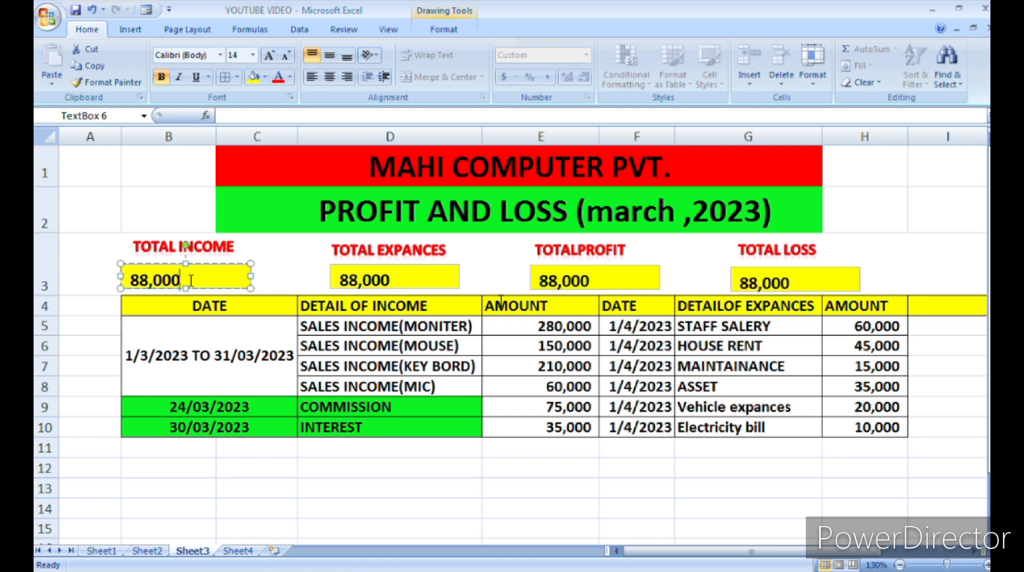
click(235, 119)
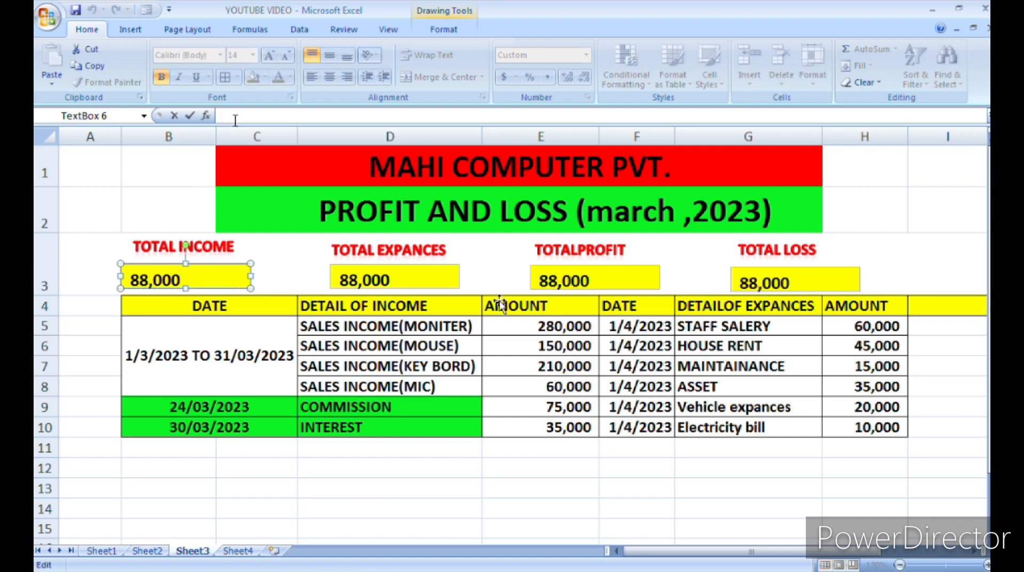
text(=)
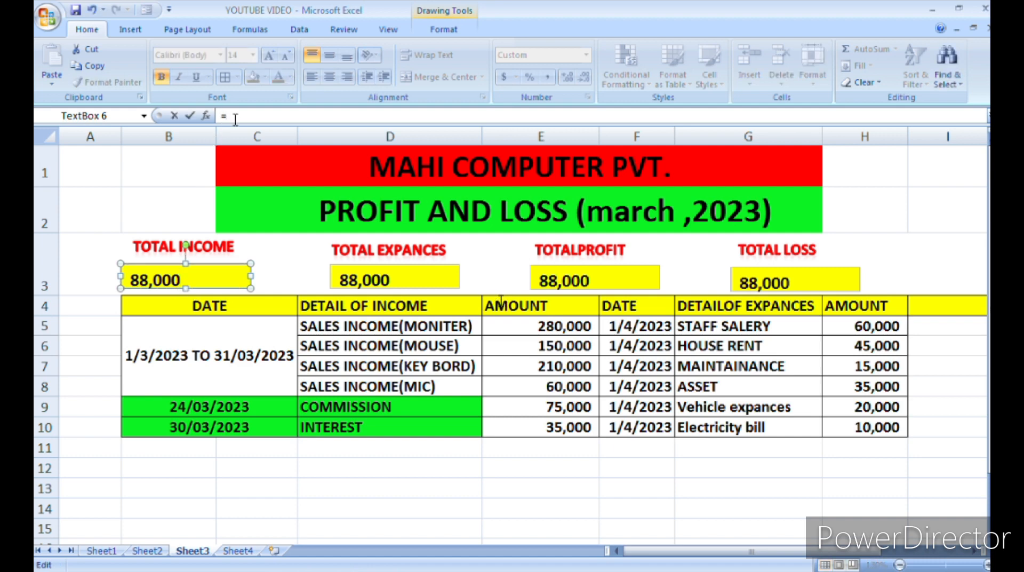
click(238, 550)
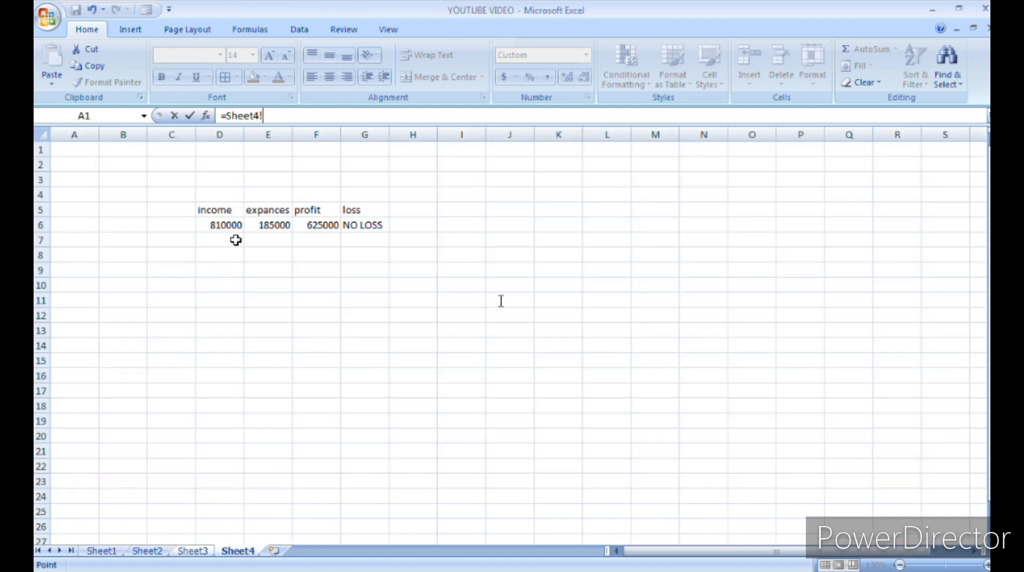
click(230, 225)
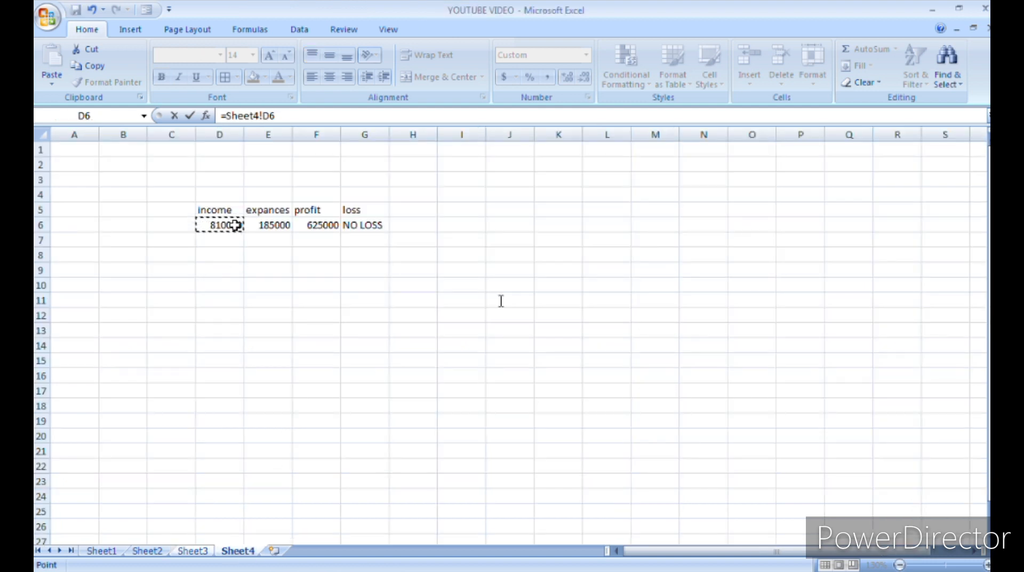
key(Return)
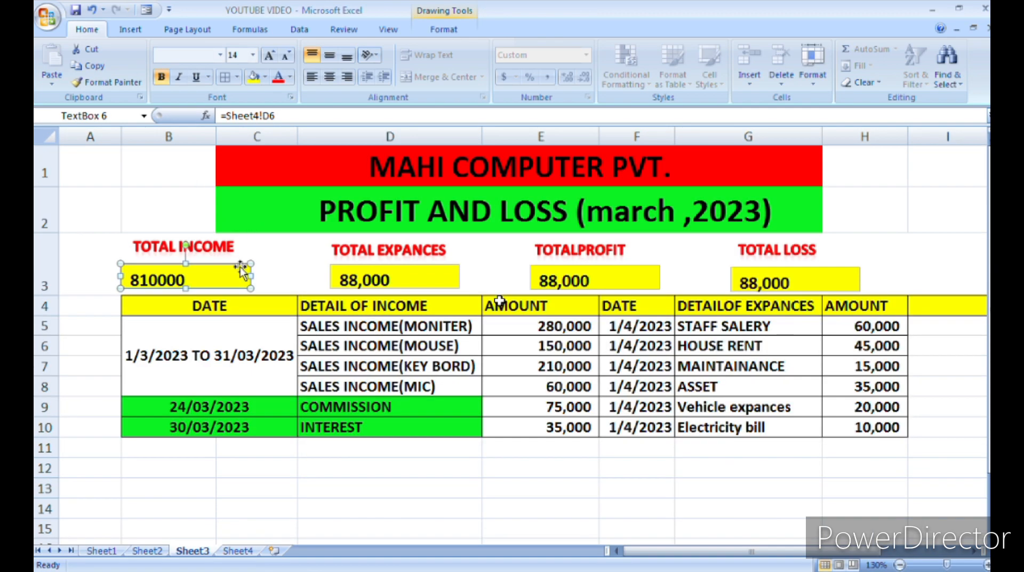
Link the yellow TOTAL EXPANCES text box to the expenses cell with =Sheet4!E6.
click(394, 280)
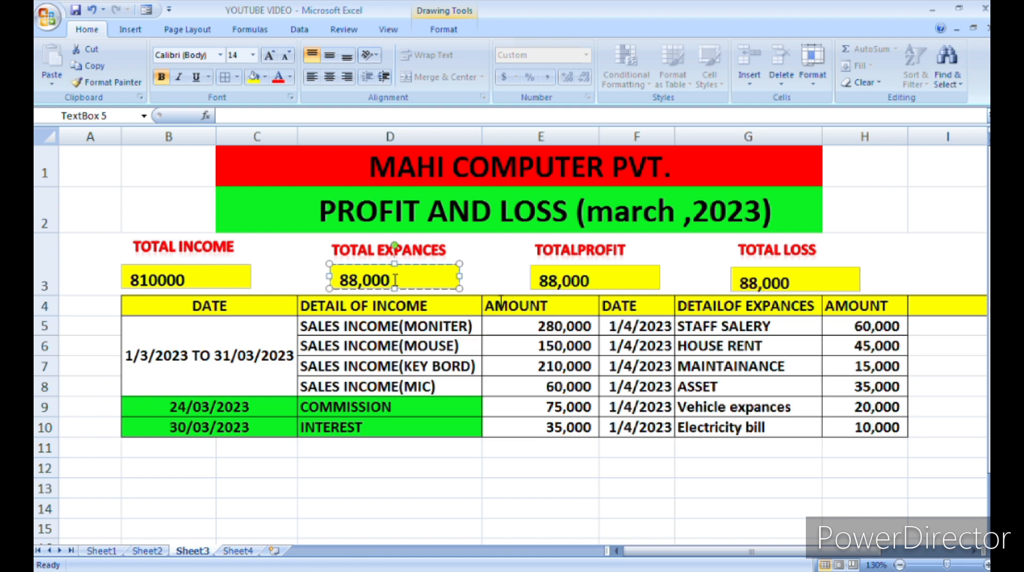
text(=)
key(BackSpace)
click(238, 116)
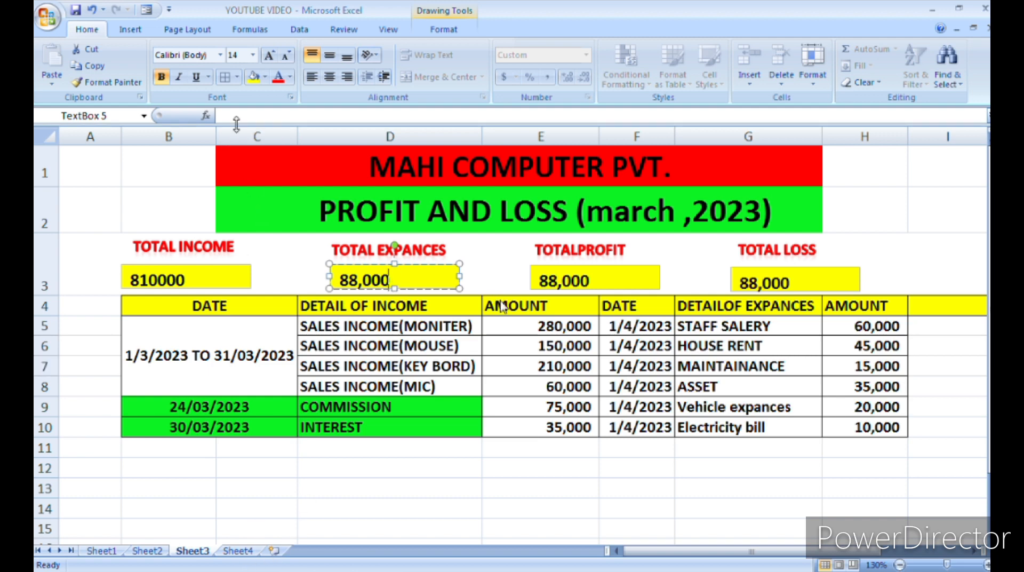
text(=)
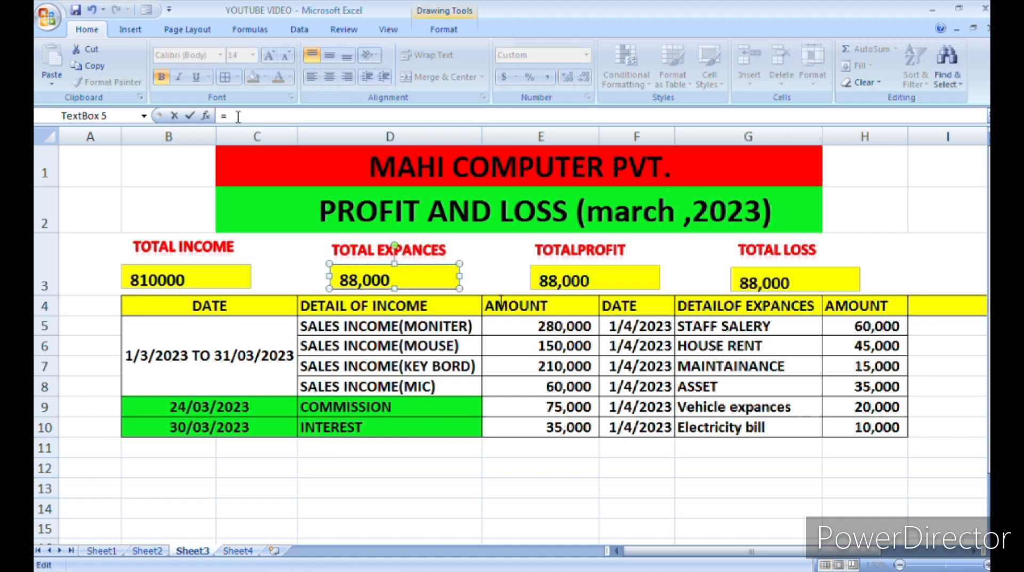
click(238, 551)
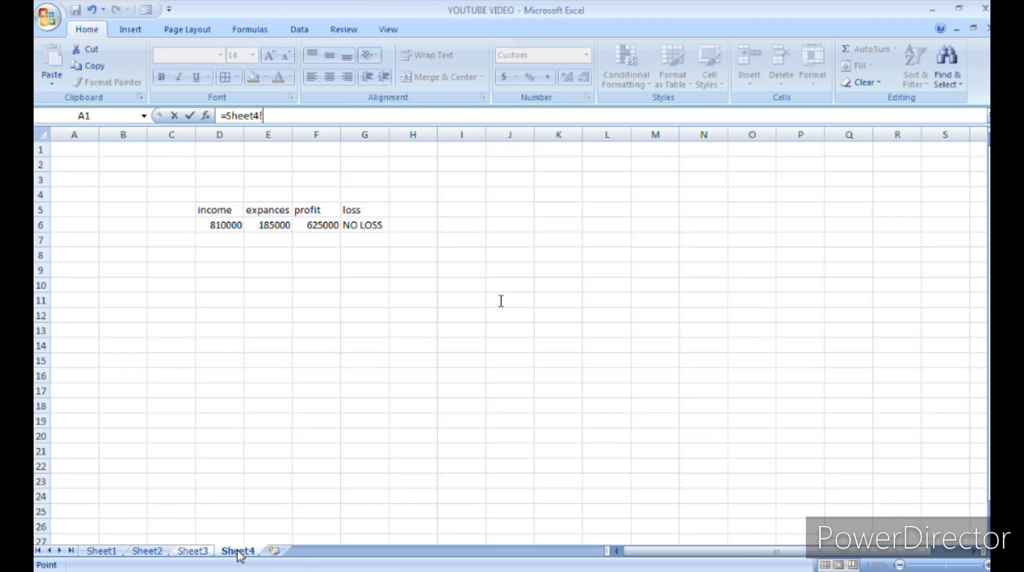
click(275, 227)
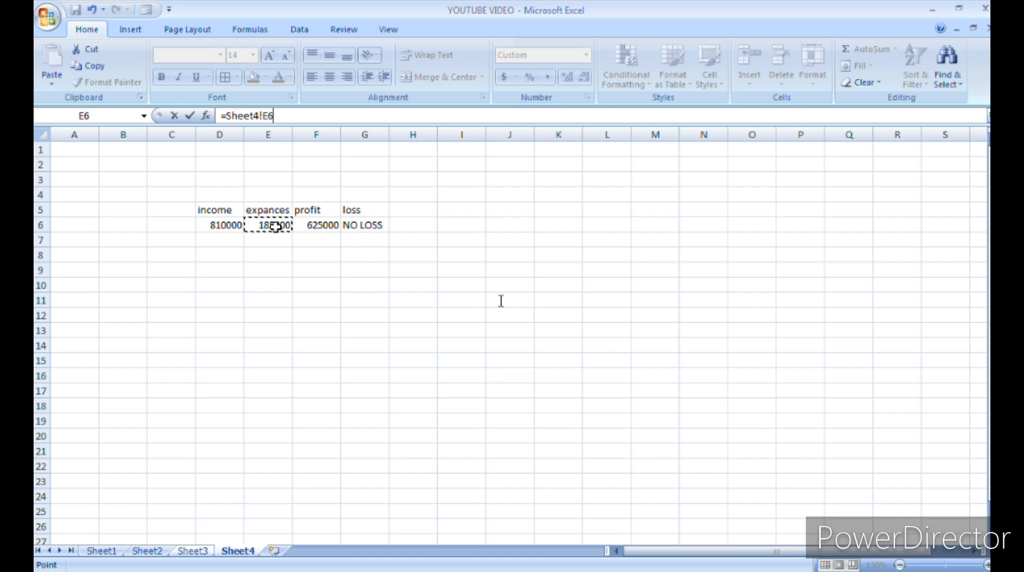
key(Return)
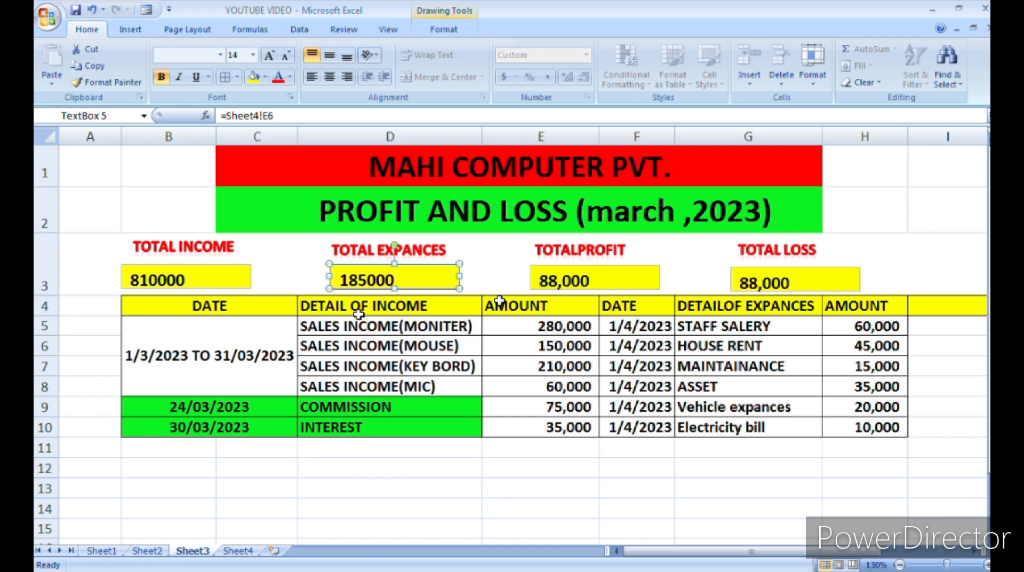
Link the yellow TOTAL PROFIT text box to the profit cell with =Sheet4!F6.
click(592, 278)
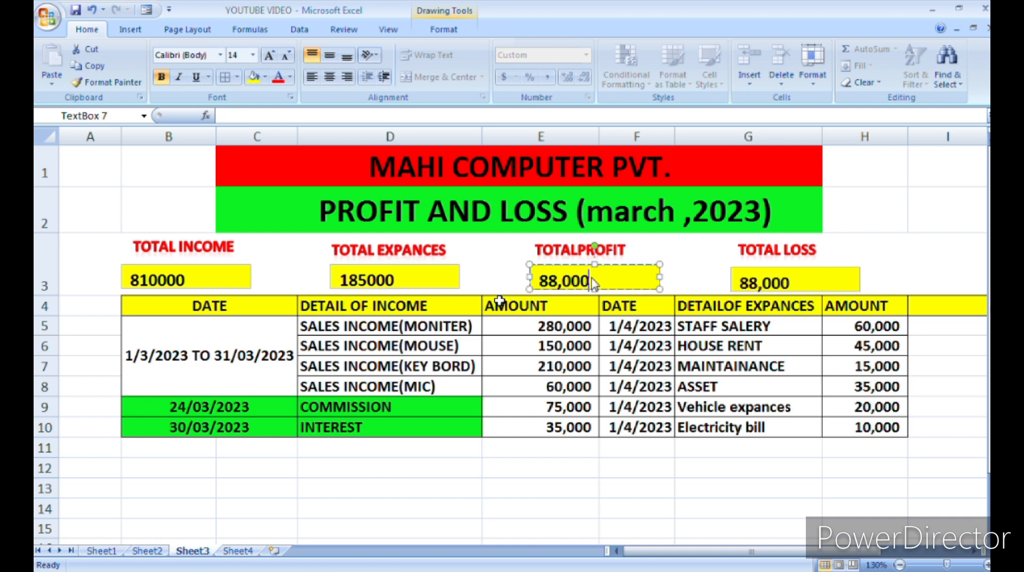
click(241, 120)
text(=)
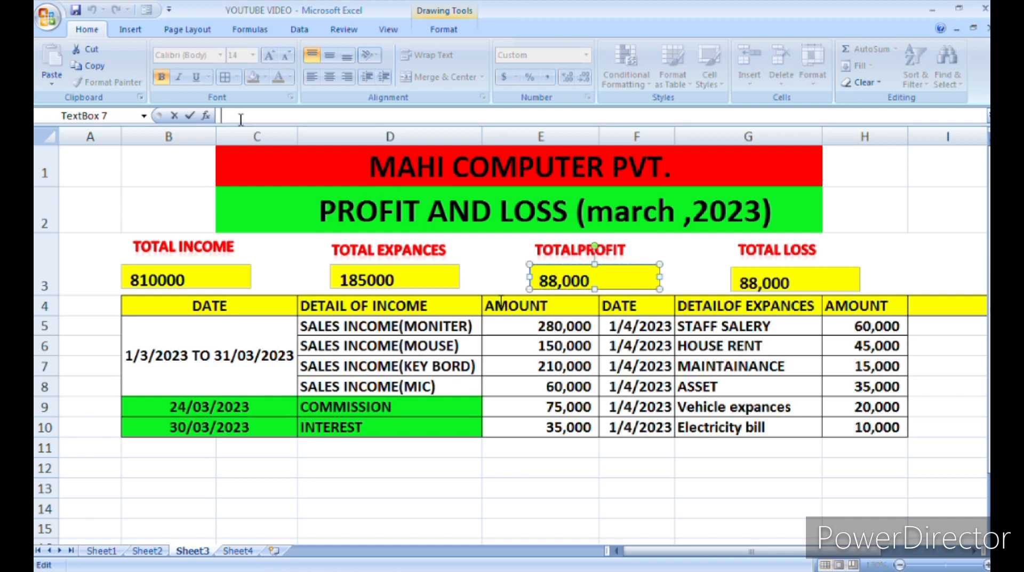
click(238, 550)
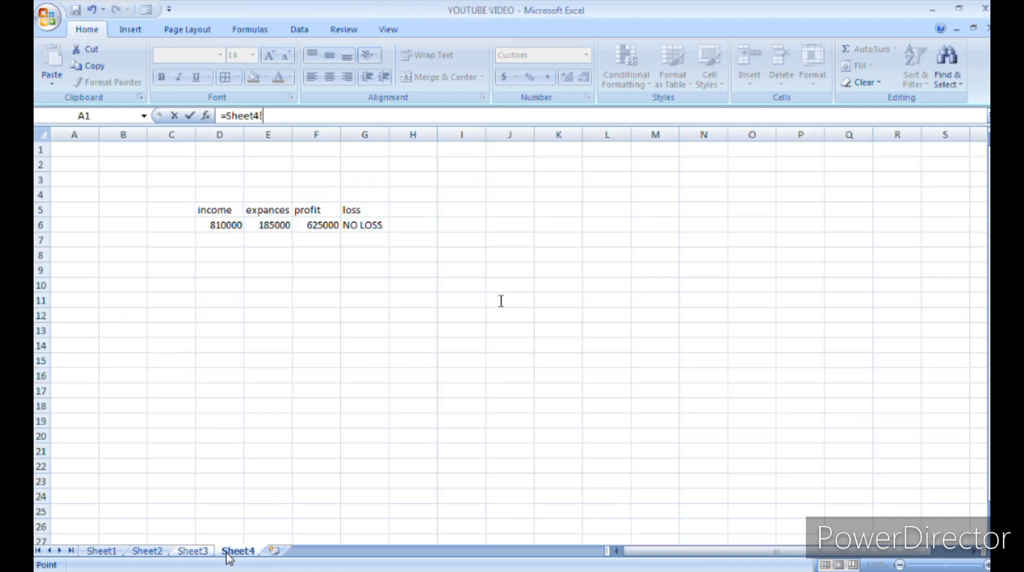
click(320, 225)
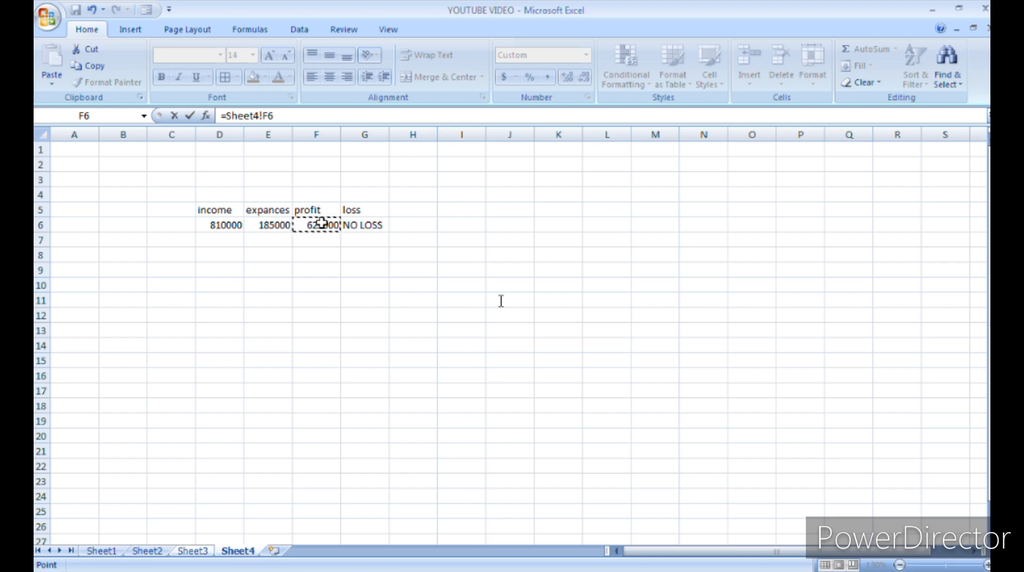
key(Return)
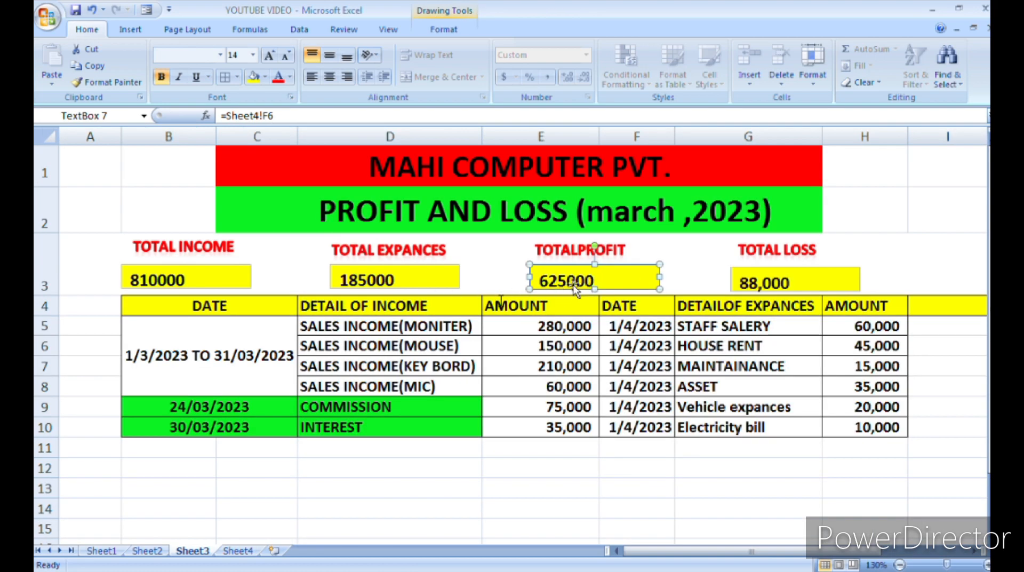
Link the yellow TOTAL LOSS text box to the loss cell with =Sheet4!G6.
click(749, 281)
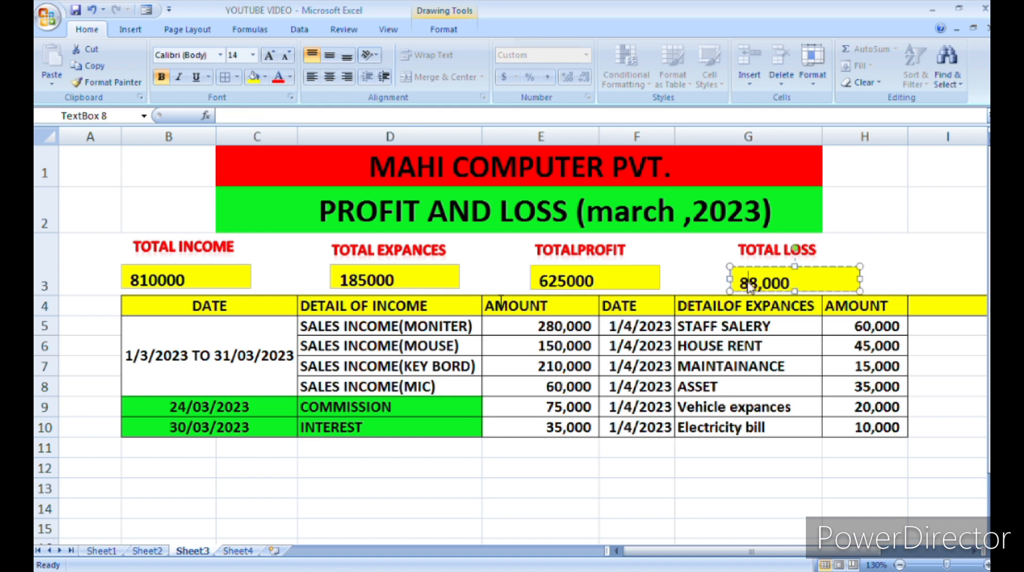
click(233, 116)
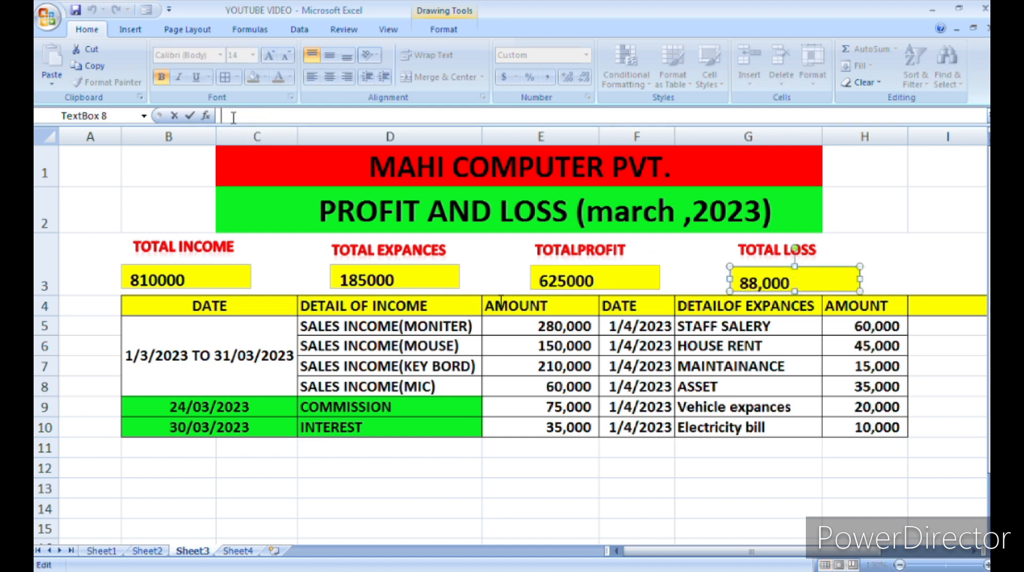
text(=)
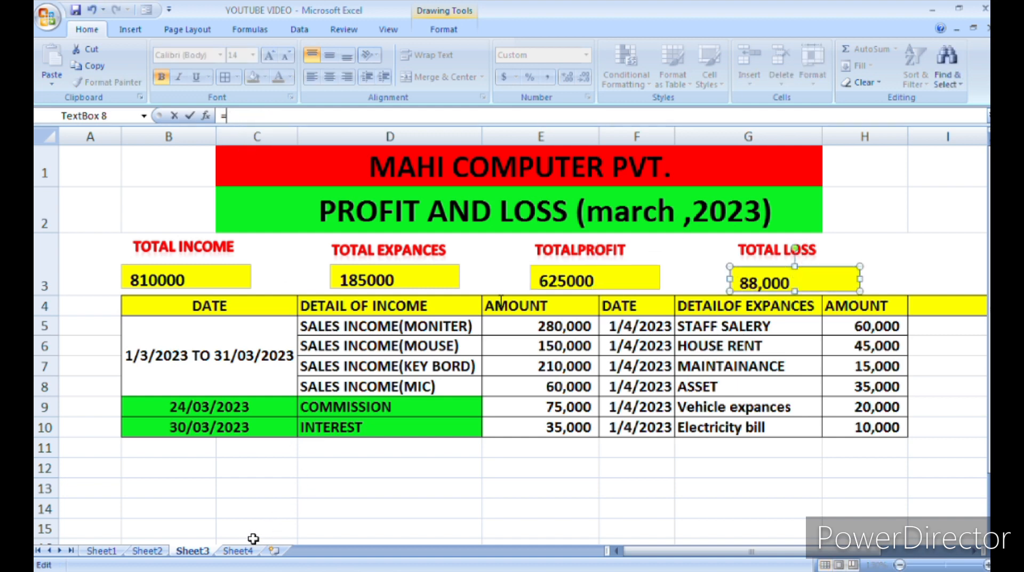
click(235, 552)
click(357, 227)
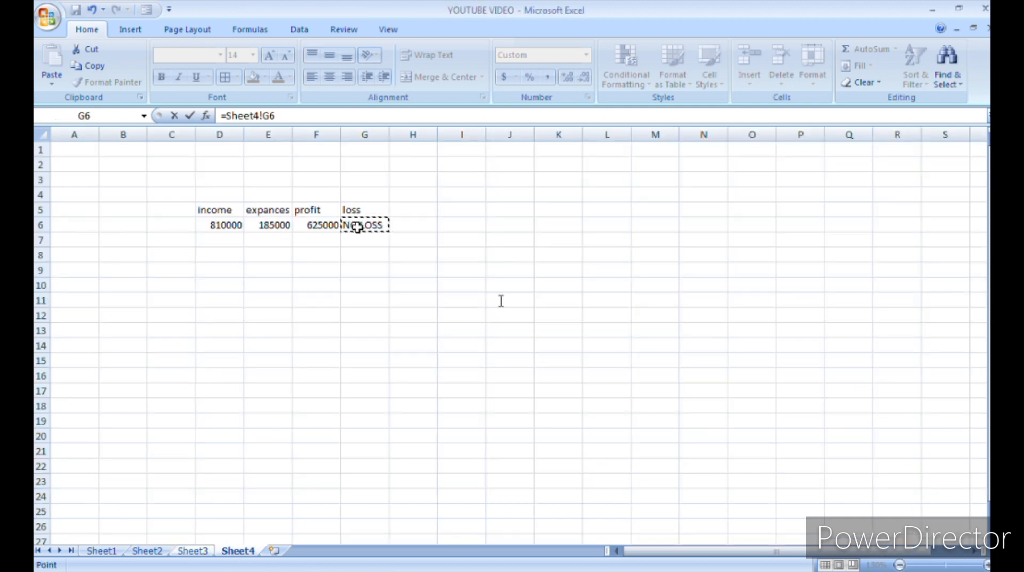
key(Return)
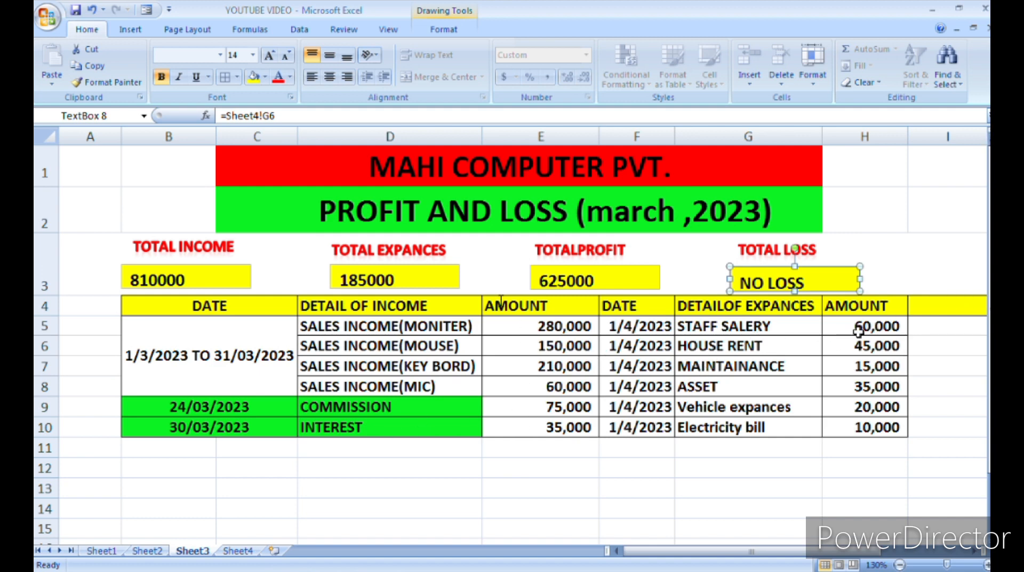
Set the STAFF SALERY amount in H5 to 70000 to test the linked totals.
click(840, 326)
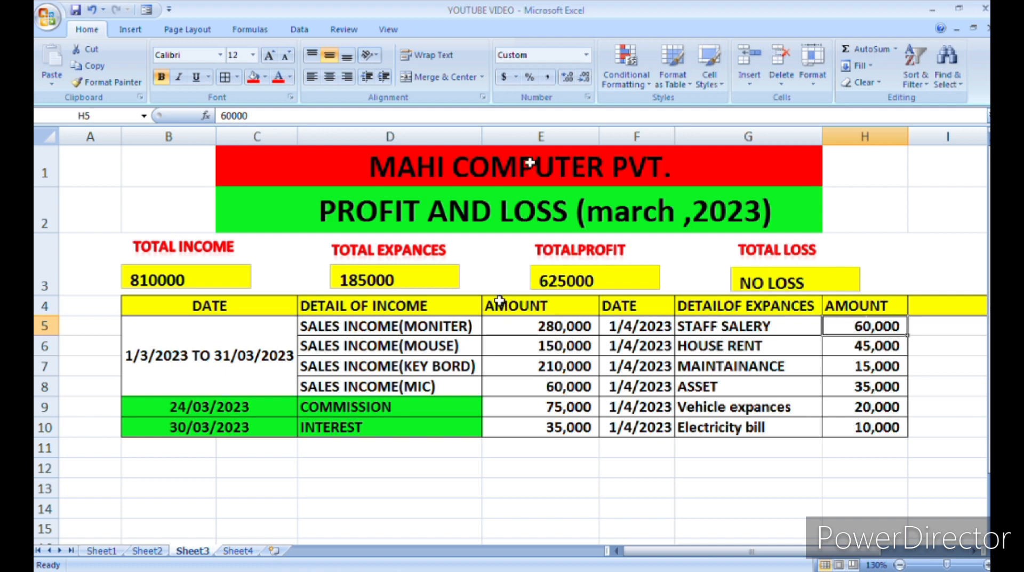
click(227, 116)
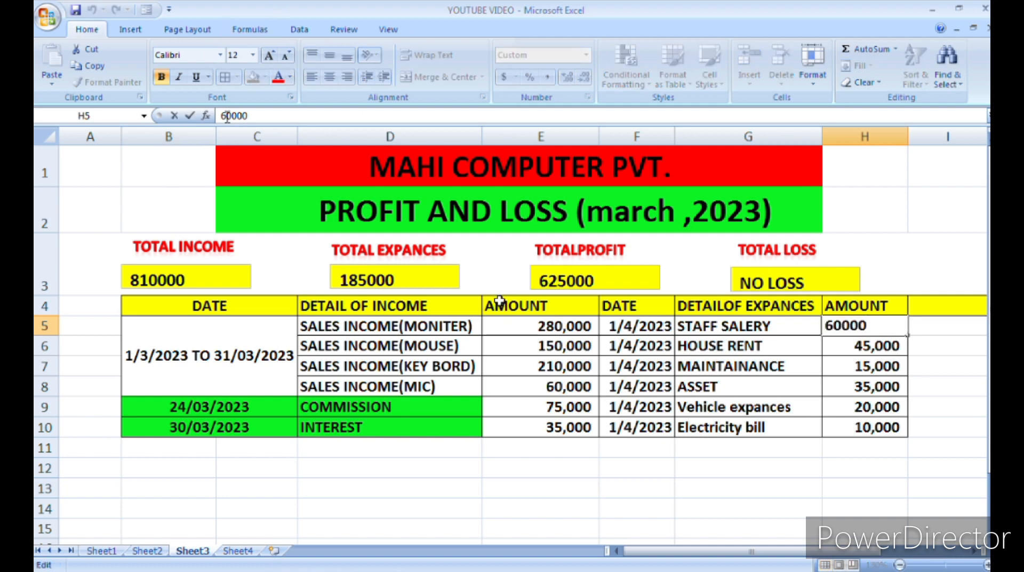
key(BackSpace)
text(7)
click(575, 460)
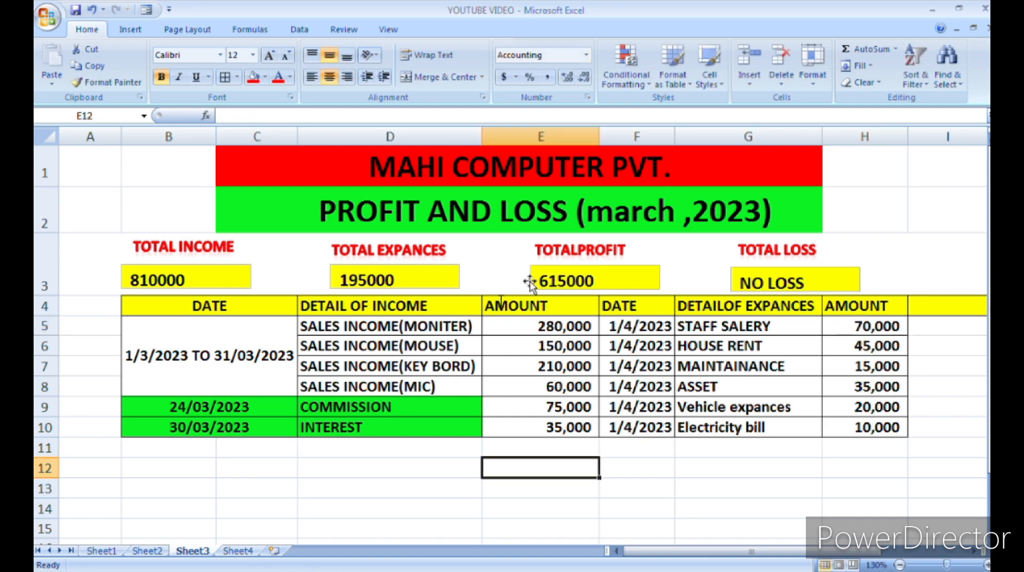
Try a space between TOTAL and PROFIT in the profit label, and undo both it and the staff salary change.
click(579, 250)
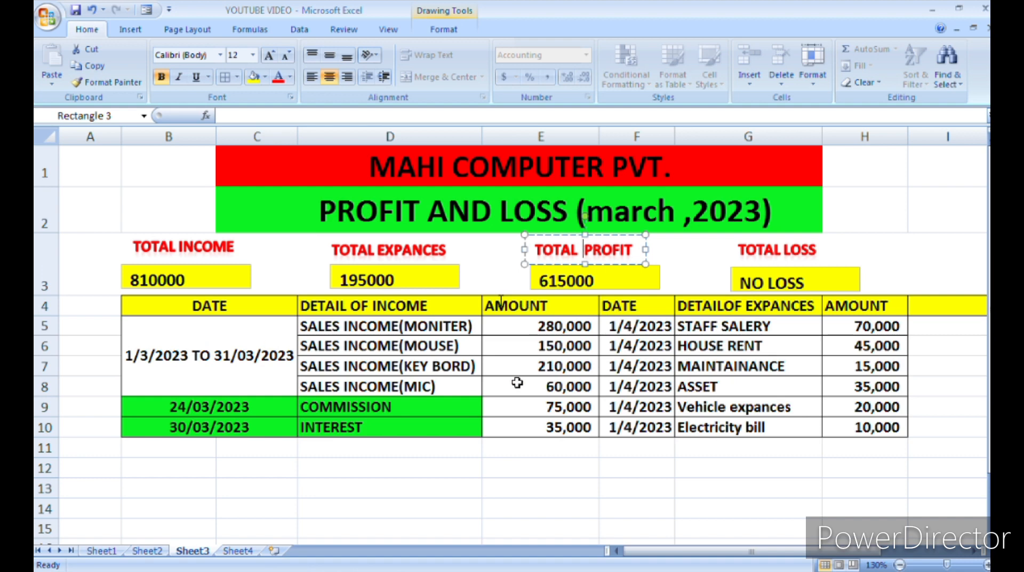
click(867, 325)
key(ctrl+z)
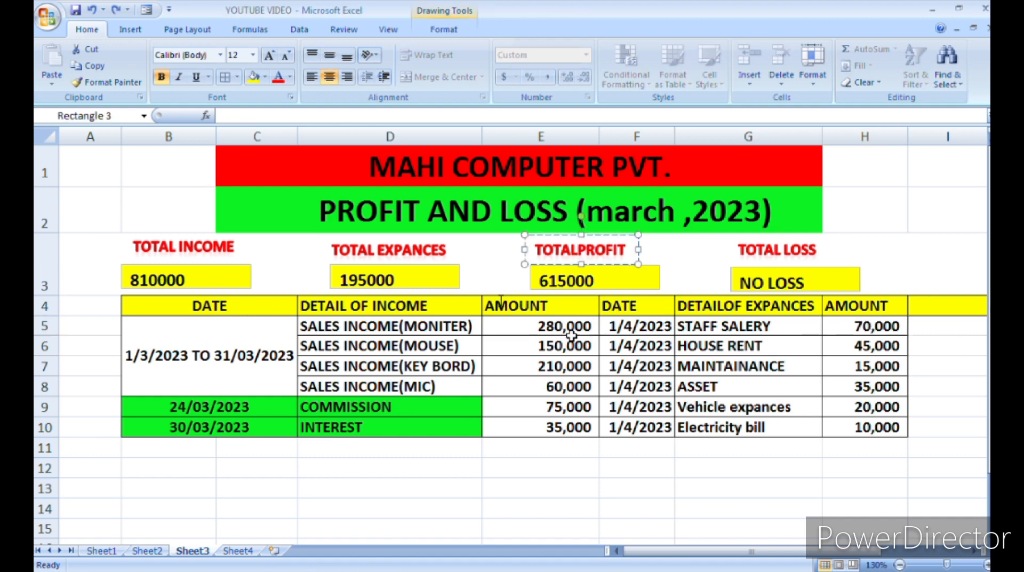
key(ctrl+z)
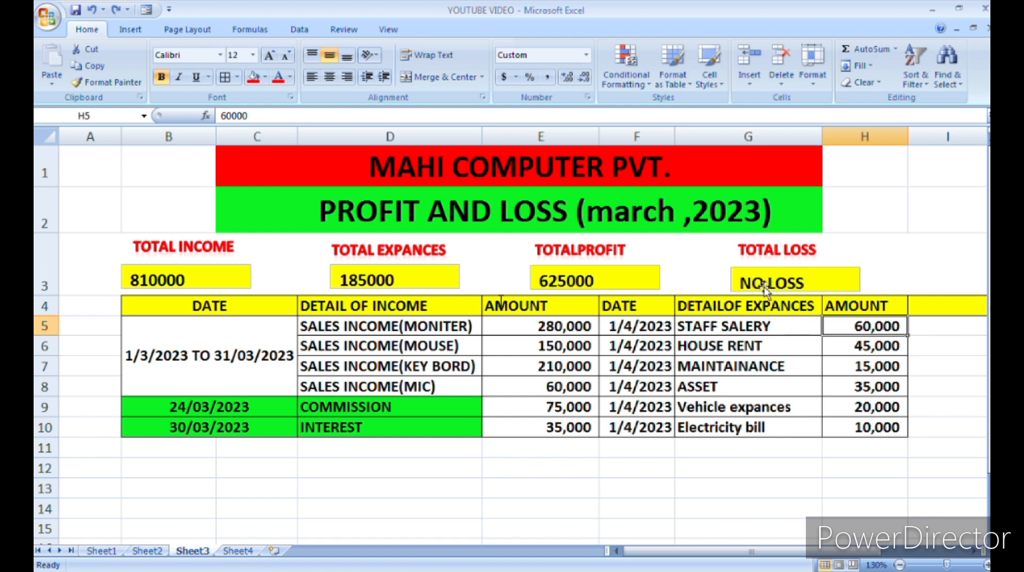
Clear all income amounts in E5:E10 to test the linked totals without income.
drag(501, 326, 528, 425)
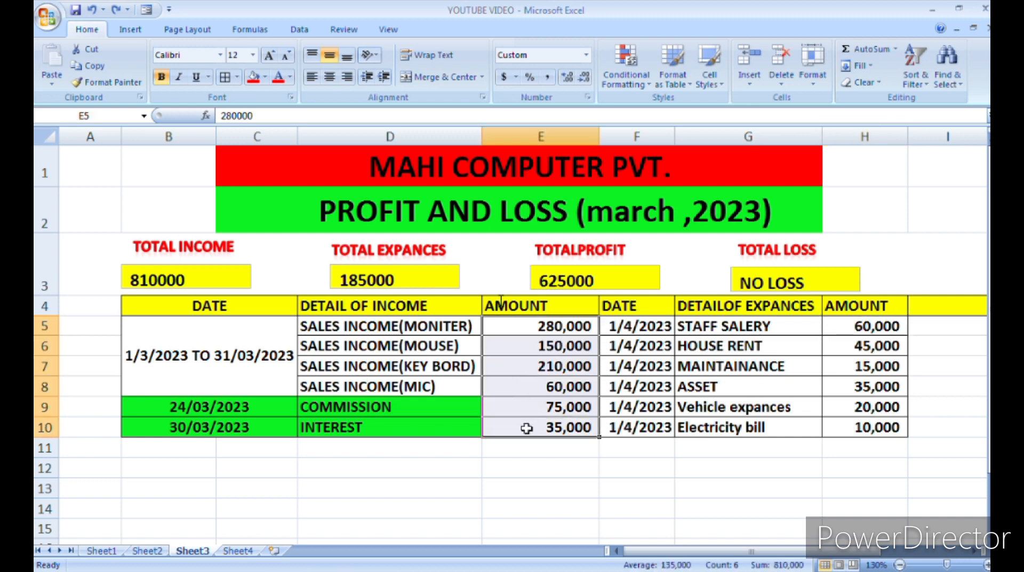
key(Delete)
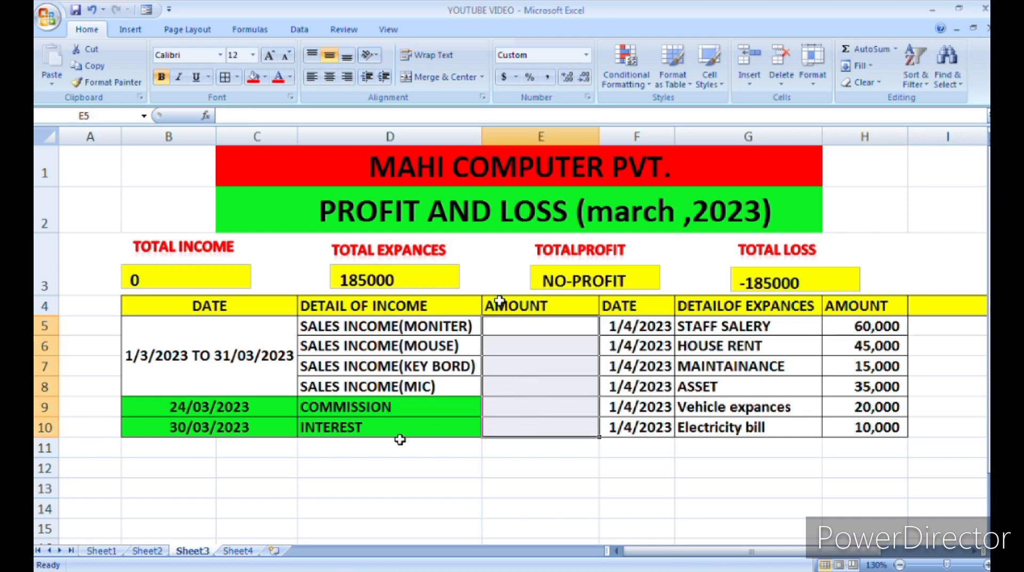
click(373, 464)
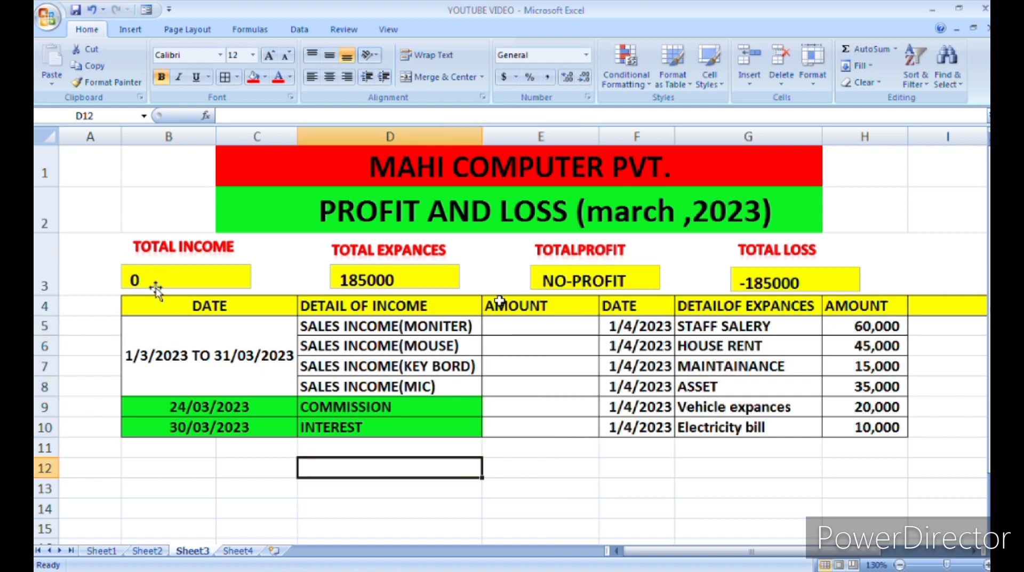